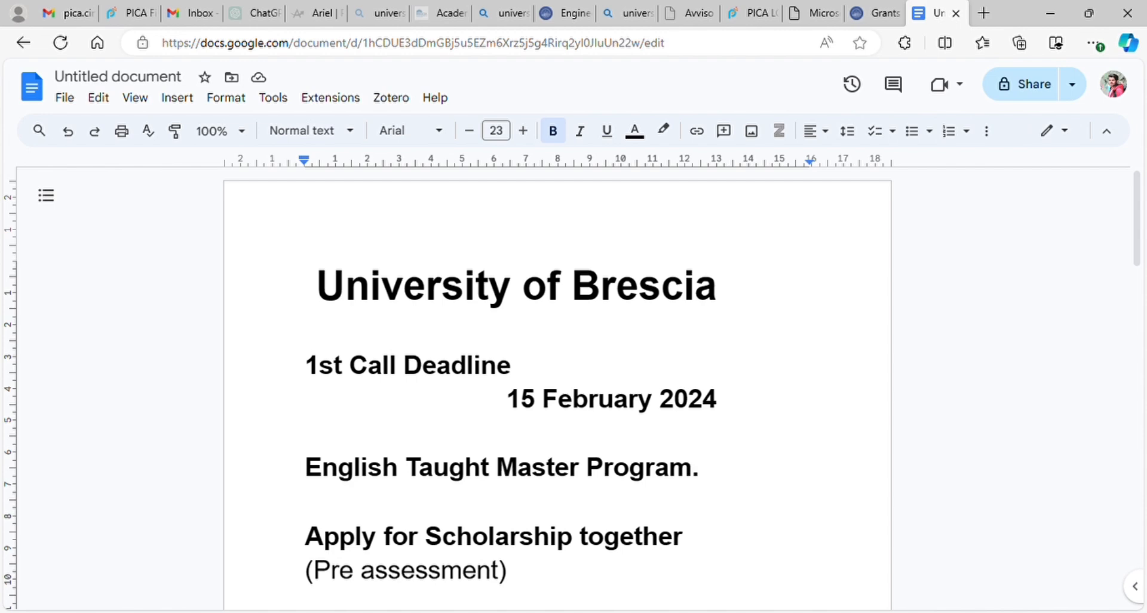
Step: Scroll down through the scholarship notes to the 'Apply in June-July *' line at the end
scroll(557, 389, "down", 2)
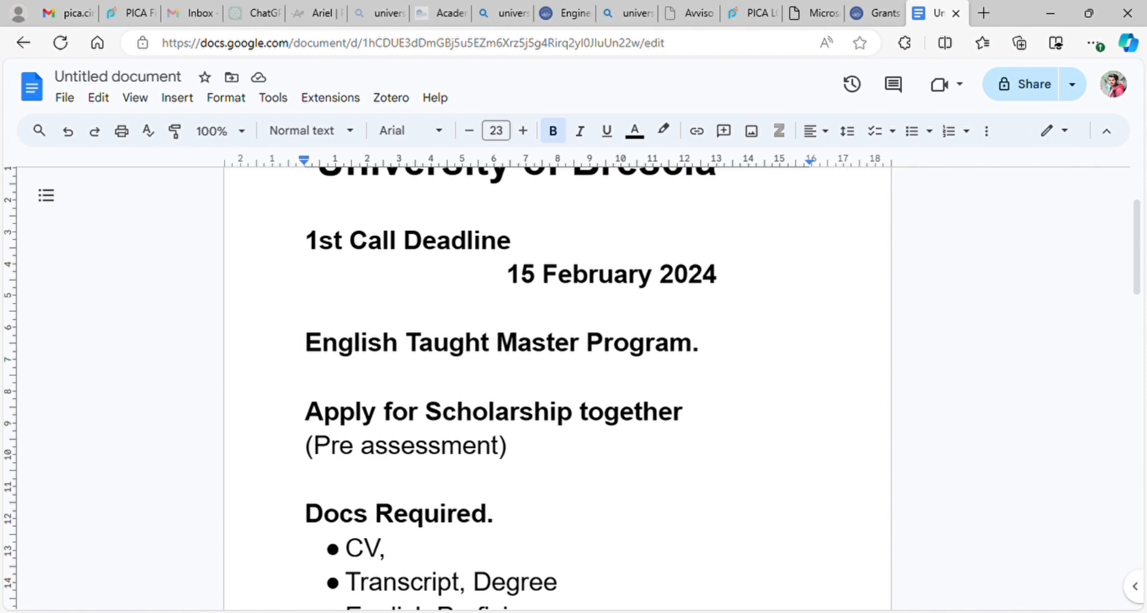
scroll(558, 389, "down", 3)
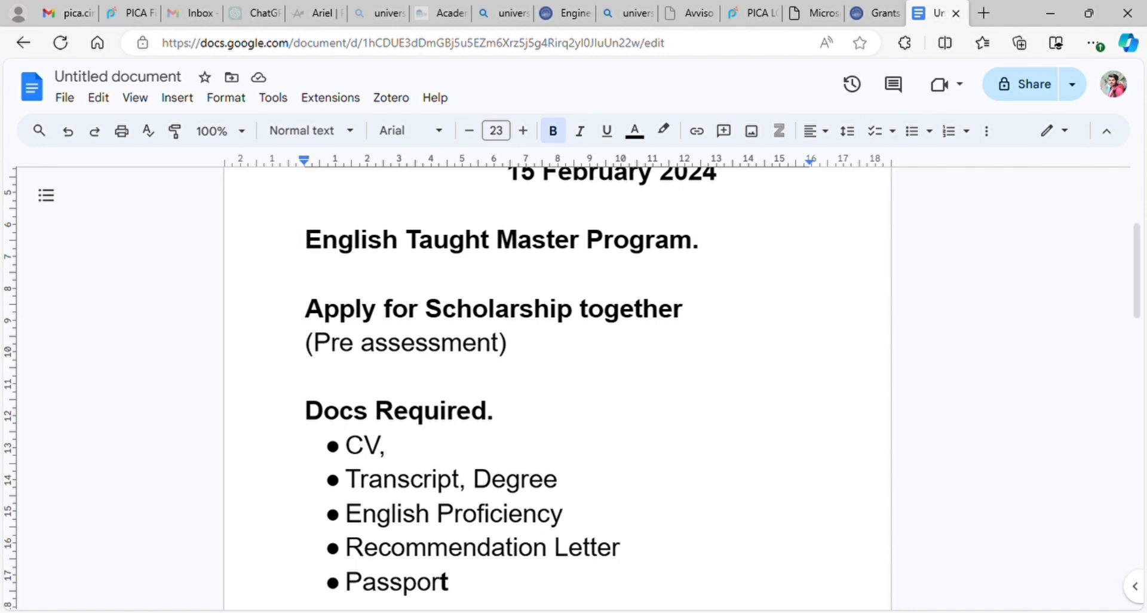
scroll(574, 388, "down", 3)
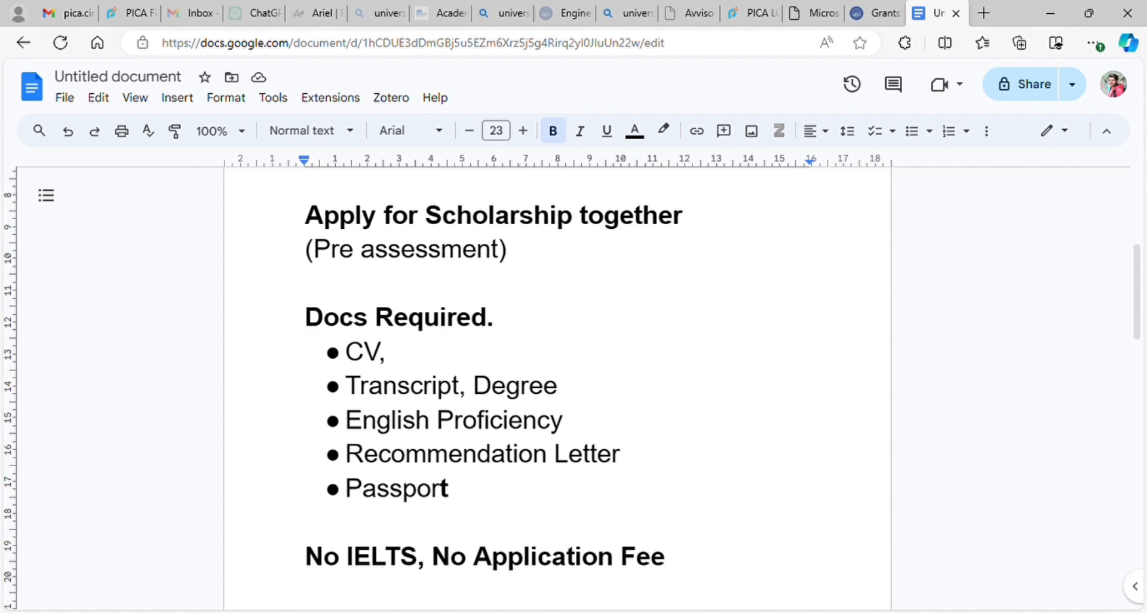
scroll(557, 388, "down", 2)
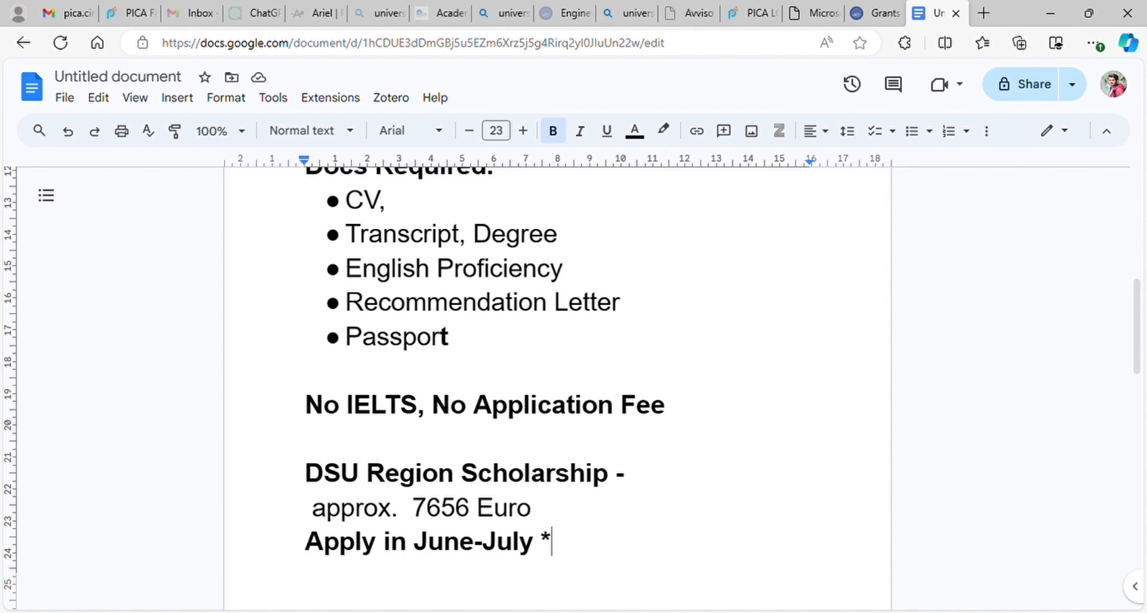
scroll(558, 388, "down", 2)
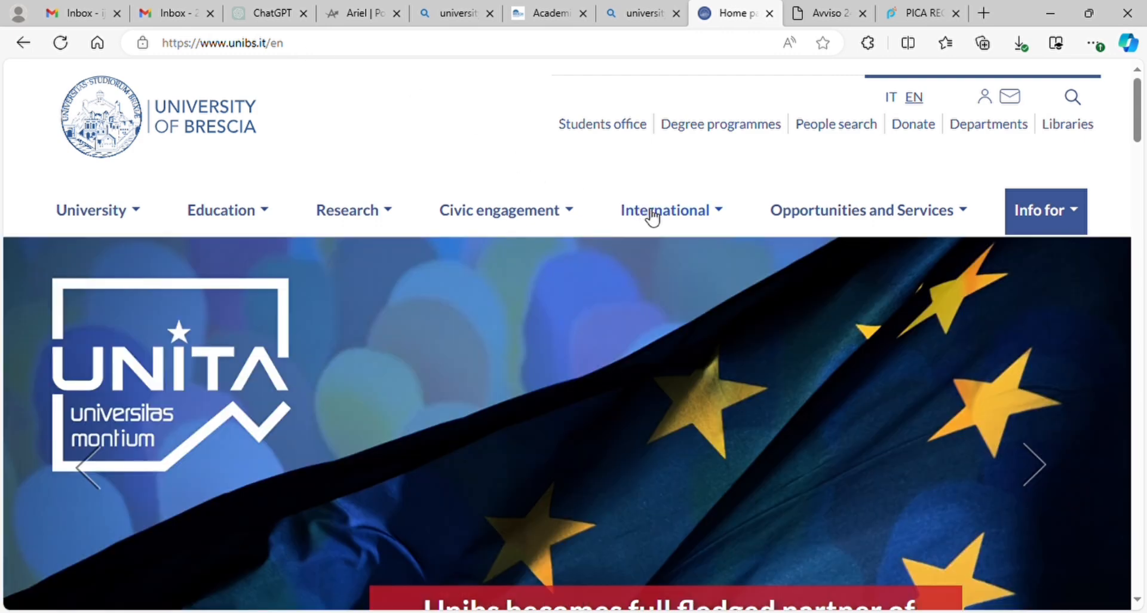
Step: Go to the International > Admission page of the University of Brescia site
left_click(653, 218)
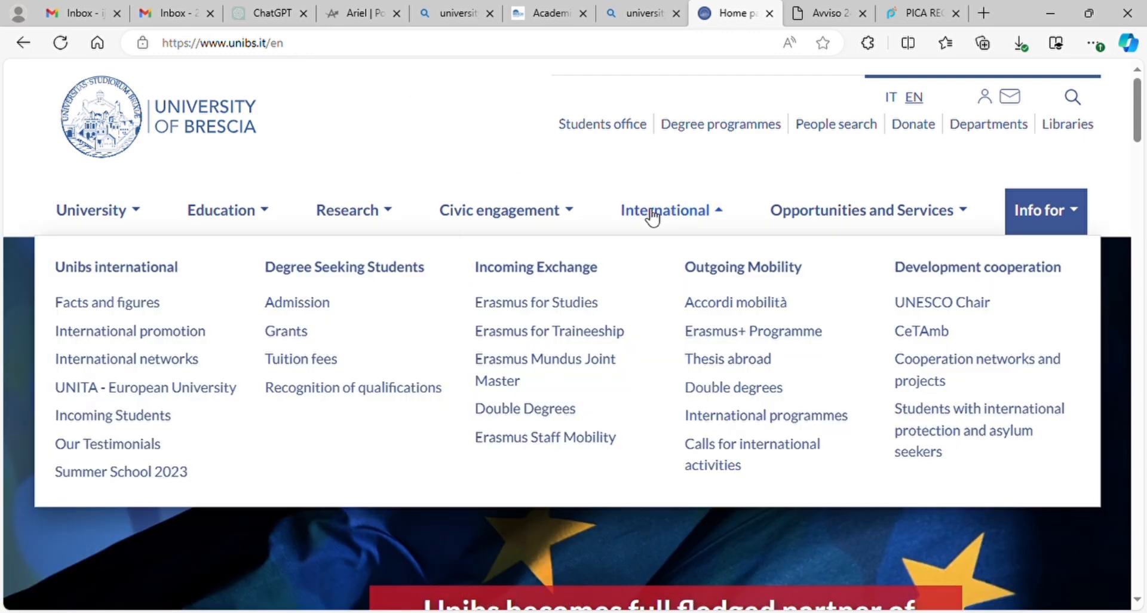
left_click(308, 303)
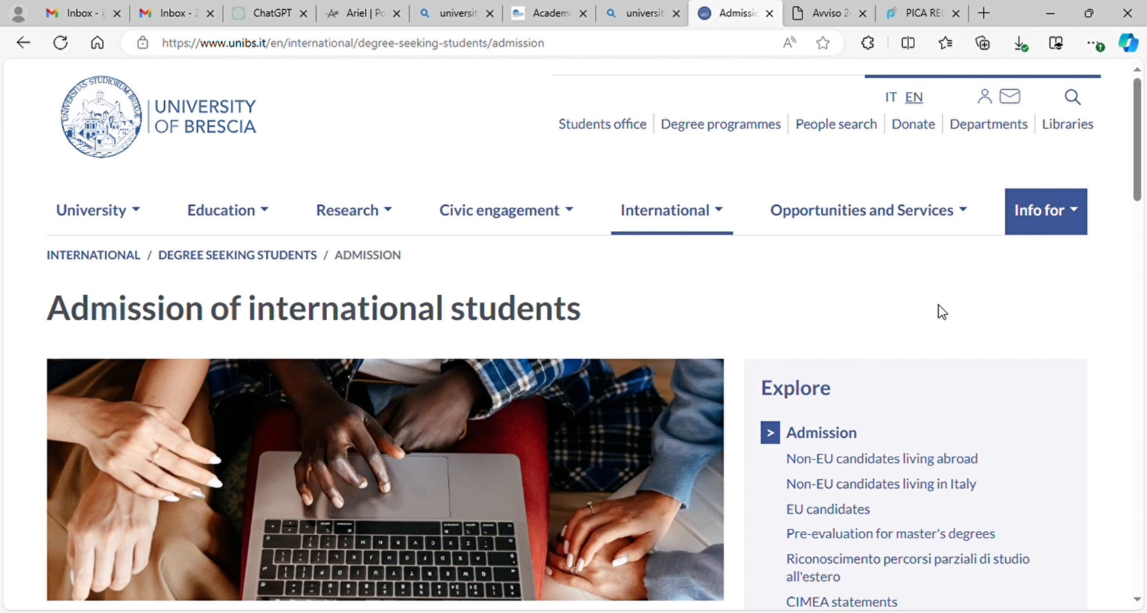
left_click(388, 213)
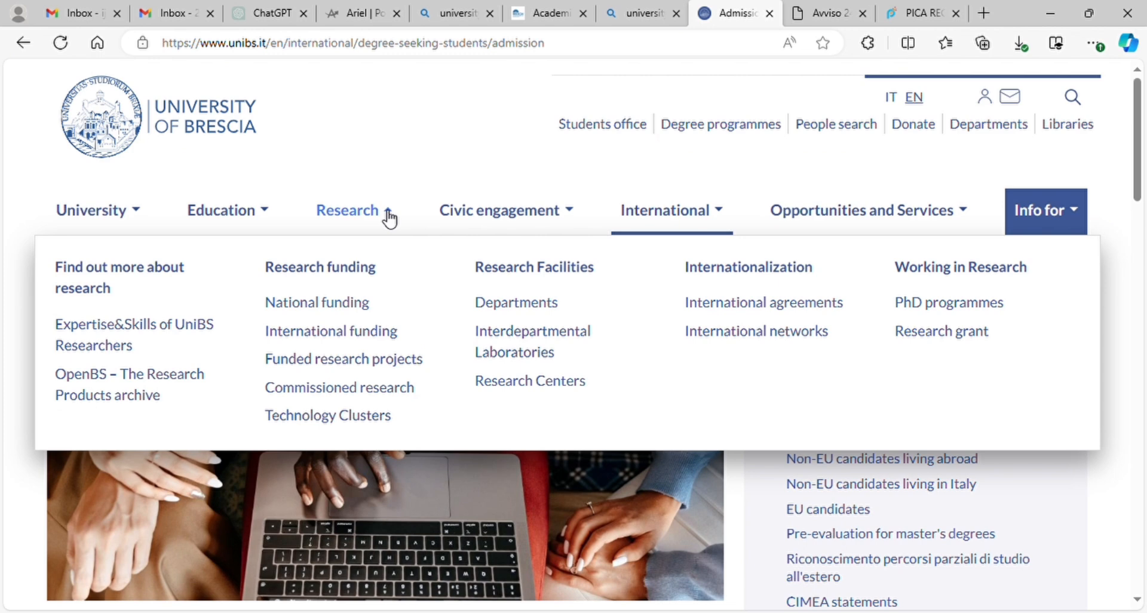
left_click(388, 216)
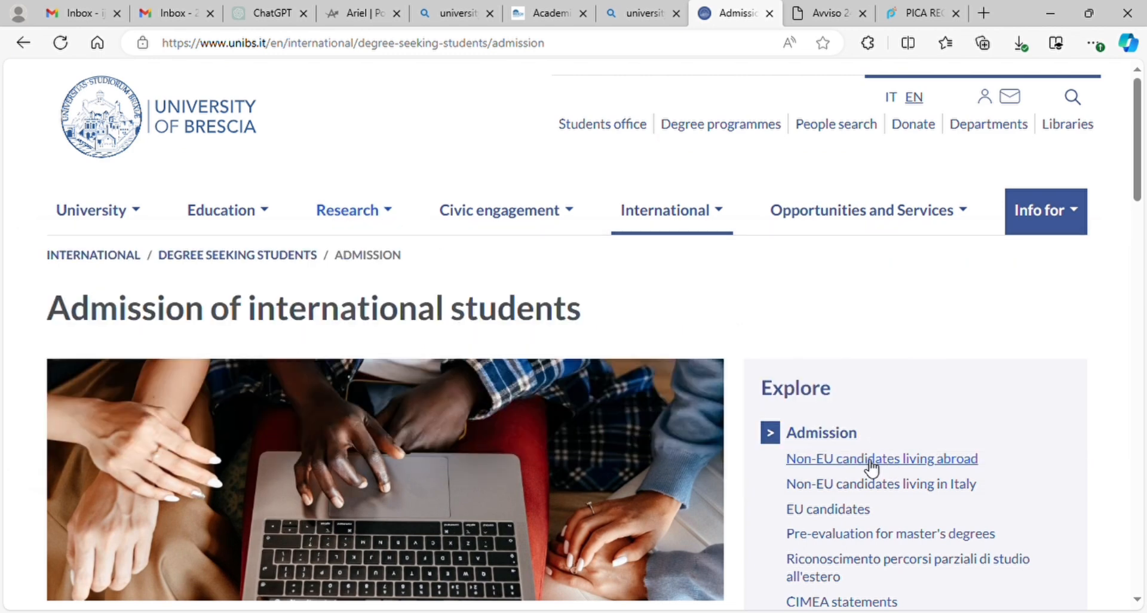
Step: Open 'Non-EU candidates living abroad' and scroll to its admission and enrollment steps table
left_click(920, 464)
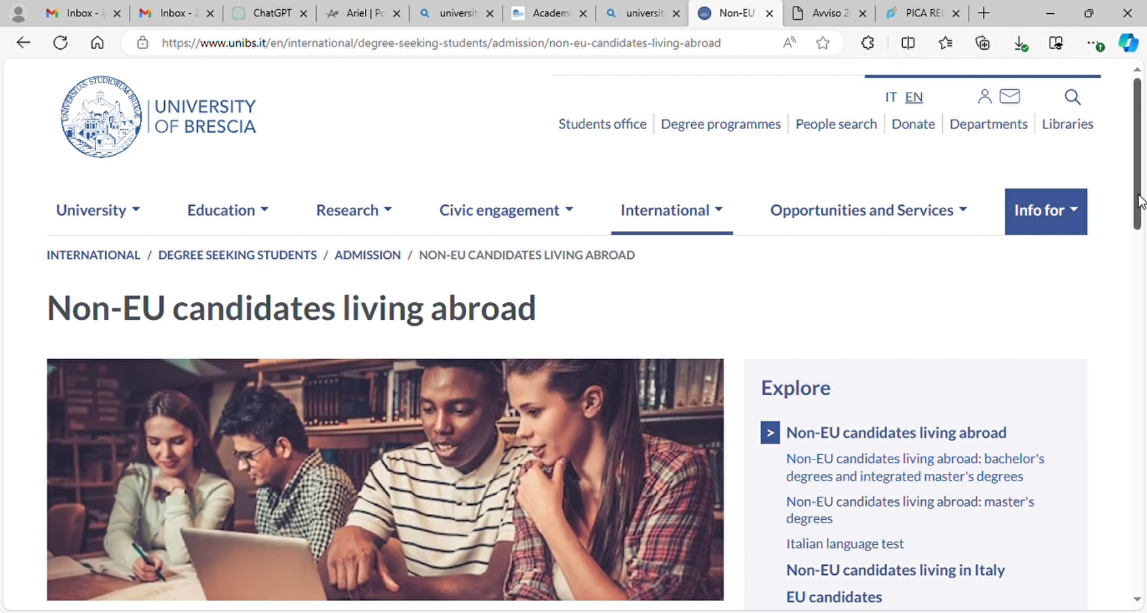
left_click_drag(1140, 190, 1140, 308)
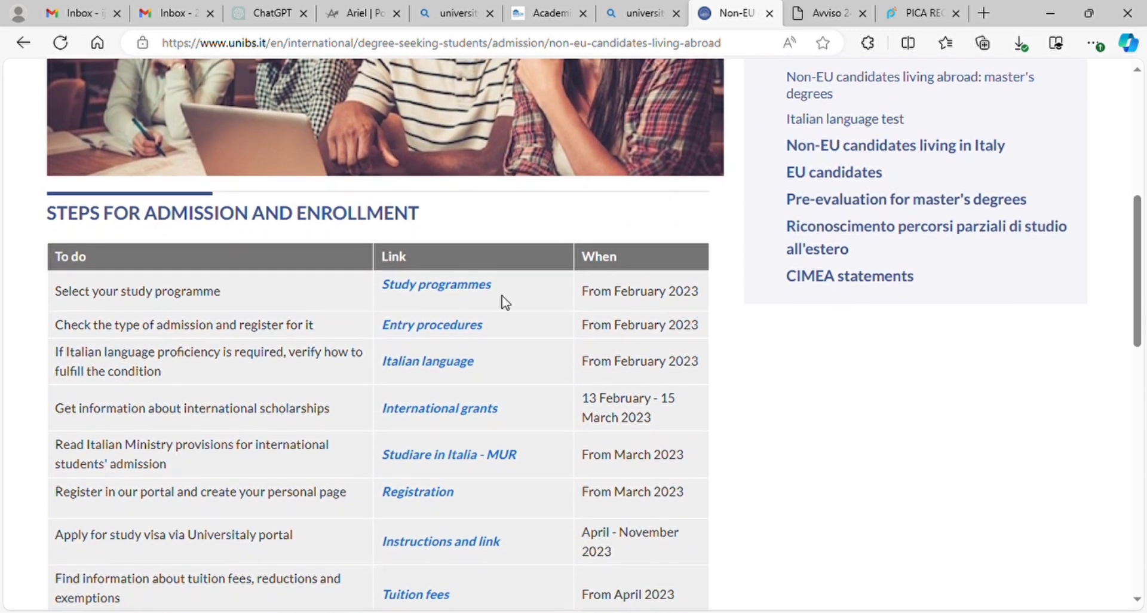
left_click(465, 288)
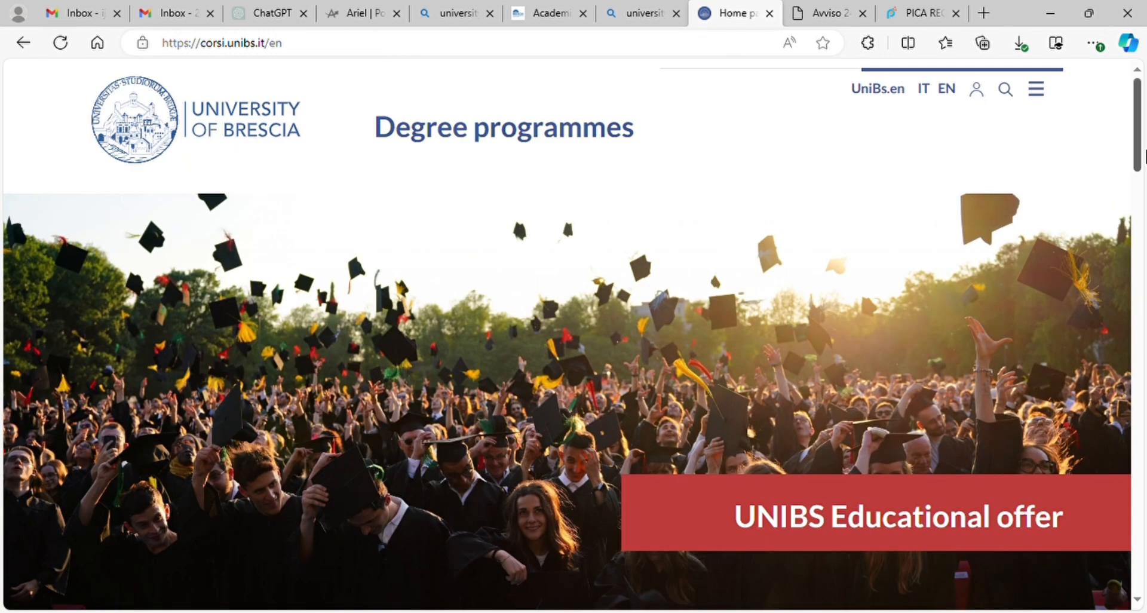
Step: Open ENGINEERING in the faculty grid and scroll through its degree programme cards
left_click_drag(1140, 130, 1140, 251)
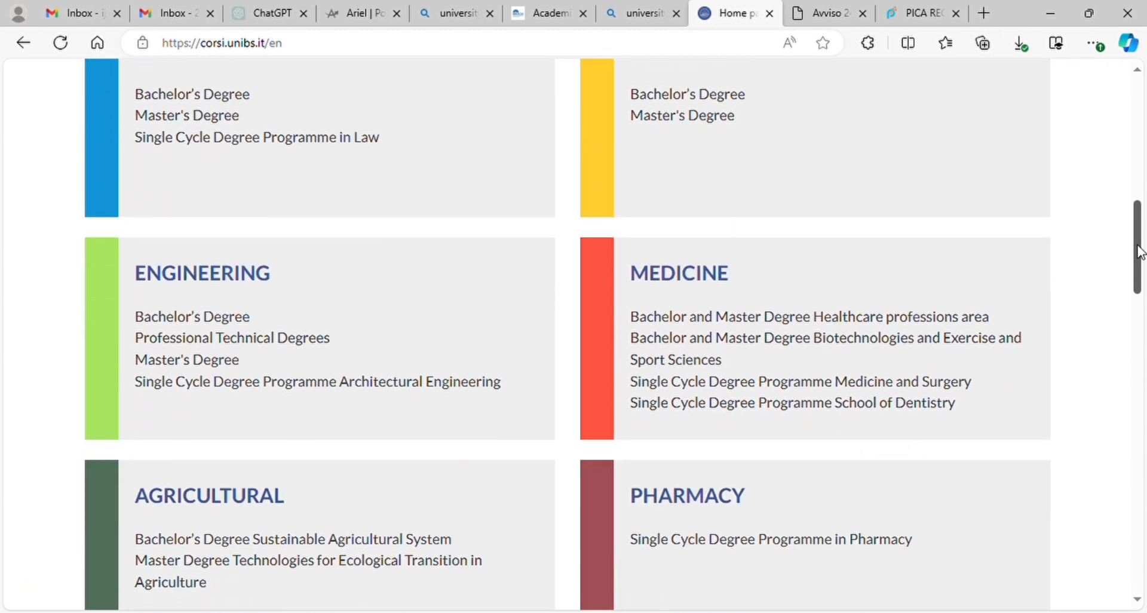
left_click_drag(1140, 251, 1140, 272)
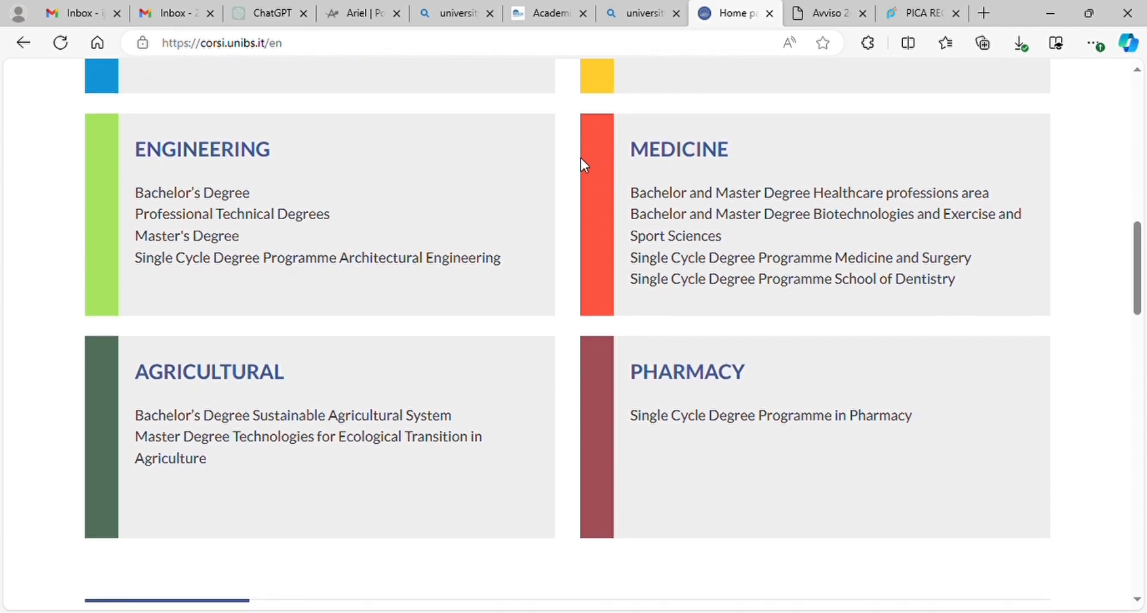
left_click(244, 153)
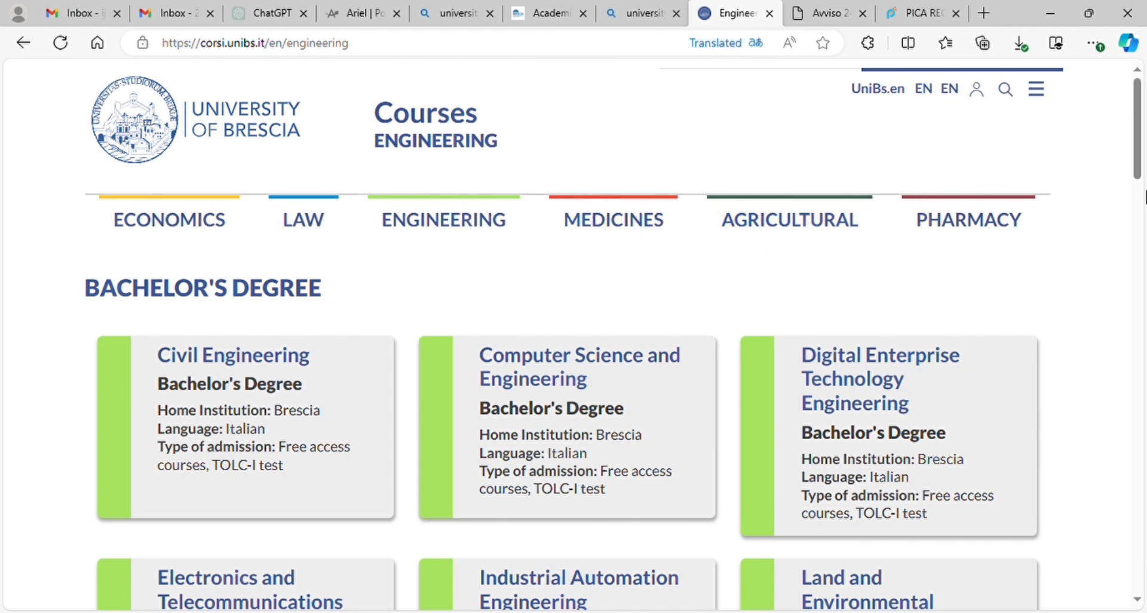
scroll(1140, 173, "down", 2)
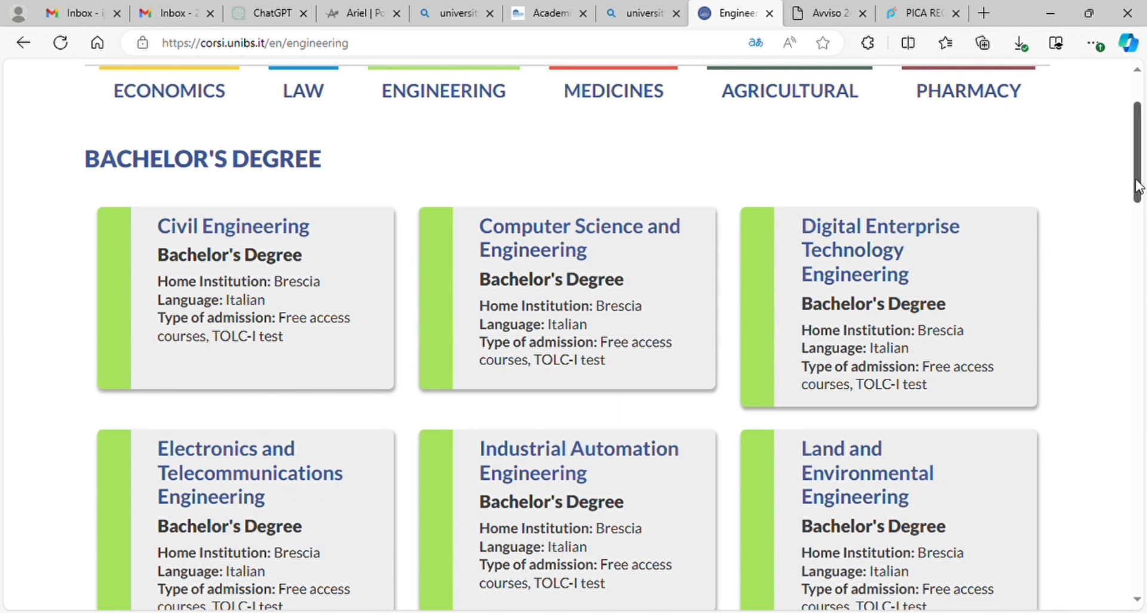
left_click_drag(1138, 187, 1138, 216)
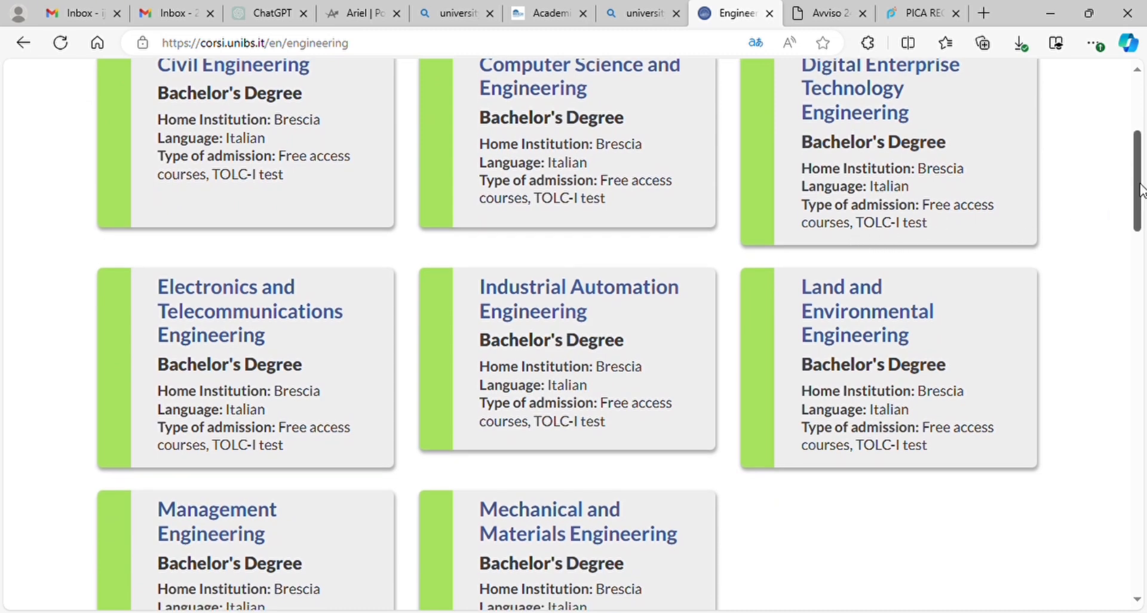
left_click_drag(1140, 186, 1142, 391)
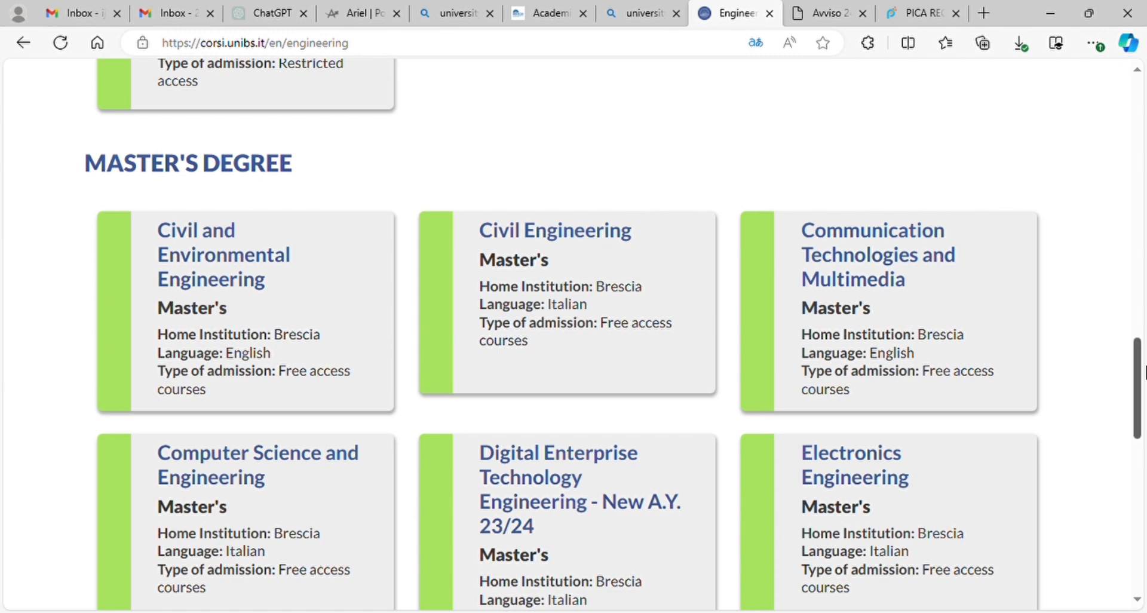
left_click_drag(1140, 371, 1144, 108)
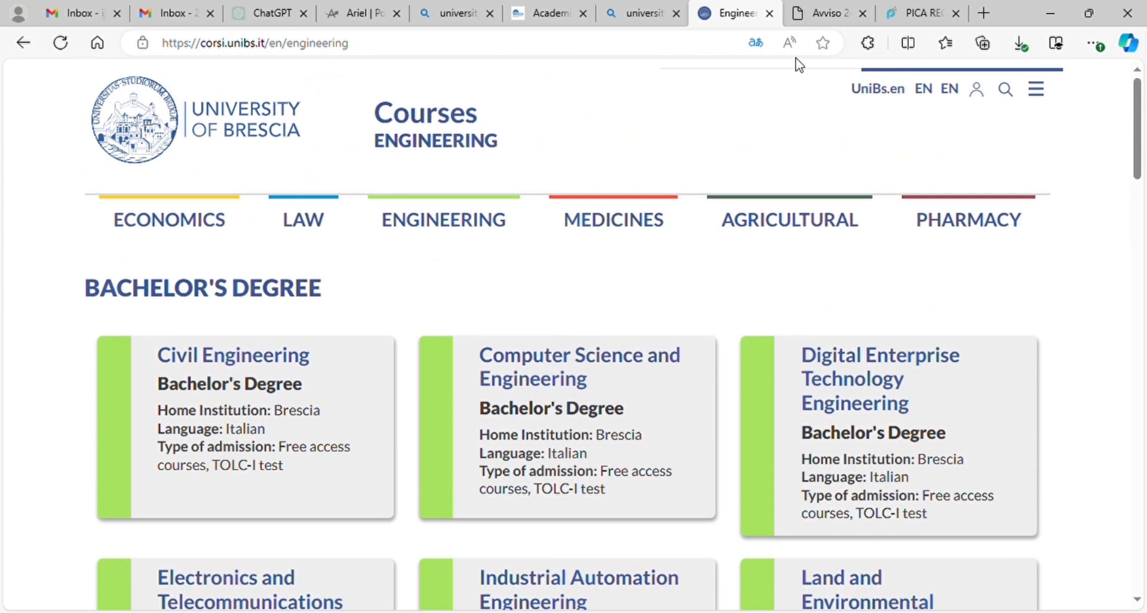
Step: Skim the Avviso grant notice PDF
left_click(823, 24)
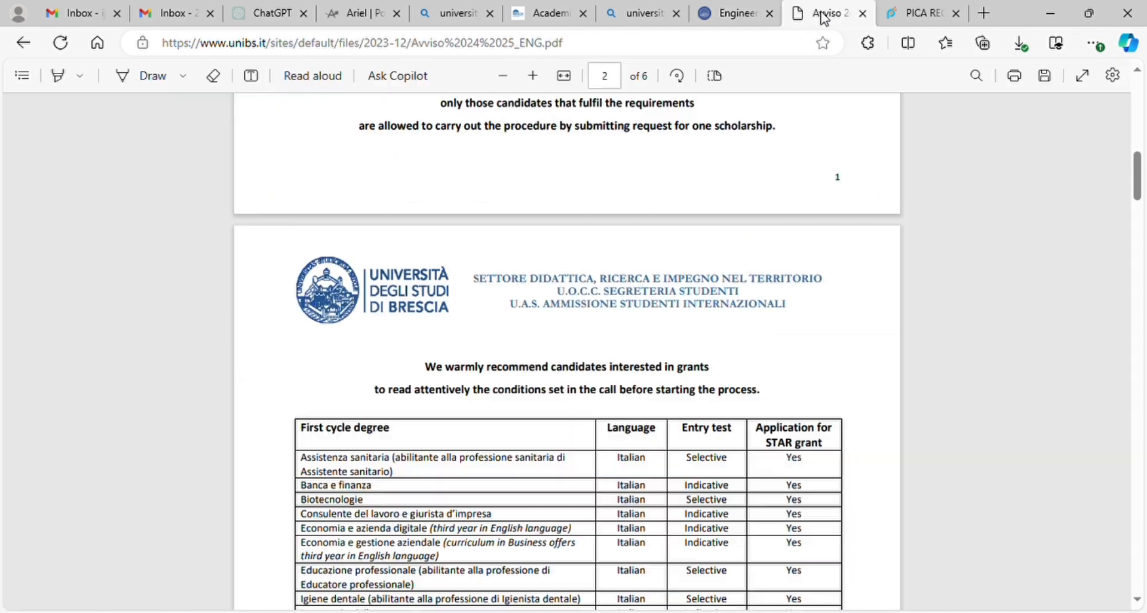
left_click_drag(1143, 175, 1145, 59)
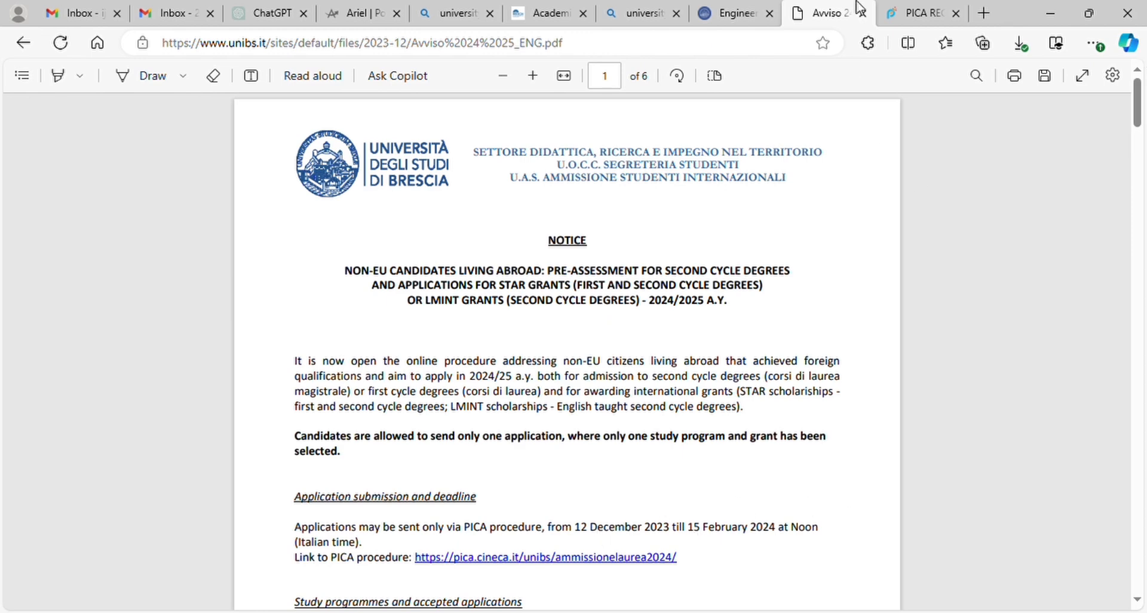
left_click(914, 20)
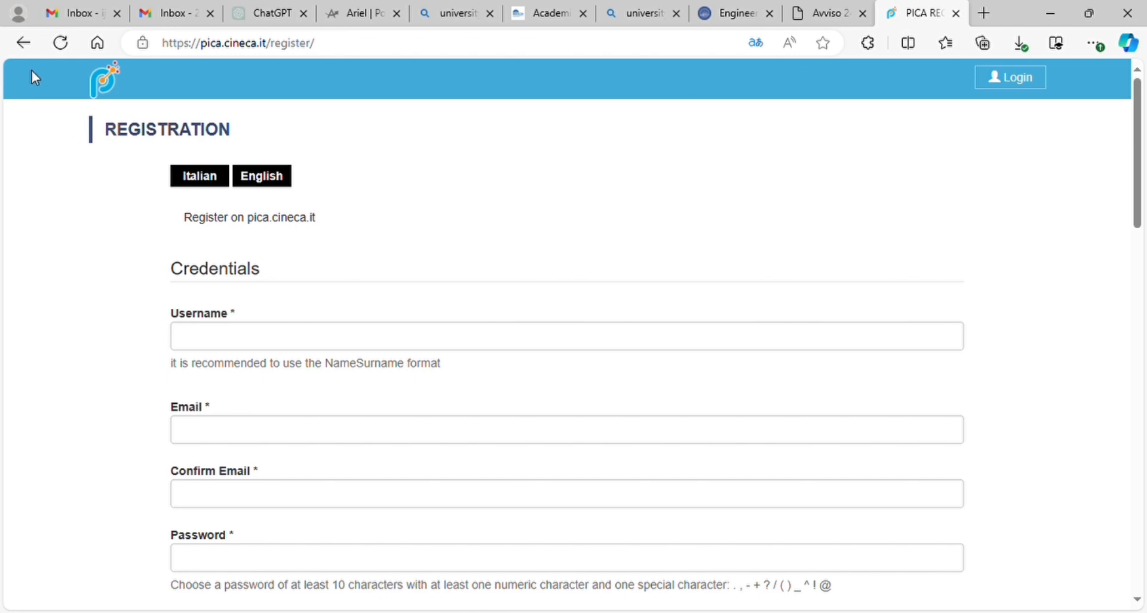
Step: From the admission call page, go to Manage Applications and open New Registration
left_click(25, 44)
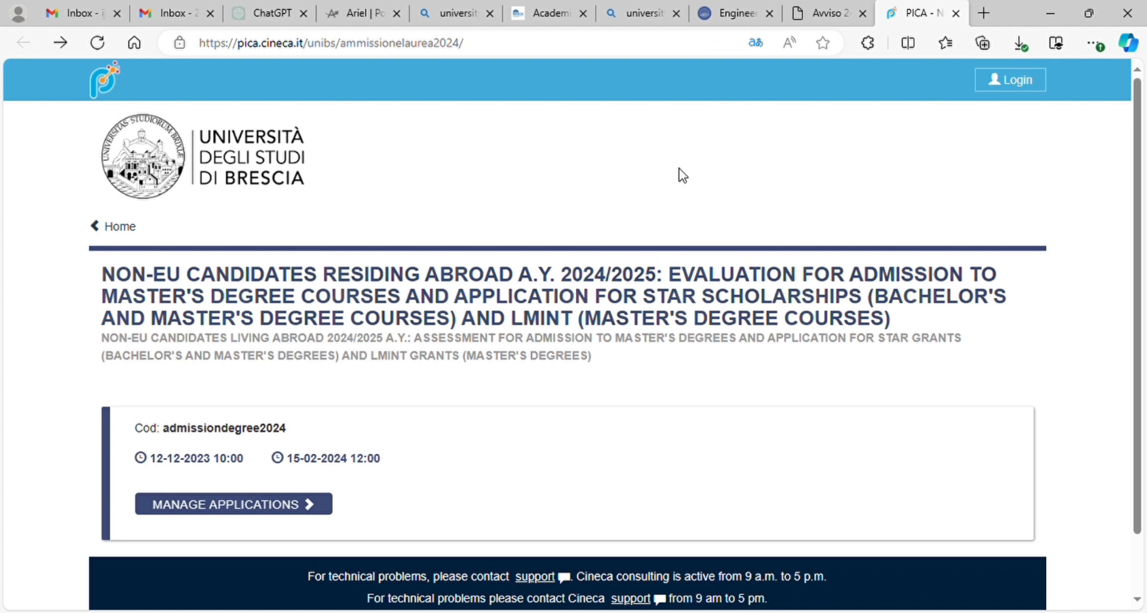
left_click(267, 511)
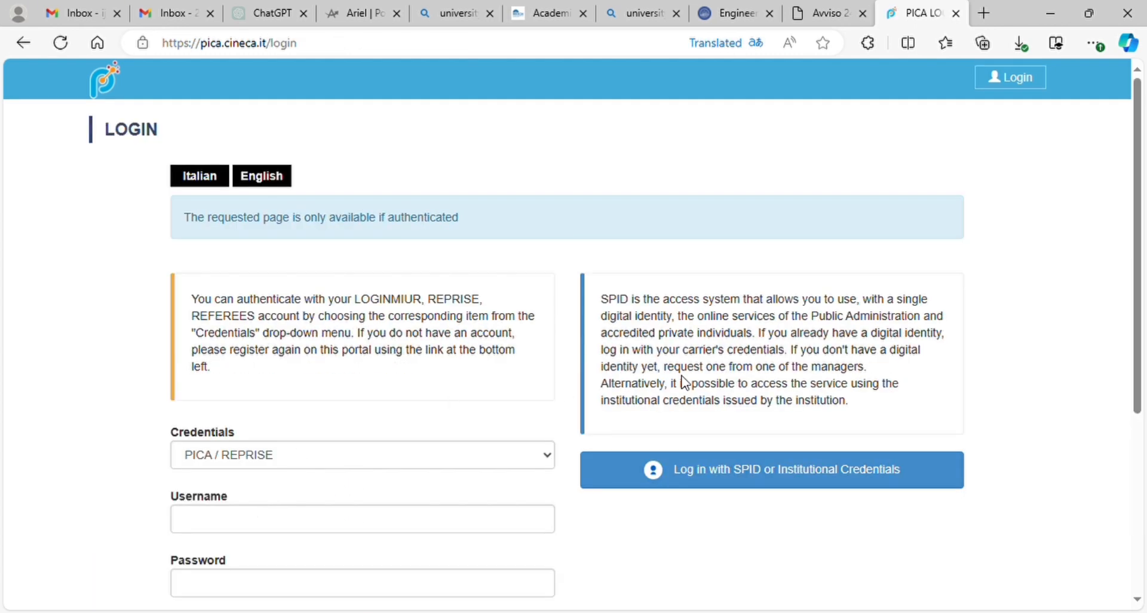
left_click_drag(1137, 275, 1137, 439)
left_click(297, 478)
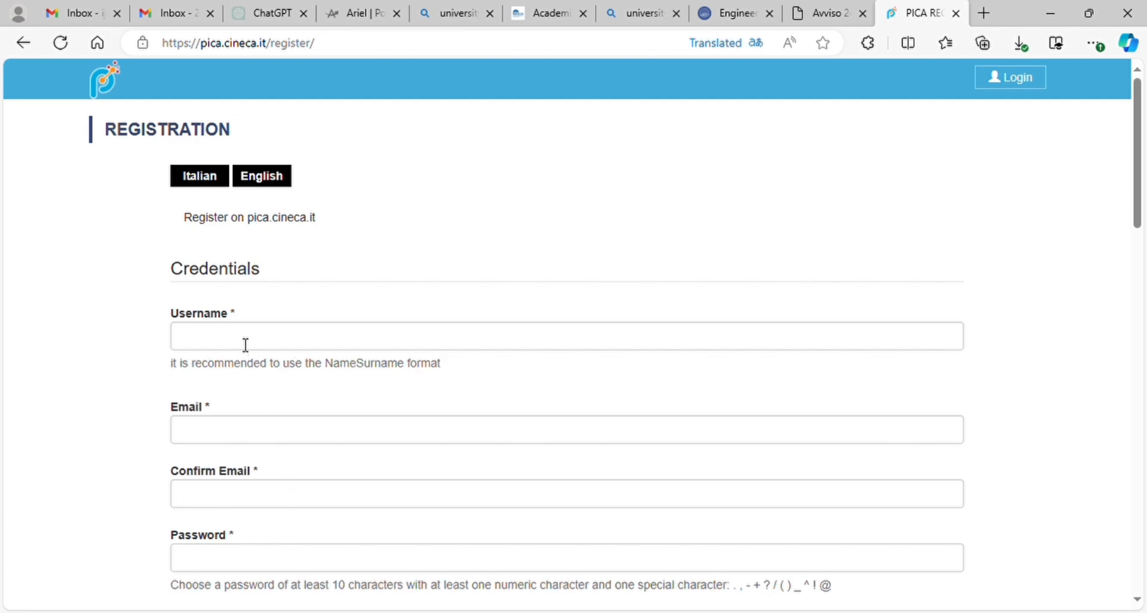
Step: Enter the username in the PICA registration form
left_click(234, 343)
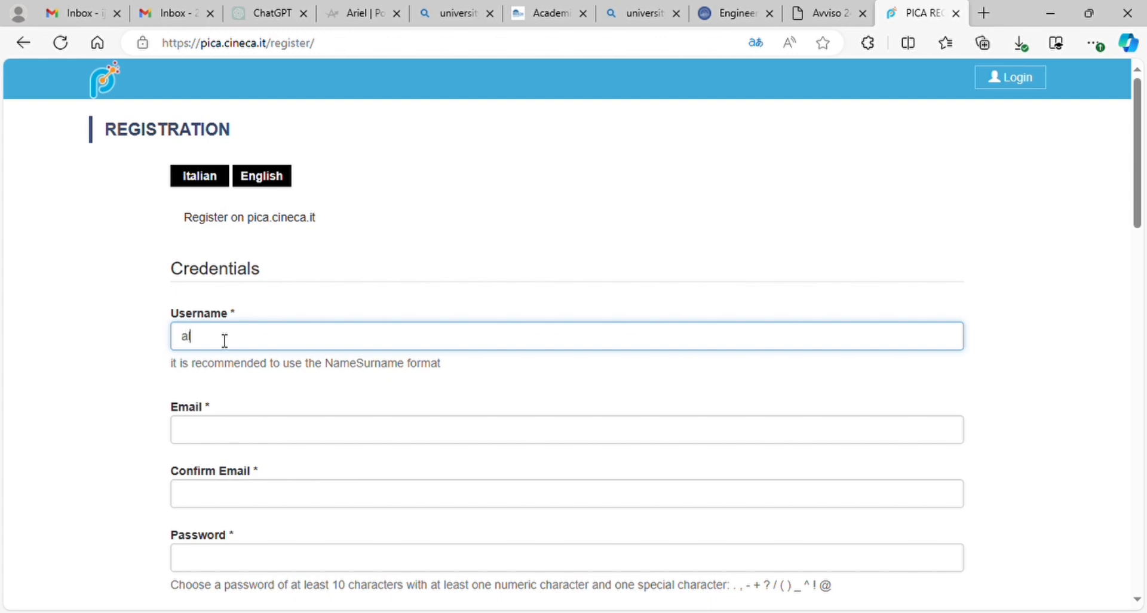
type("an")
left_click(220, 437)
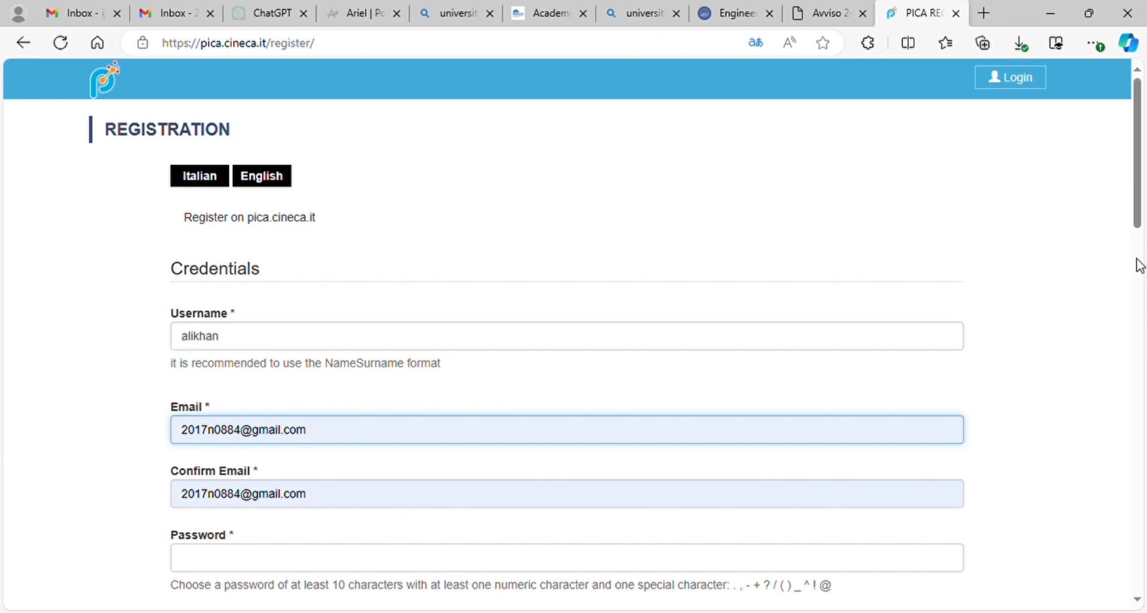
Step: Type the account password and repeat it in Confirm Password
left_click_drag(1137, 203, 1137, 289)
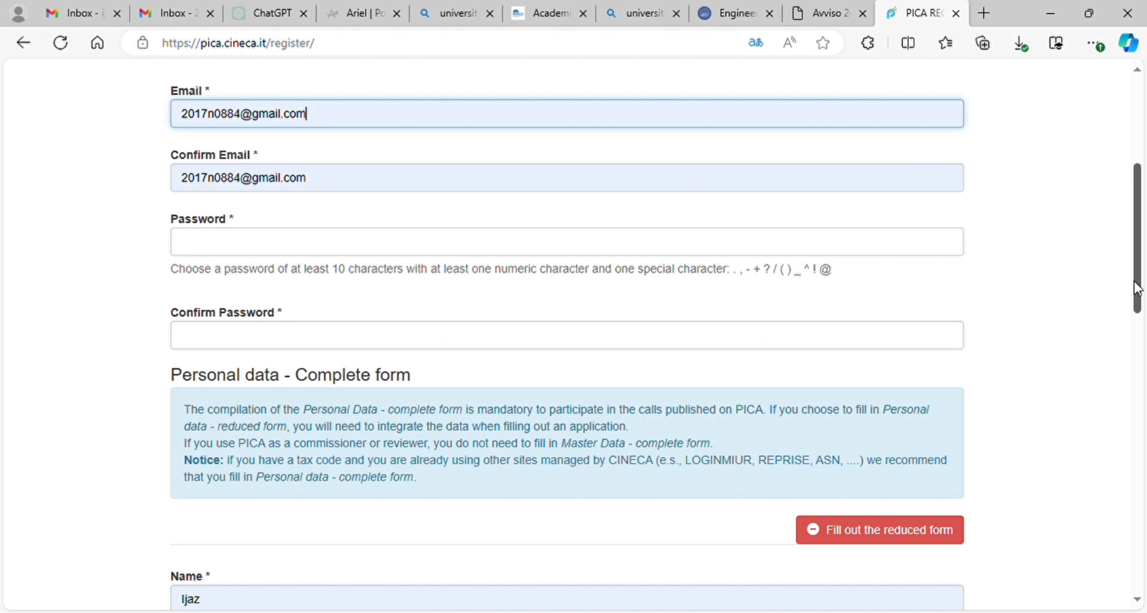
left_click(214, 253)
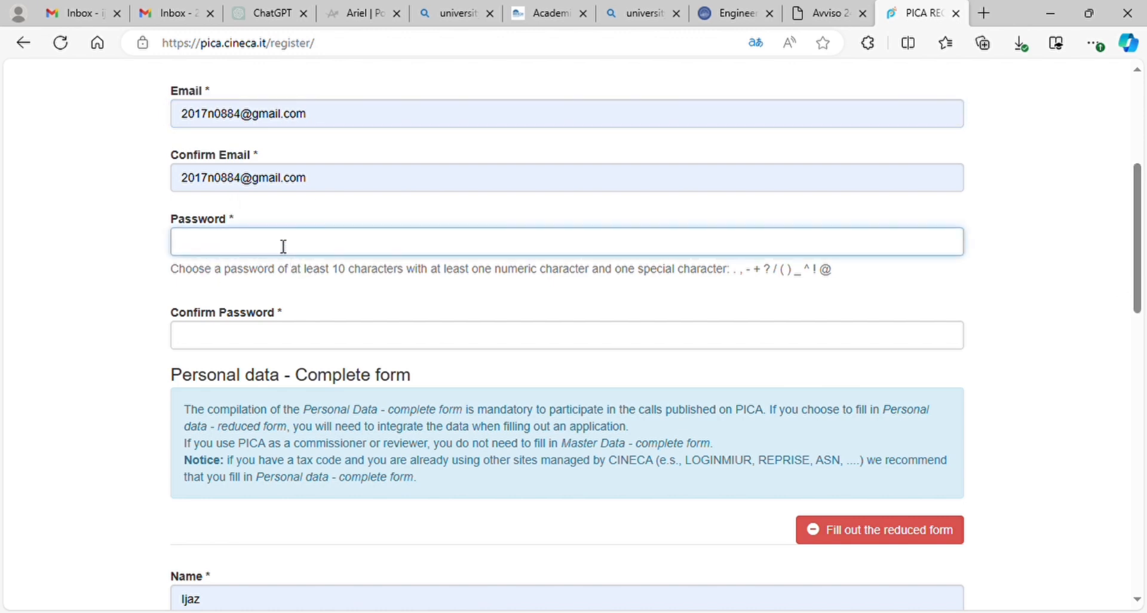
type("•")
left_click(244, 342)
type("•")
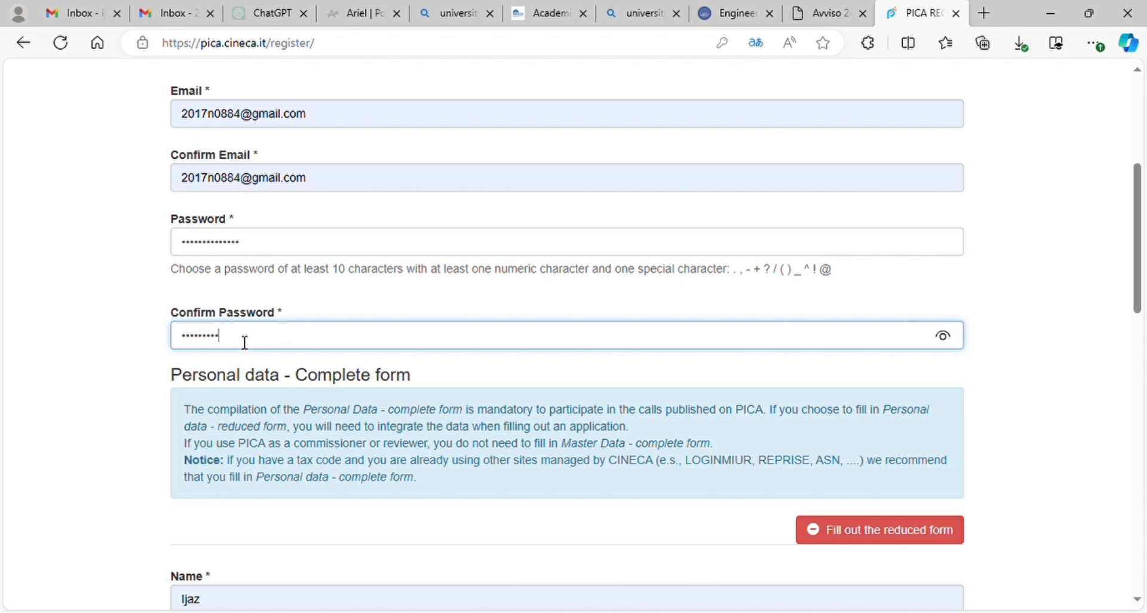
type("•")
left_click_drag(1138, 282, 1138, 405)
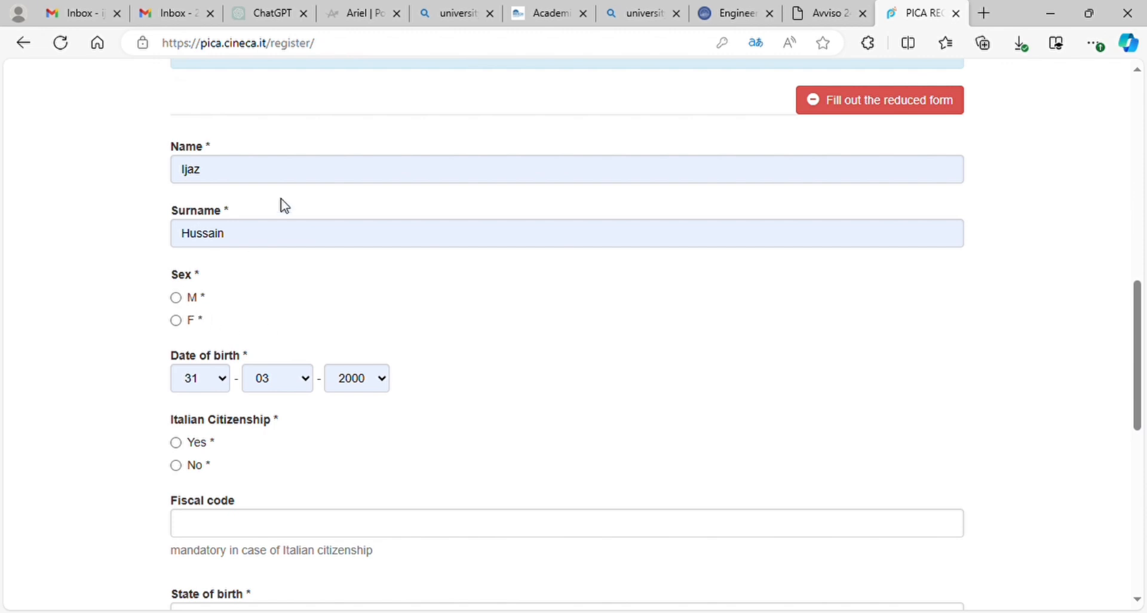
left_click(245, 180)
Step: Clear the autofilled first name and re-enter the surname
key("BackSpace")
key("BackSpace")
key("BackSpace")
key("BackSpace")
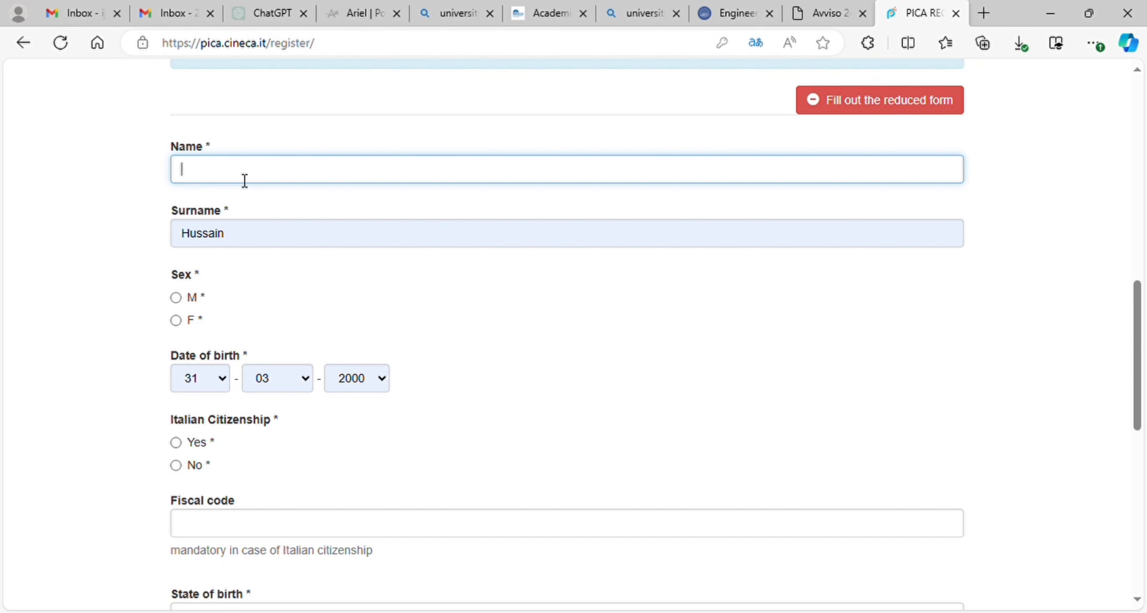
left_click(120, 217)
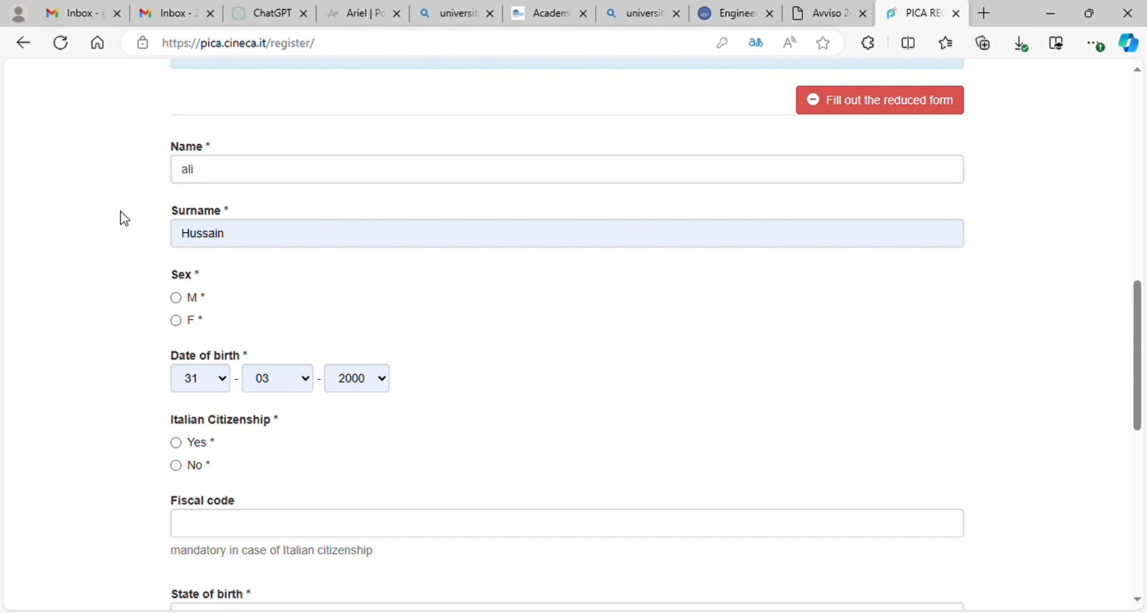
left_click(281, 232)
key("BackSpace")
key("BackSpace")
key("BackSpace")
key("BackSpace")
key("BackSpace")
key("BackSpace")
key("BackSpace")
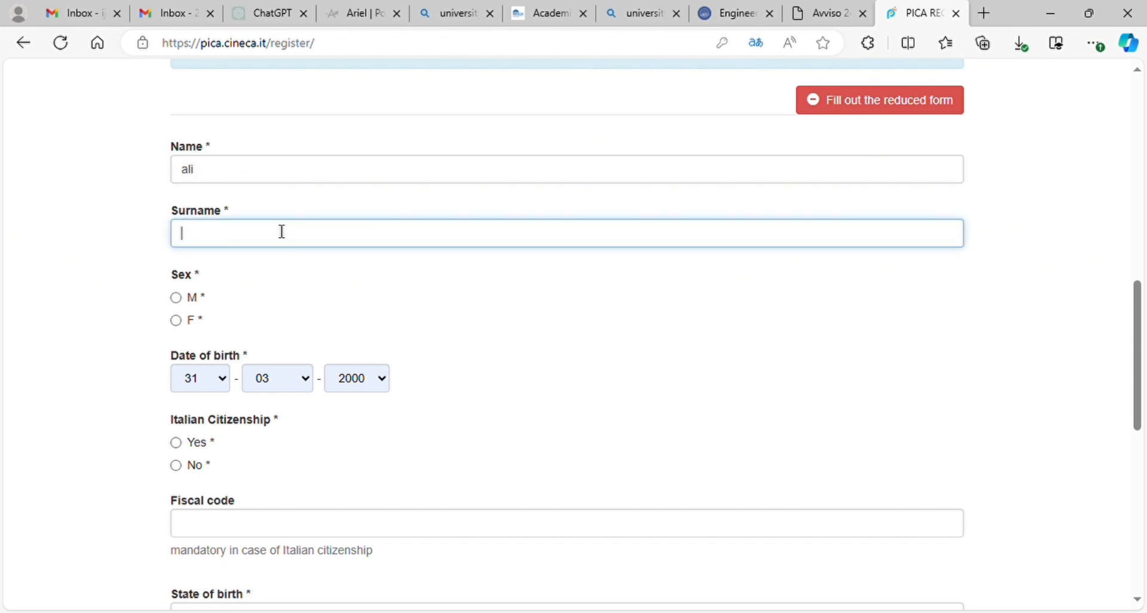
type("khan")
left_click(42, 292)
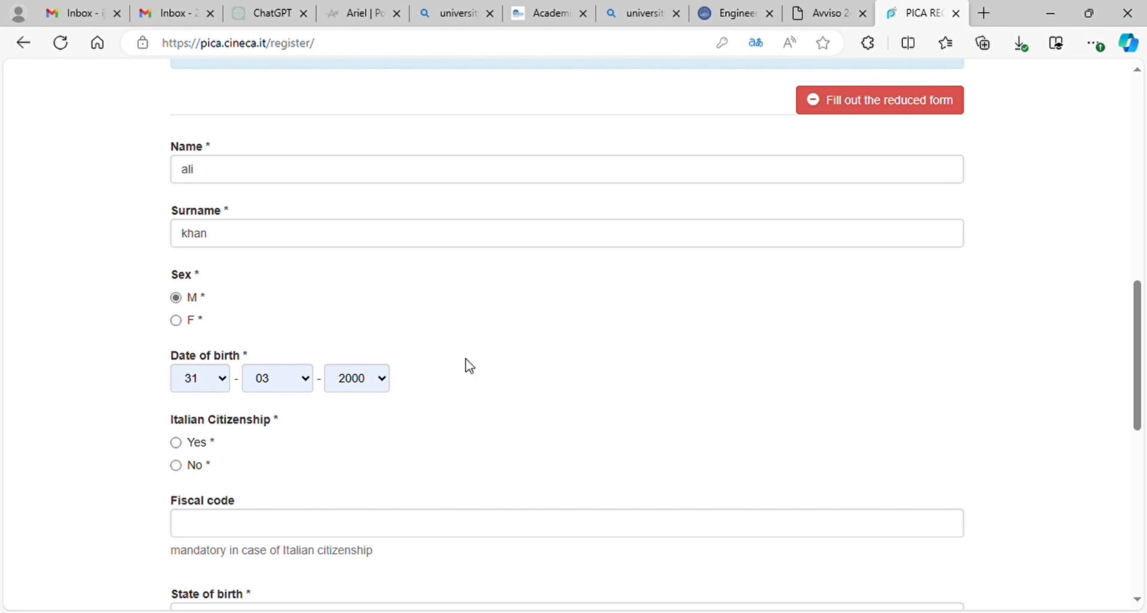
Step: Set state of birth to Pakistan and clear the prefilled telephone number
left_click_drag(1140, 336, 1138, 389)
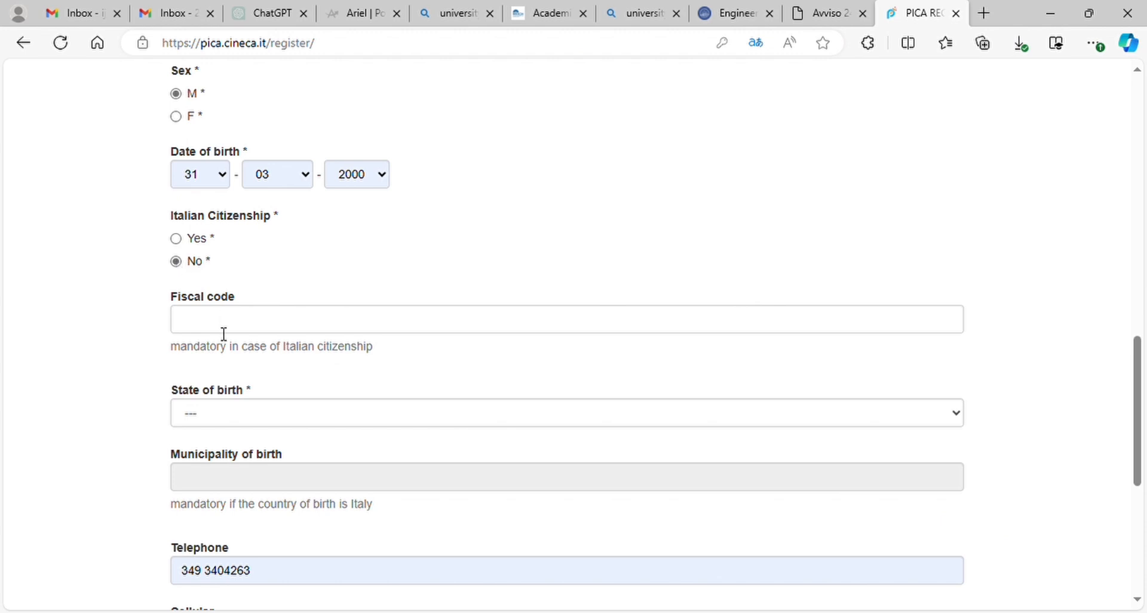
left_click(254, 418)
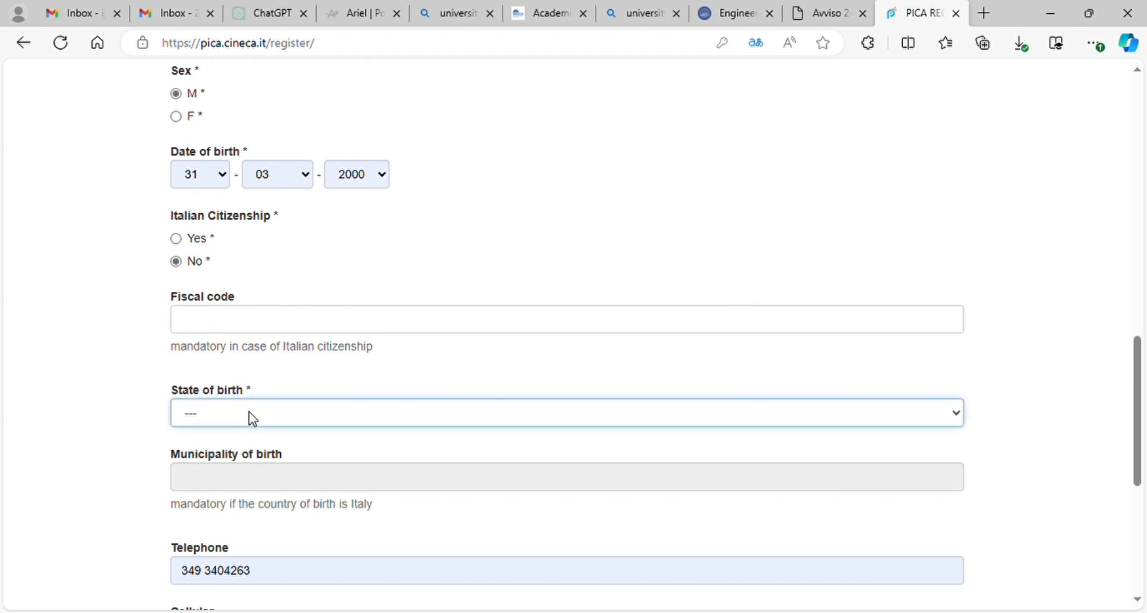
key("p")
left_click_drag(1139, 360, 1138, 432)
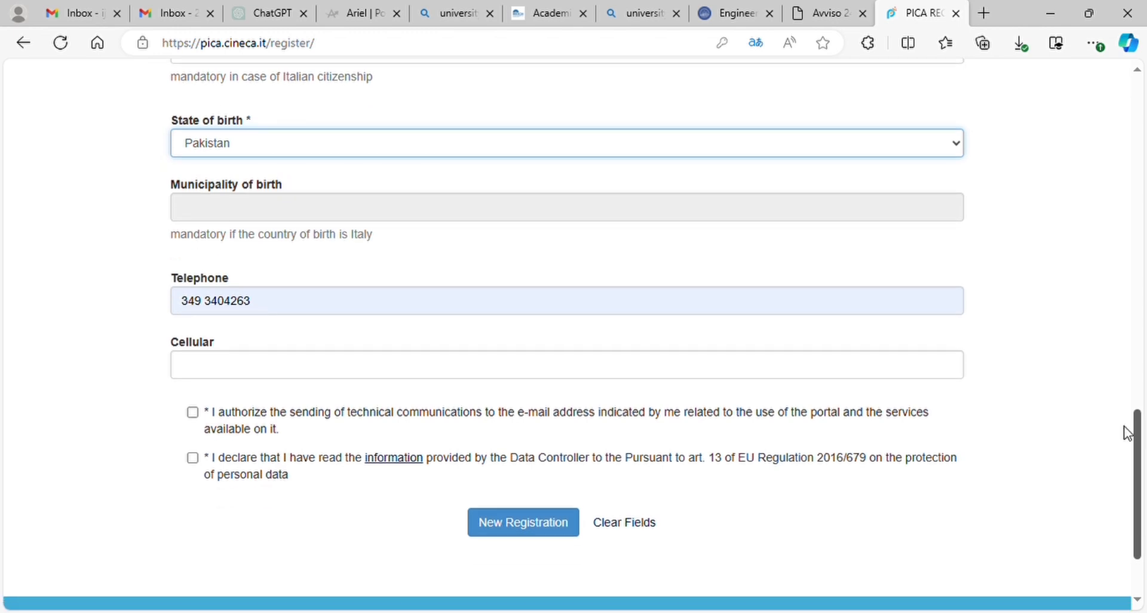
left_click(347, 312)
key("BackSpace")
key("BackSpace")
key("BackSpace")
key("BackSpace")
key("BackSpace")
key("BackSpace")
key("BackSpace")
key("BackSpace")
key("BackSpace")
key("BackSpace")
key("BackSpace")
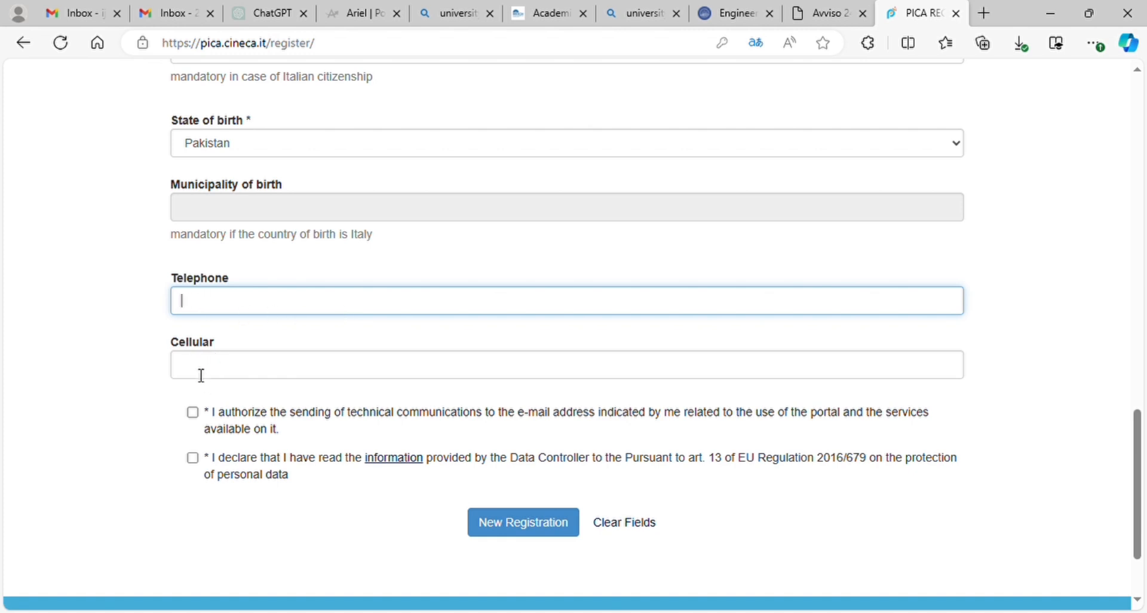
Step: Accept e-mail communications and privacy consents, submit, and open the confirmation email
left_click(193, 412)
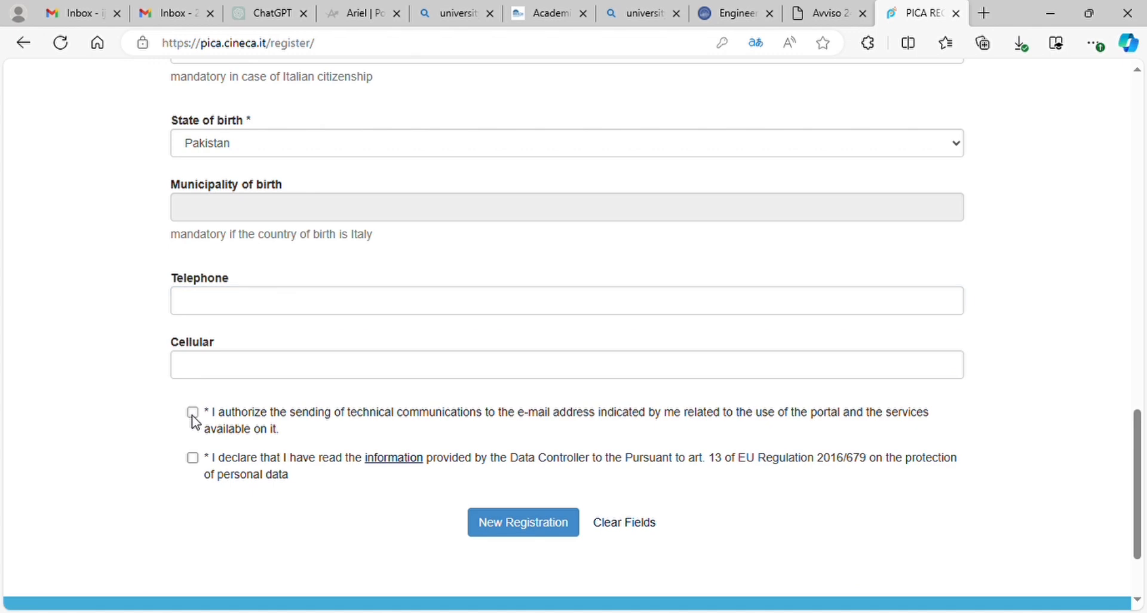
left_click(193, 458)
left_click(519, 533)
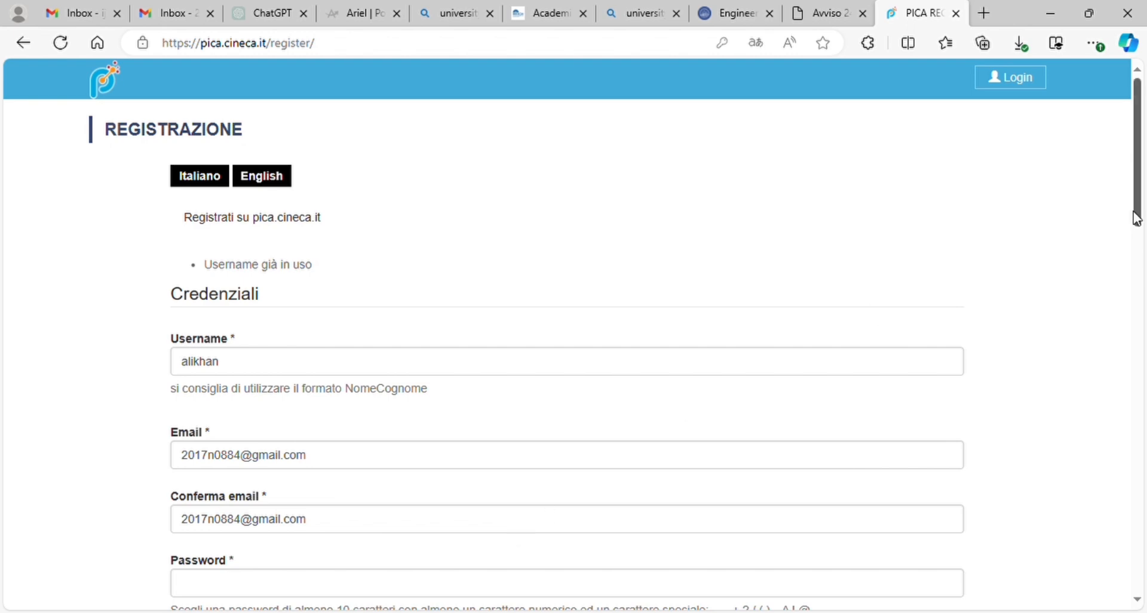
mouse_move(1139, 201)
left_mouse_down()
mouse_move(1140, 558)
mouse_move(1139, 179)
left_mouse_up()
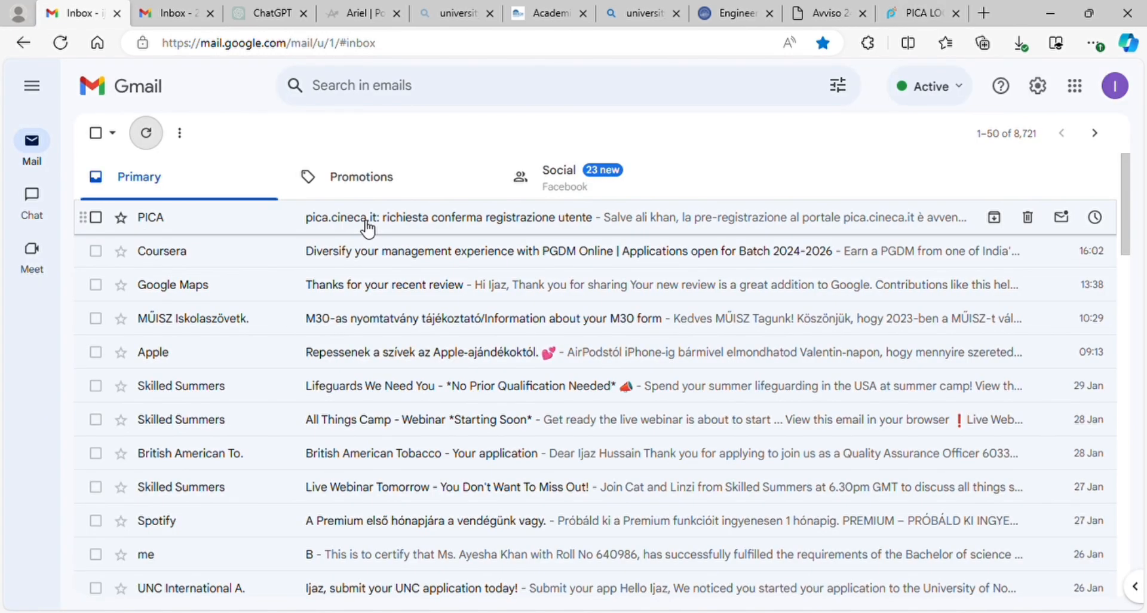
left_click(367, 226)
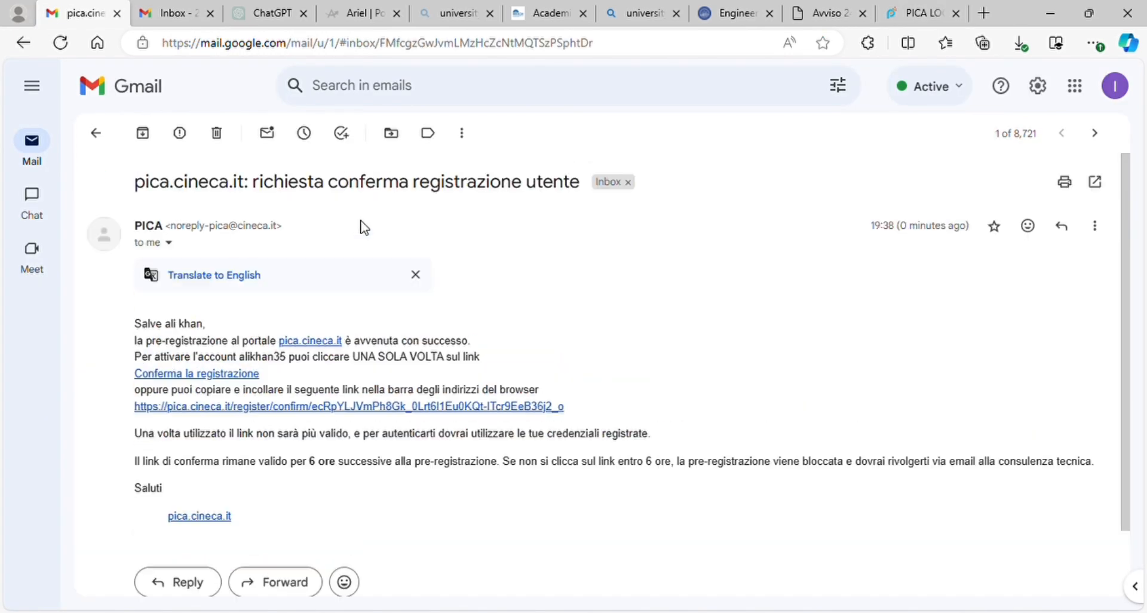
Step: Show the PICA email in Italian and follow its 'Conferma la registrazione' link
left_click(233, 281)
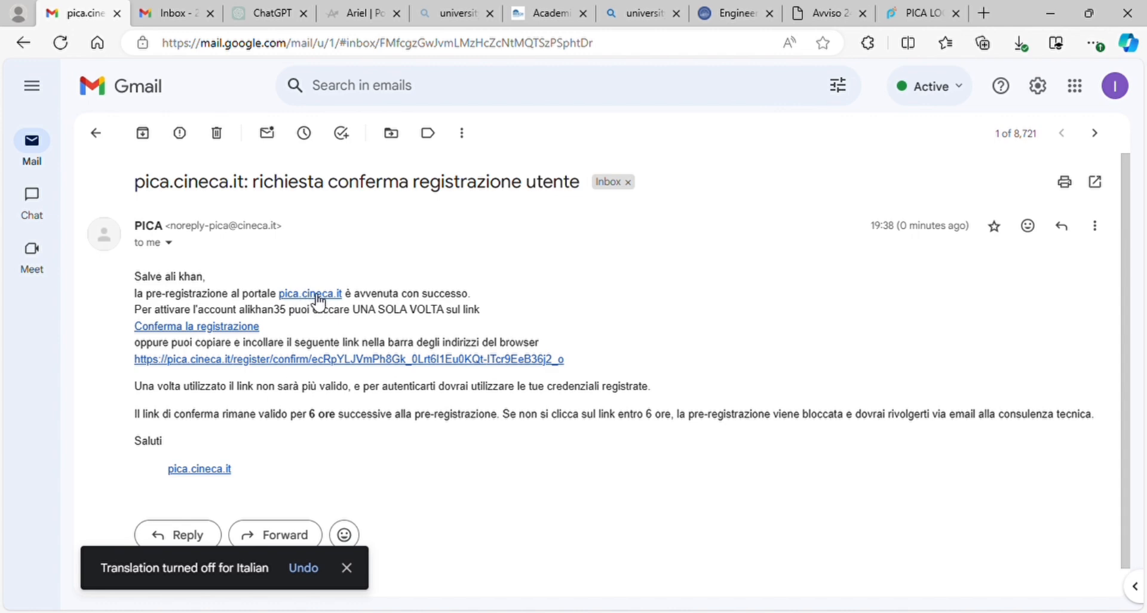
left_click(190, 327)
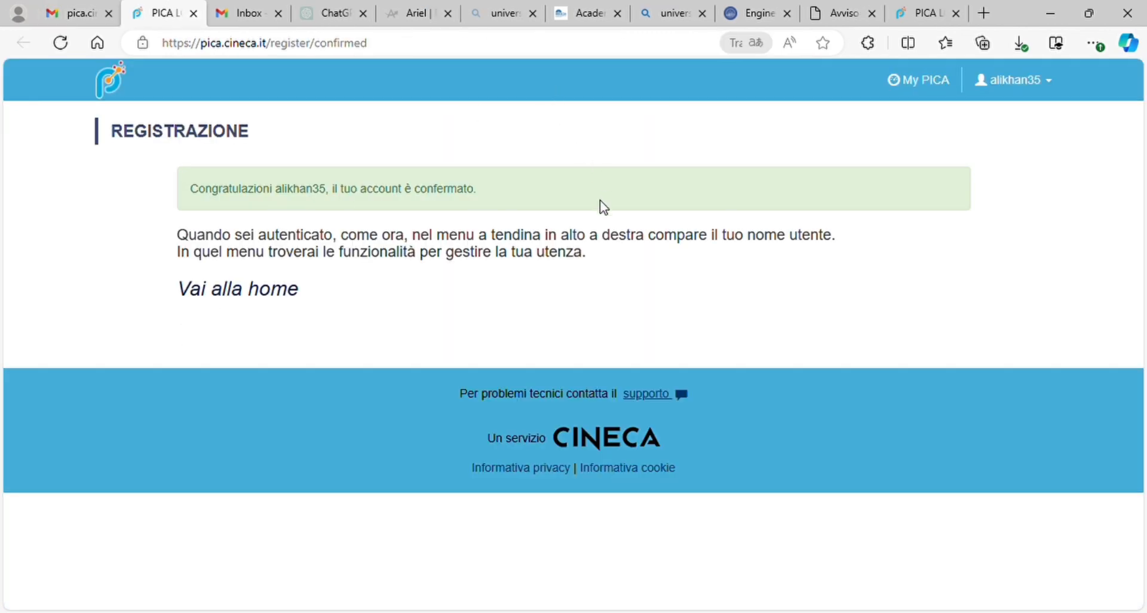
Step: Go to the PICA home page and scroll the institution cards toward University of Brescia
left_click(226, 298)
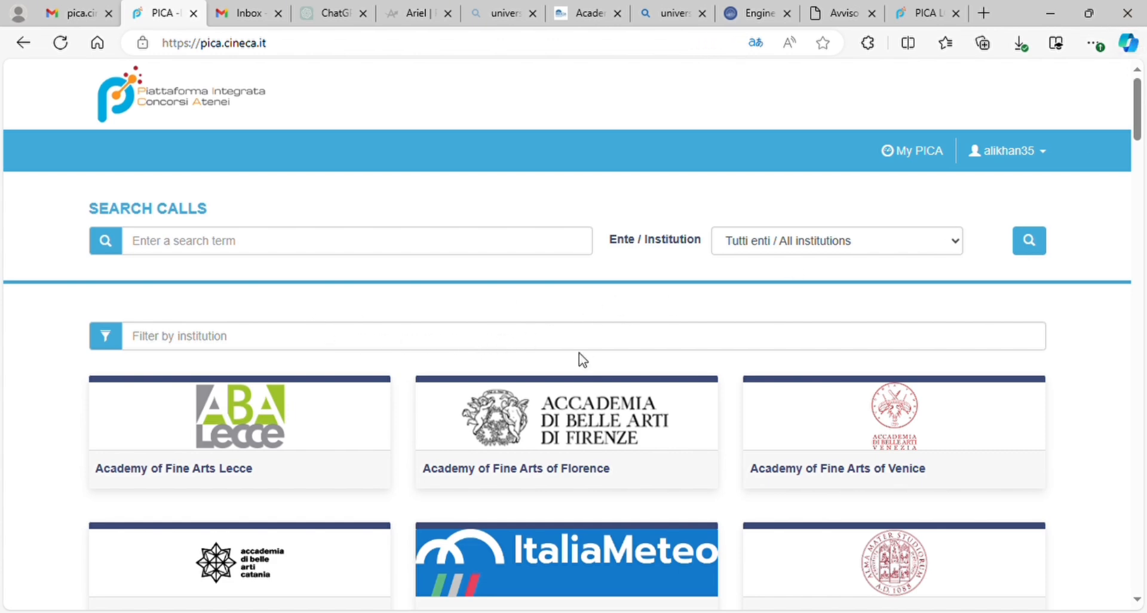
left_click_drag(1138, 131, 1140, 400)
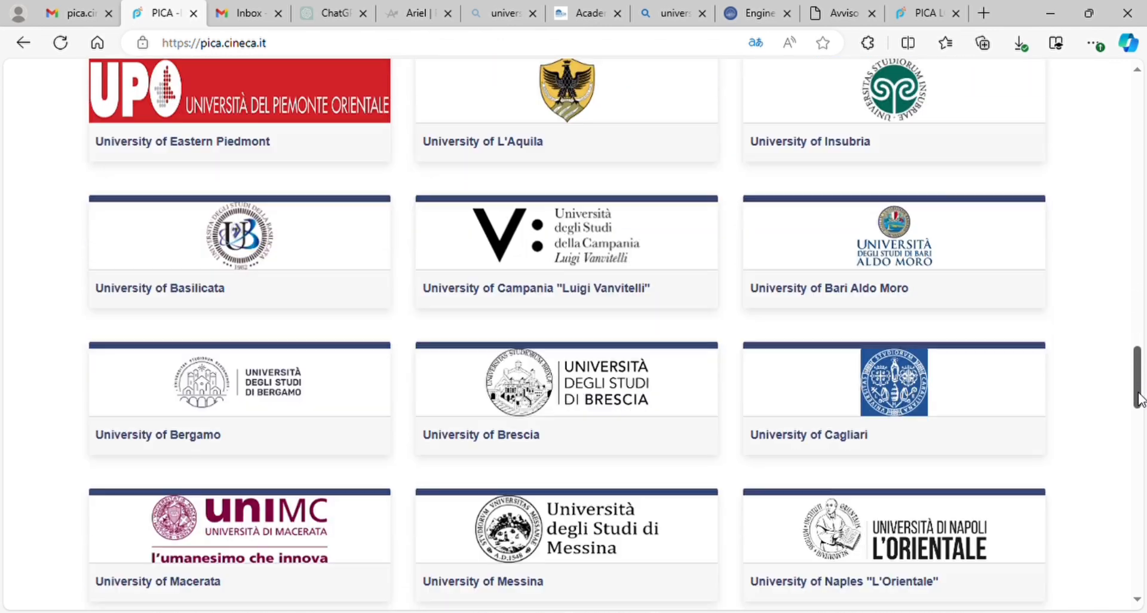
Step: Open University of Brescia's admissiondegree2024 call and start a new submission from Manage Applications
left_click(506, 423)
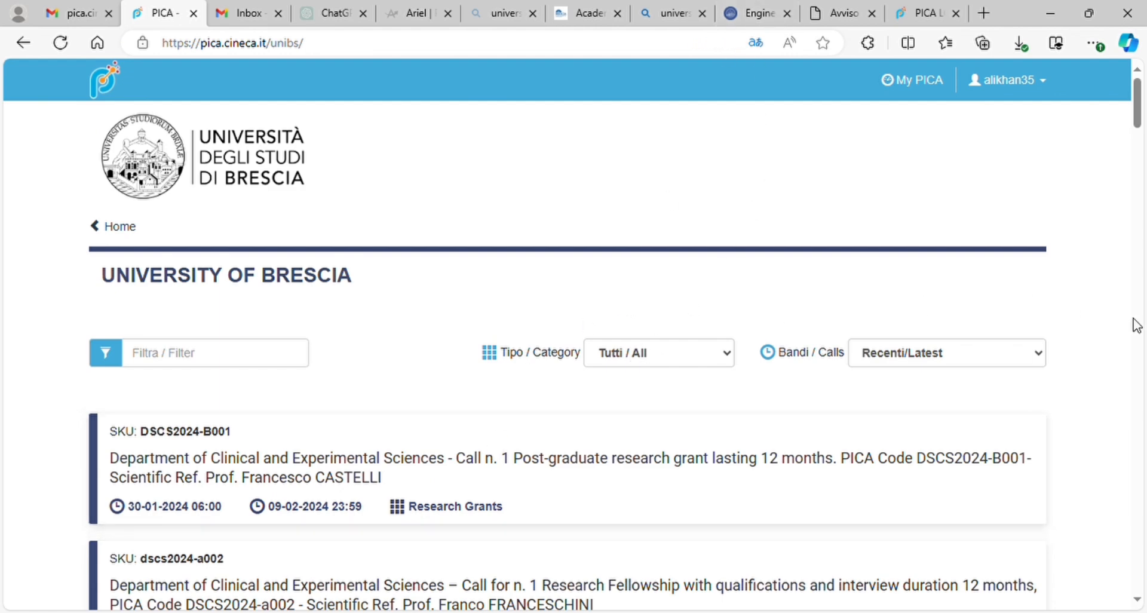
left_click_drag(1142, 114, 1141, 432)
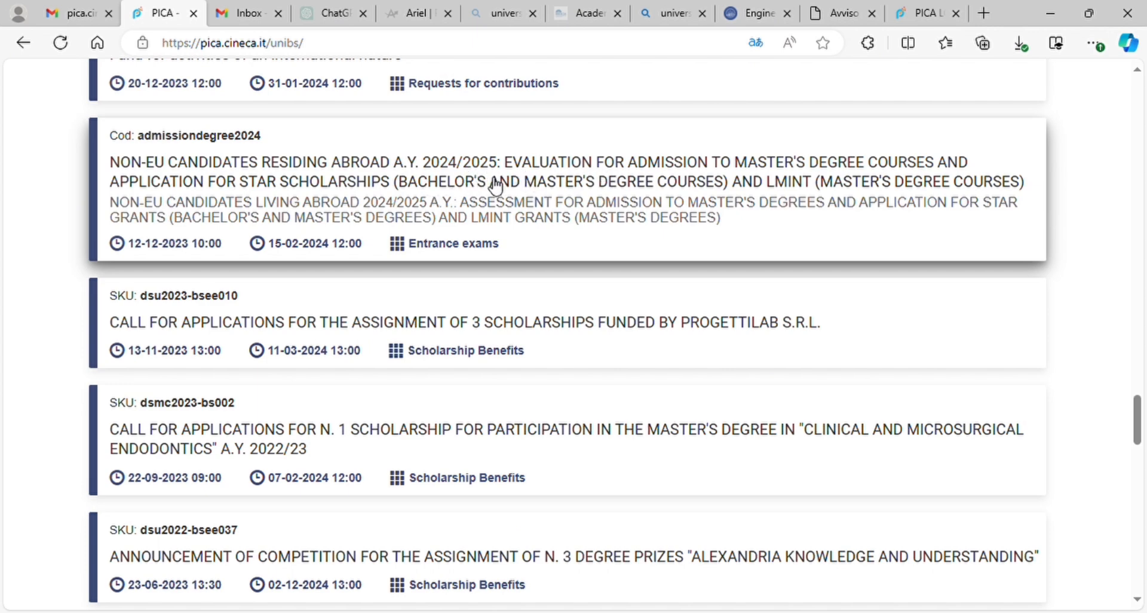
left_click(439, 177)
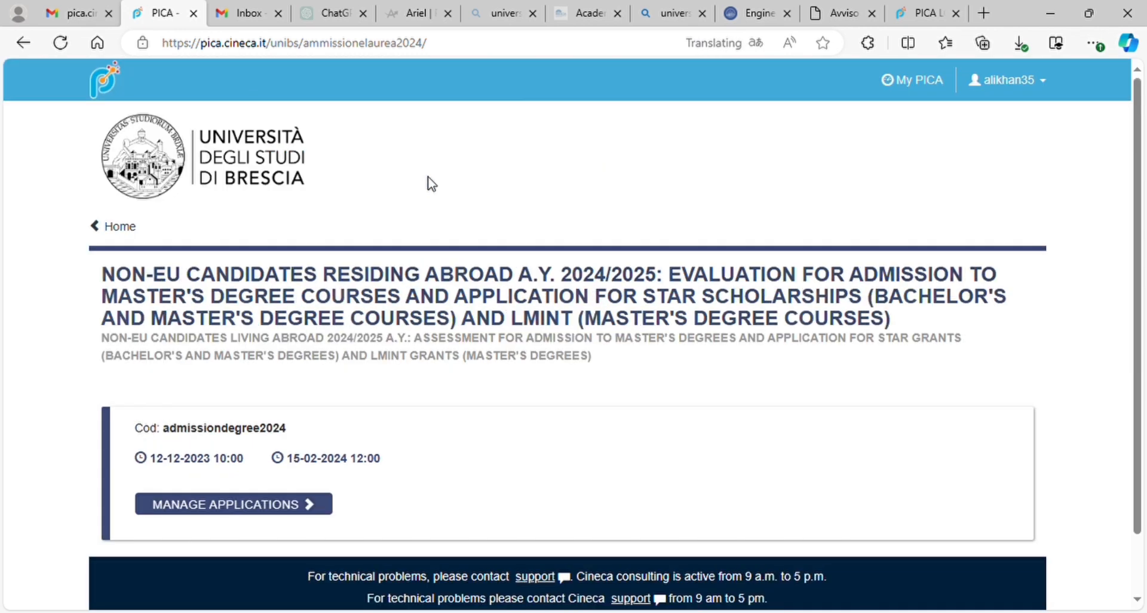
left_click(267, 505)
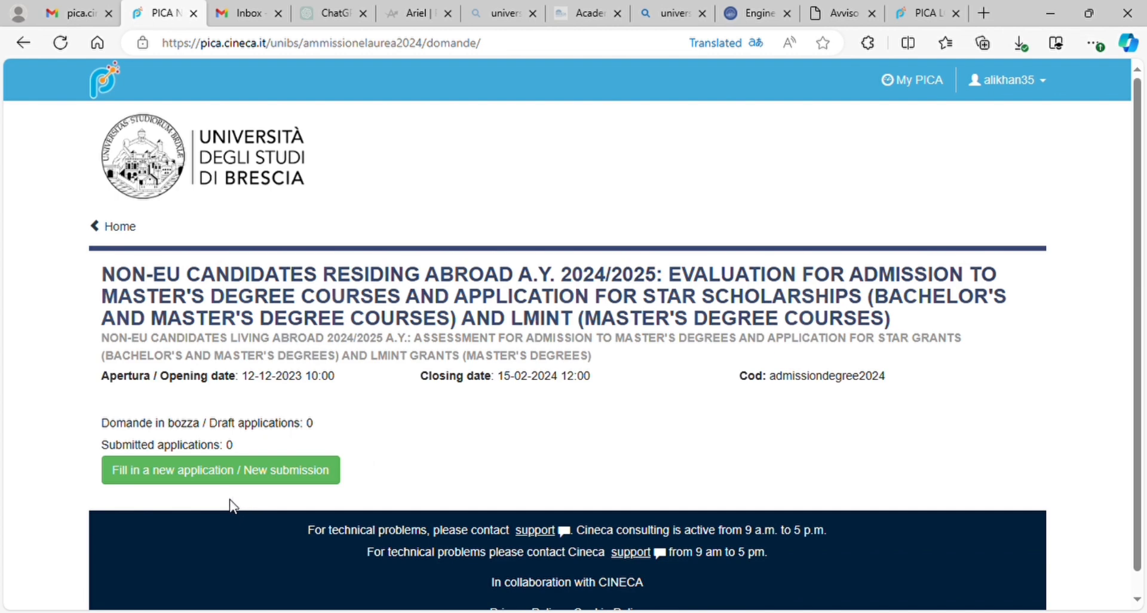
left_click(226, 477)
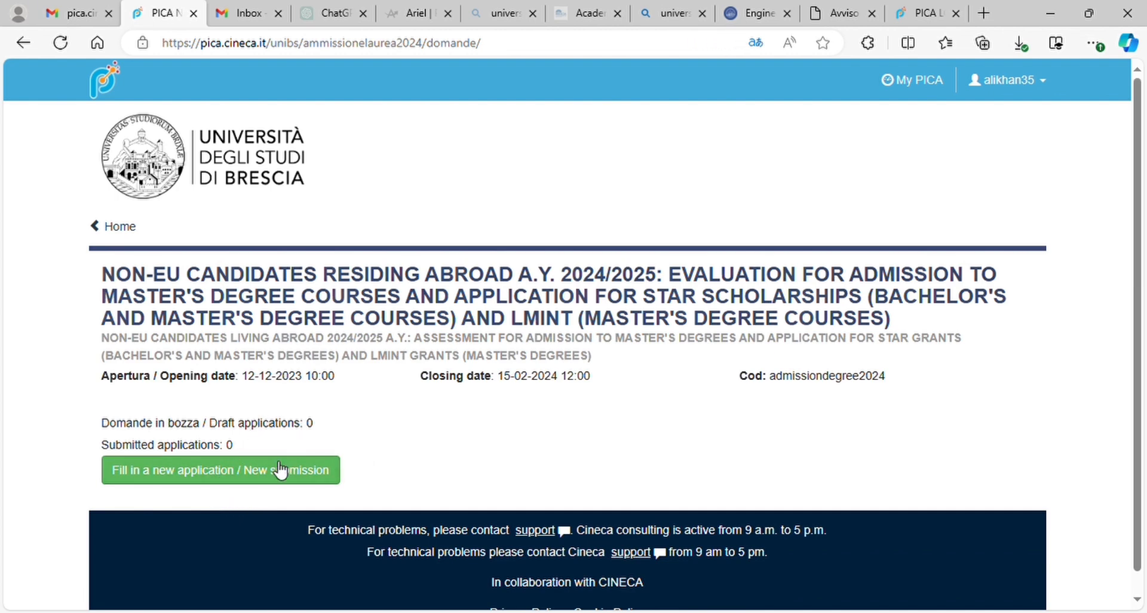
left_click(248, 473)
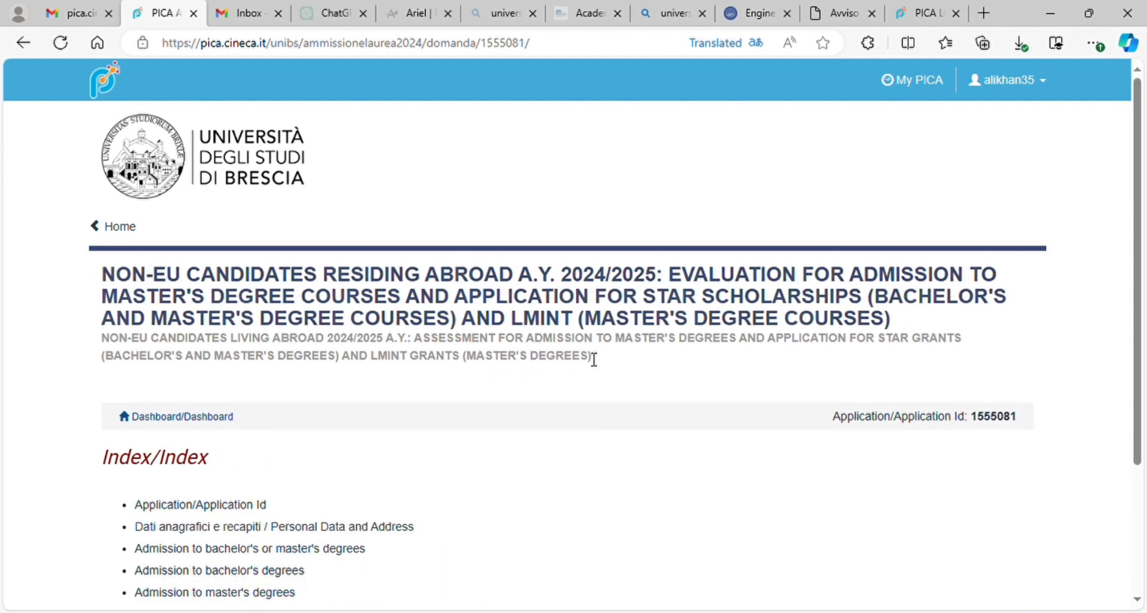
Step: Open the Application Id section and select Pakistan as nationality
left_click_drag(1137, 132, 1138, 325)
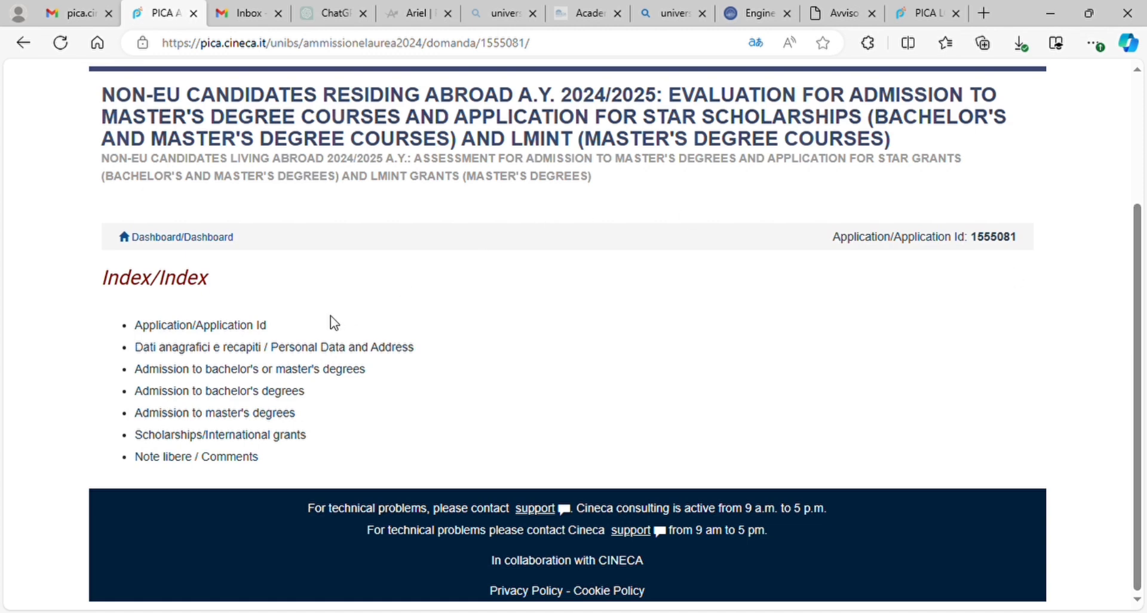
left_click(219, 329)
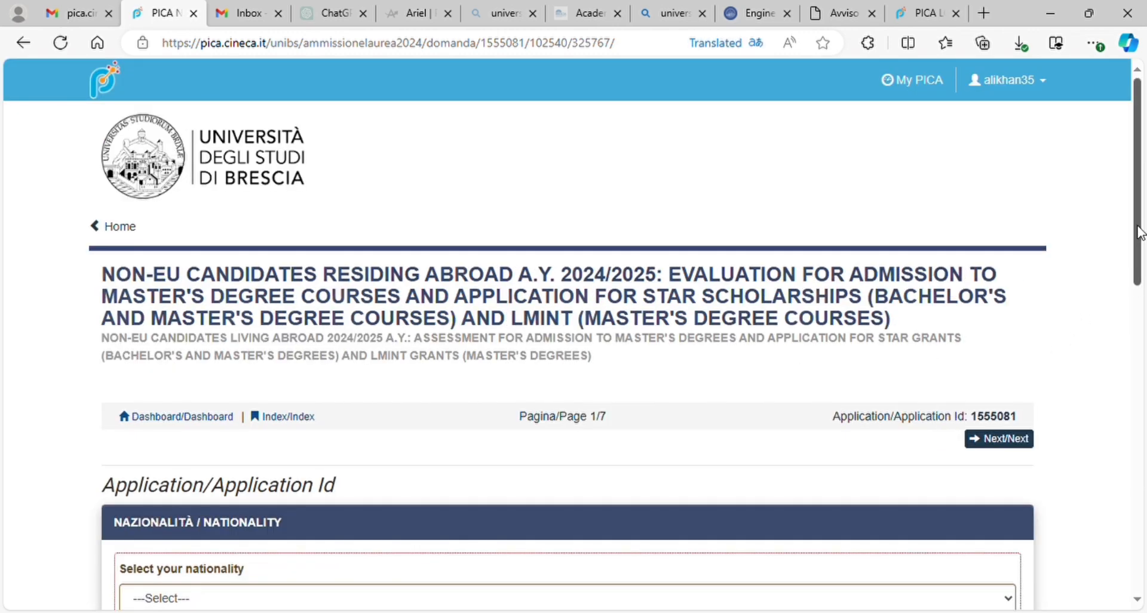
left_click_drag(1140, 233, 1139, 335)
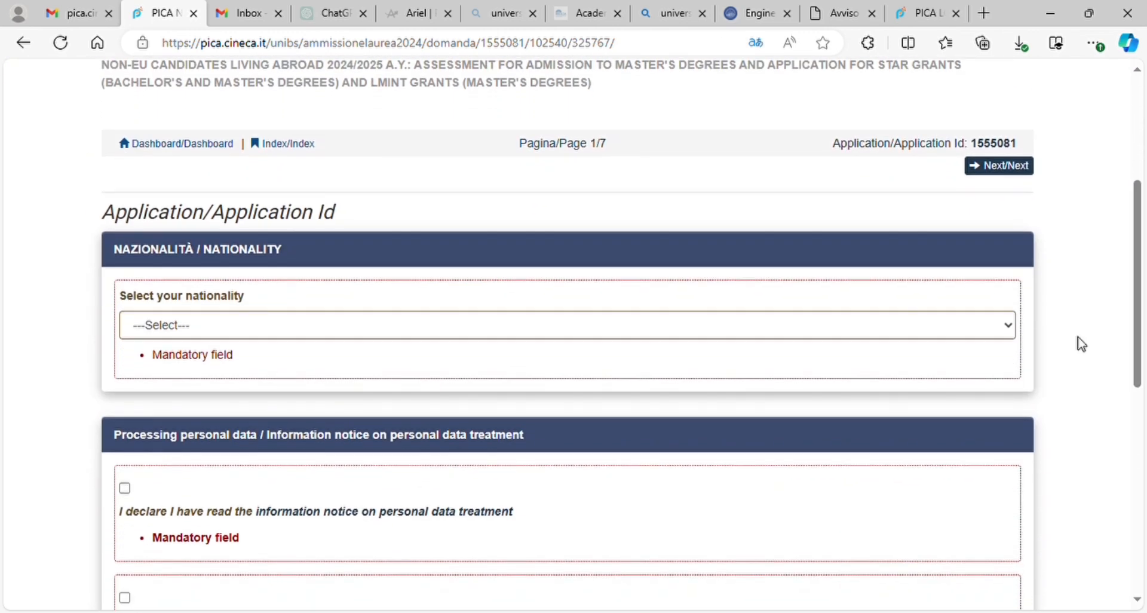
key("p")
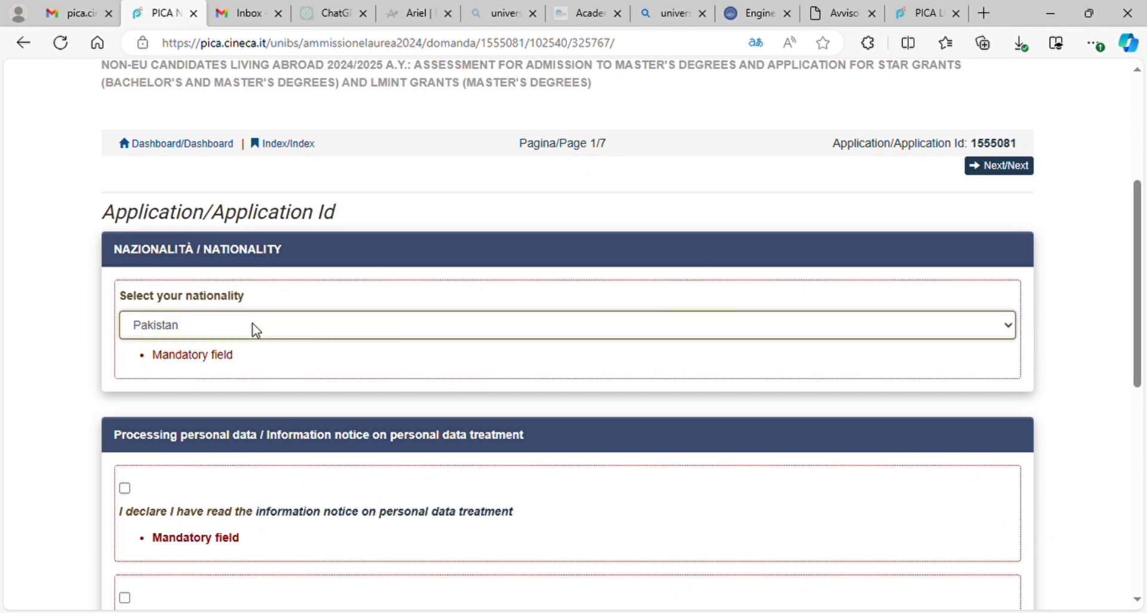
Step: Tick both data-treatment consents and the liability declaration, then save page 1 and proceed
left_click(121, 489)
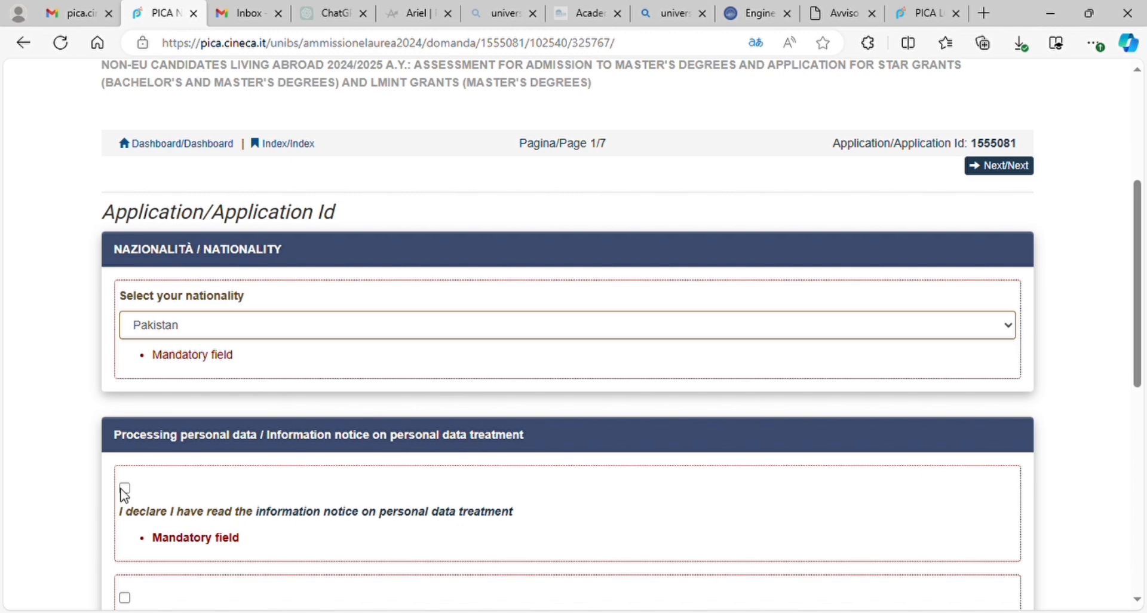
scroll(124, 493, "down", 3)
left_click(125, 434)
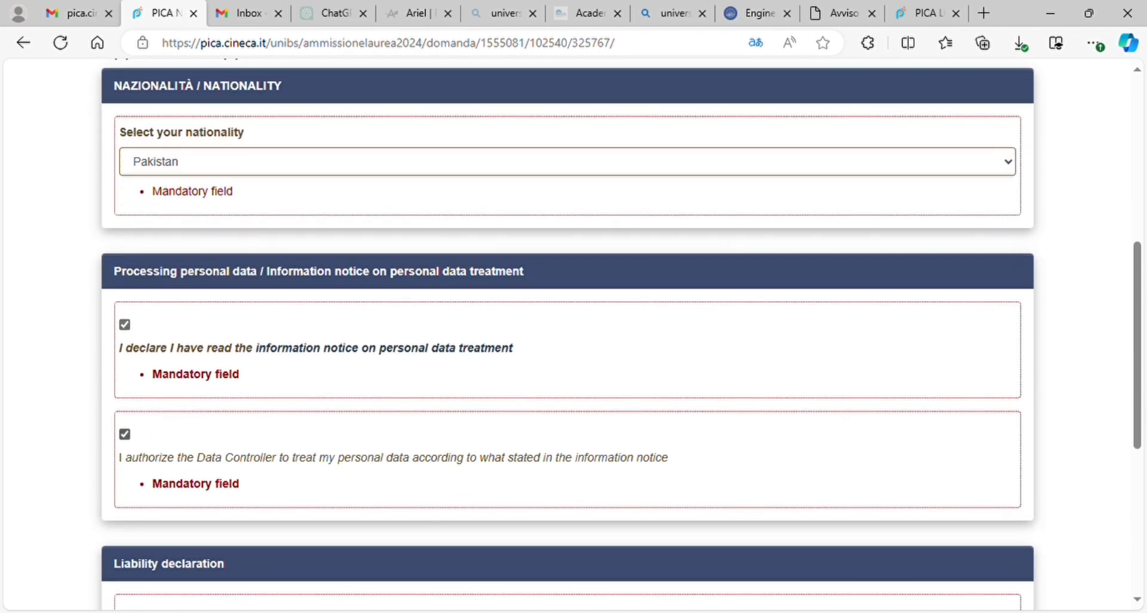
scroll(125, 434, "down", 2)
scroll(574, 334, "down", 4)
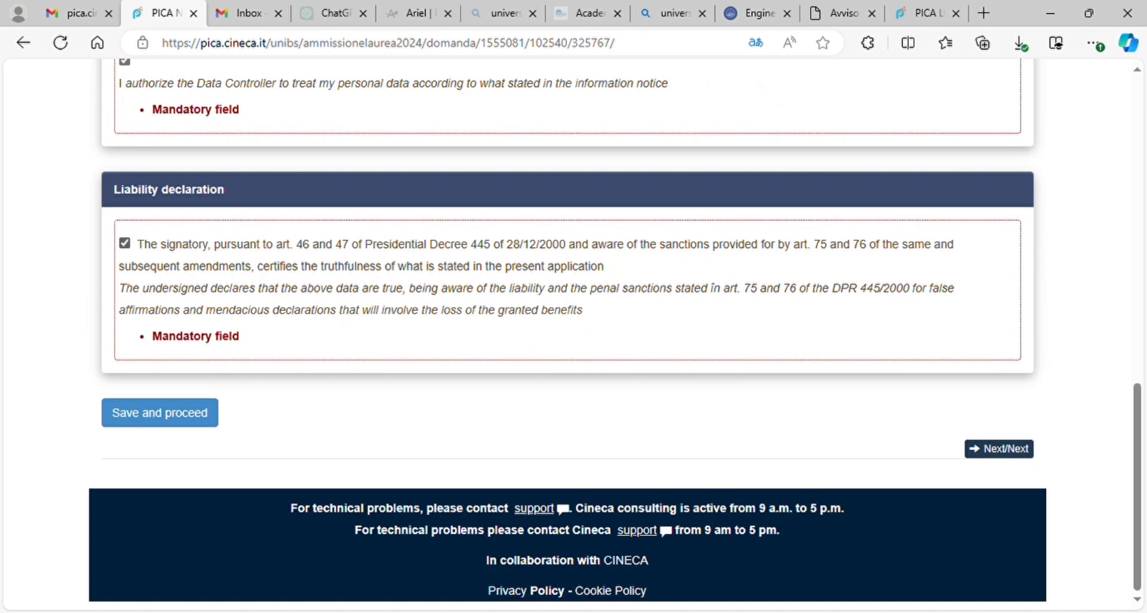
left_click(160, 412)
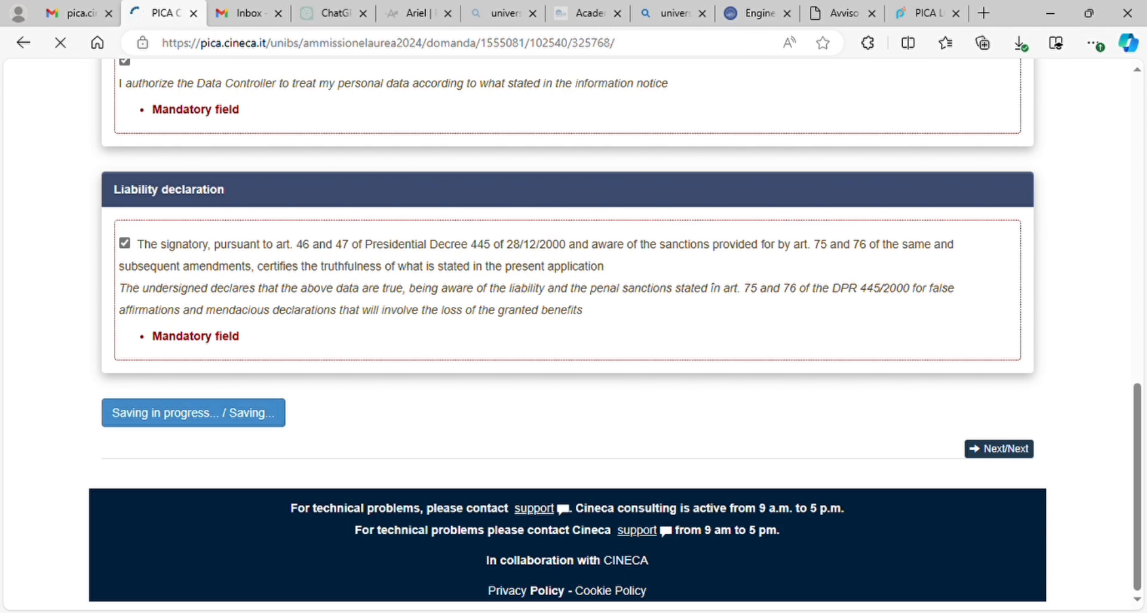
Step: Set the citizenship to Pakistan
scroll(568, 359, "down", 5)
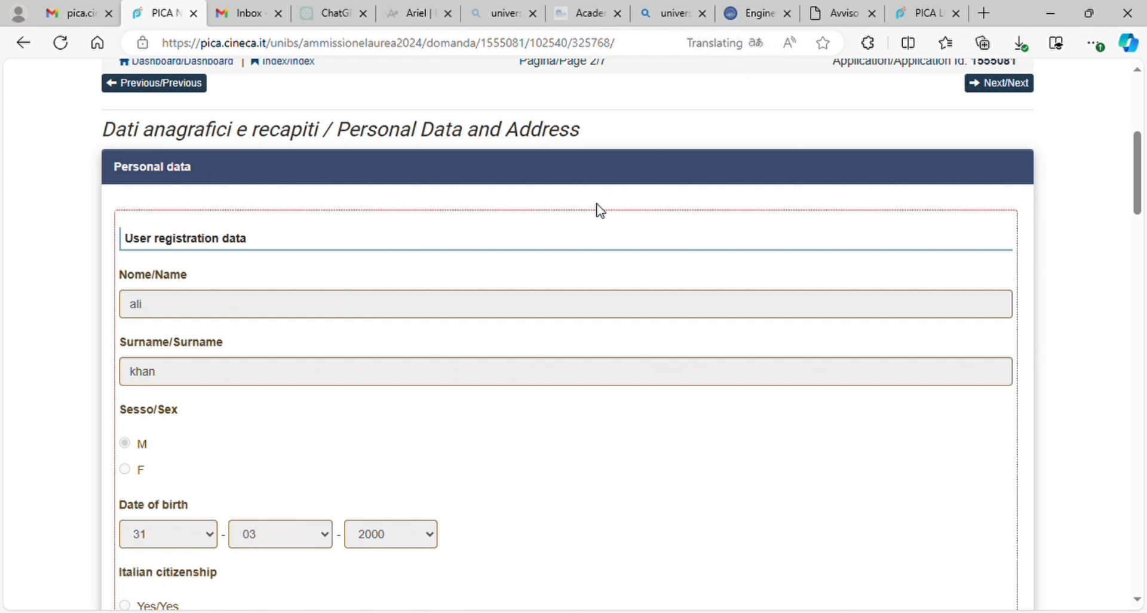
scroll(51, 404, "down", 4)
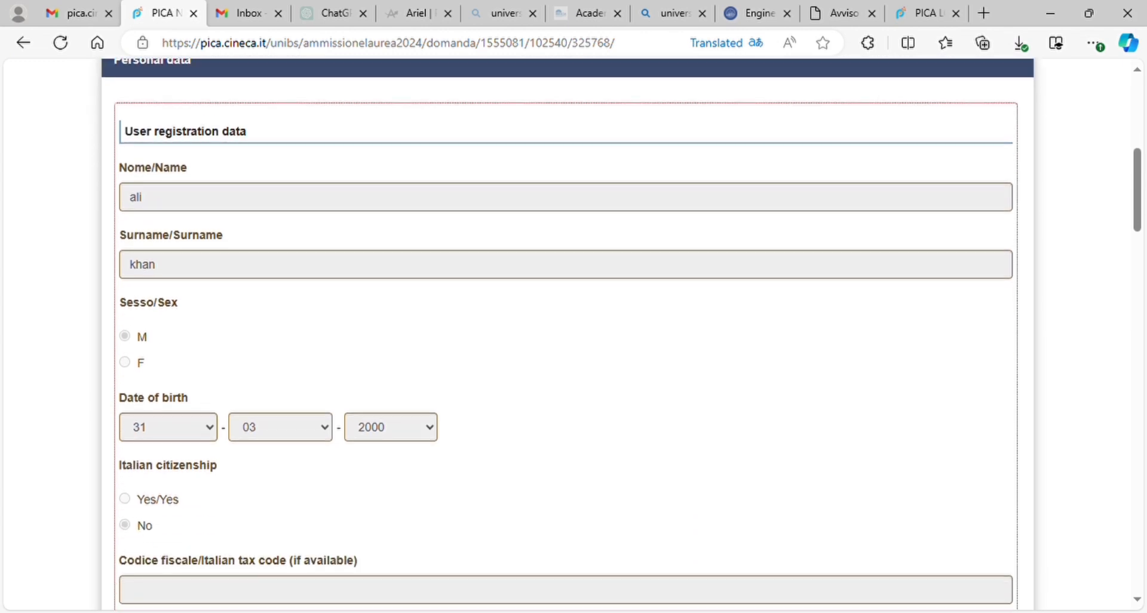
scroll(574, 335, "down", 7)
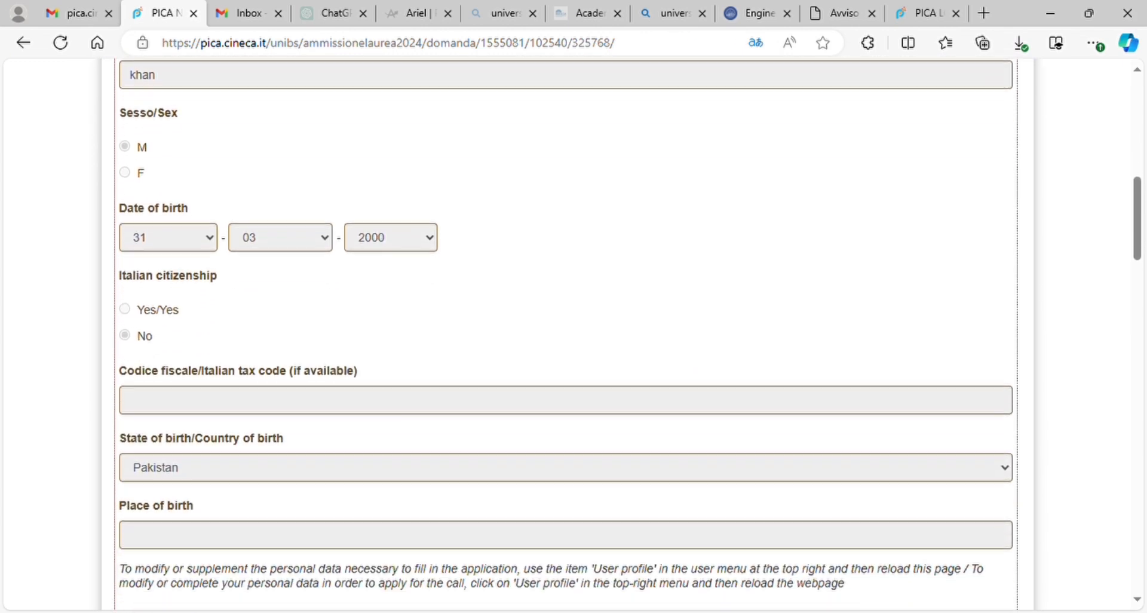
scroll(573, 334, "down", 1)
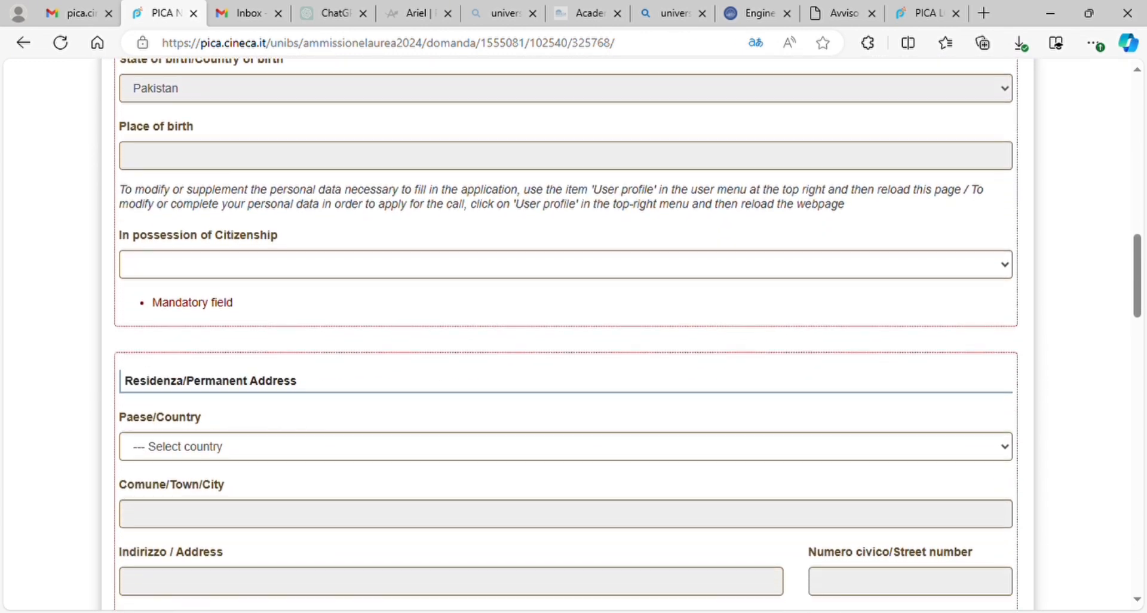
left_click(565, 265)
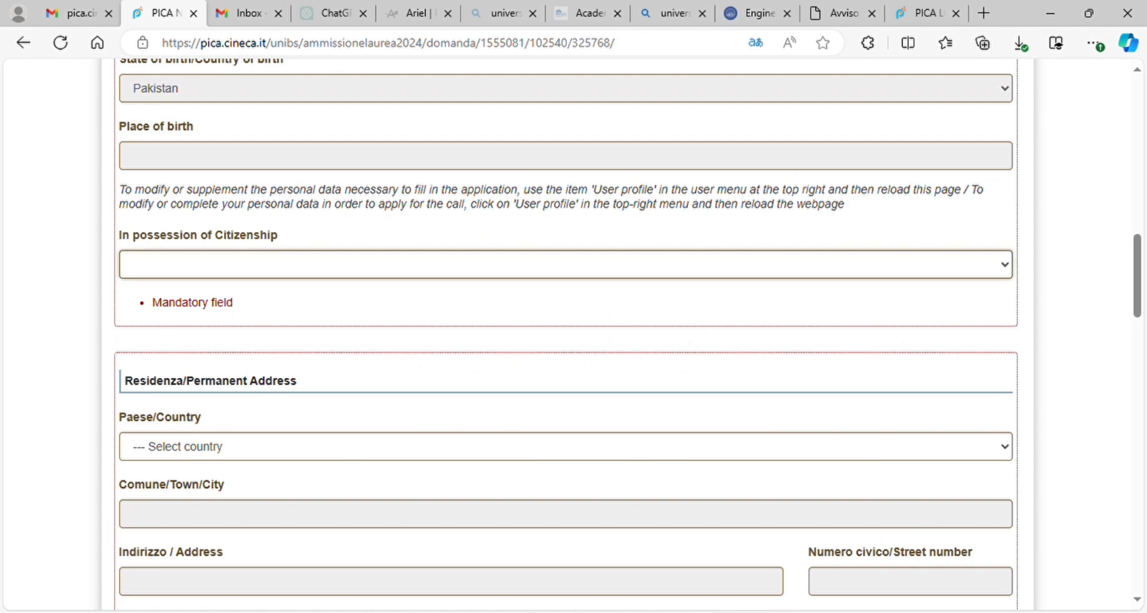
key("p")
Step: Set the permanent address country to Pakistan and the city to Lahore
scroll(574, 334, "down", 3)
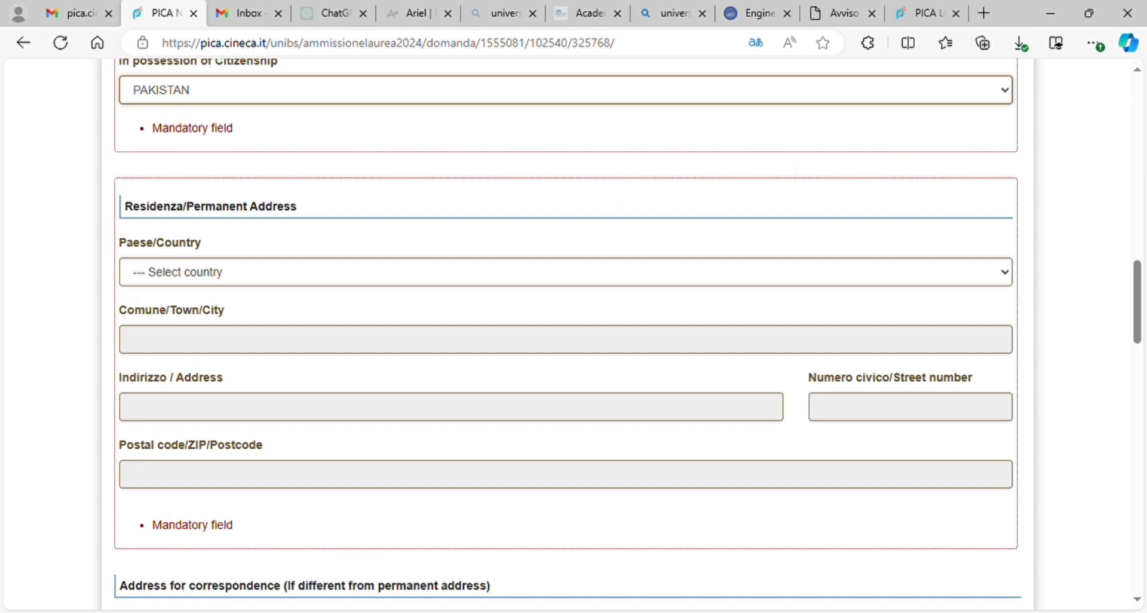
left_click(566, 273)
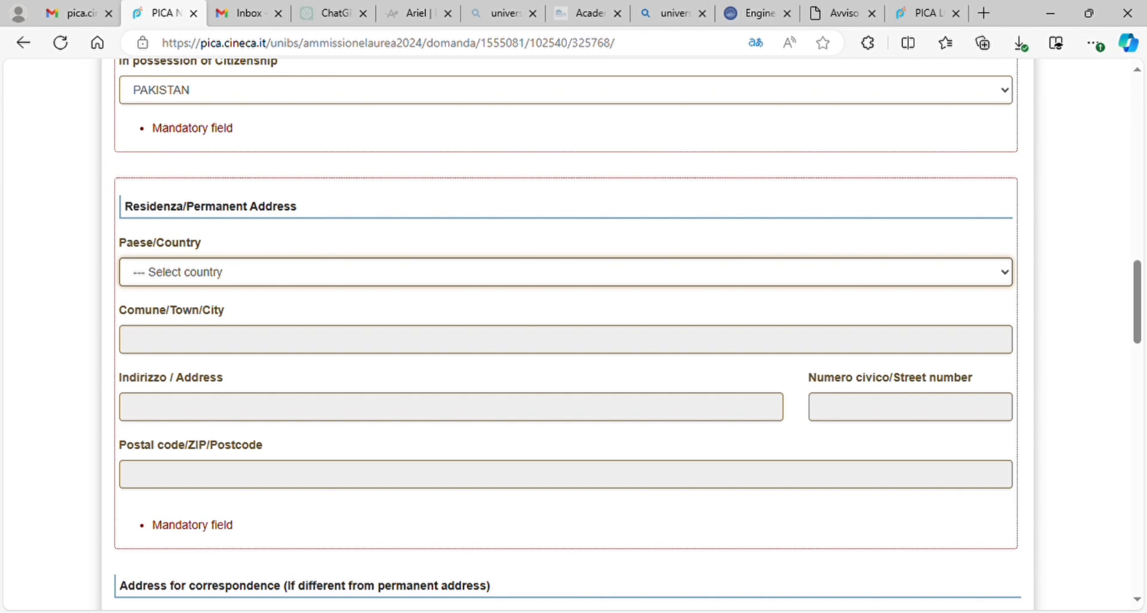
key("p")
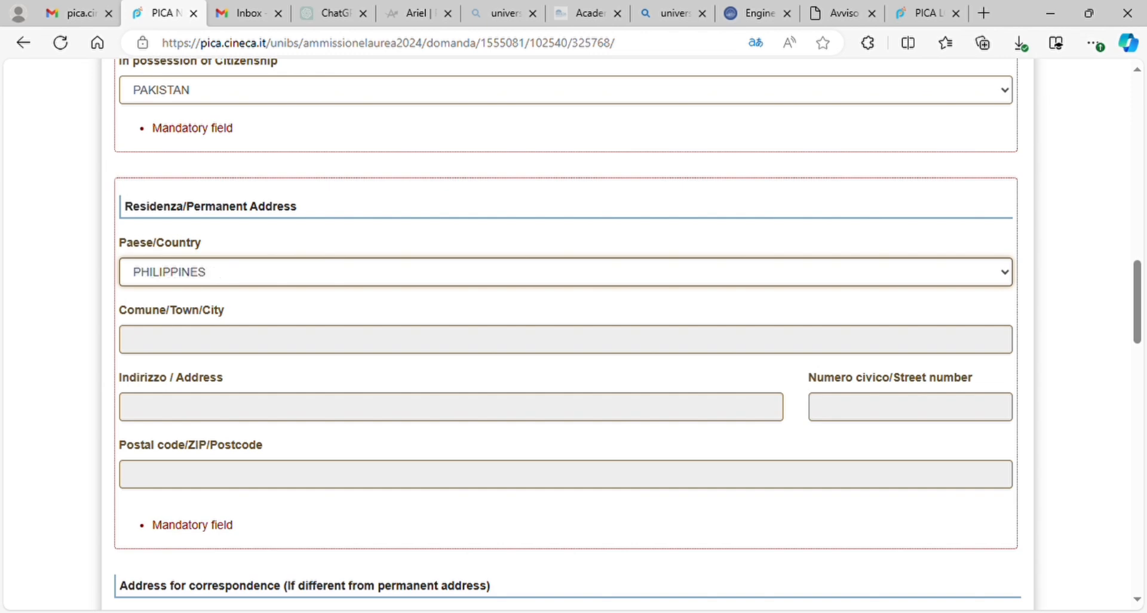
key("a")
key("l")
key("Up")
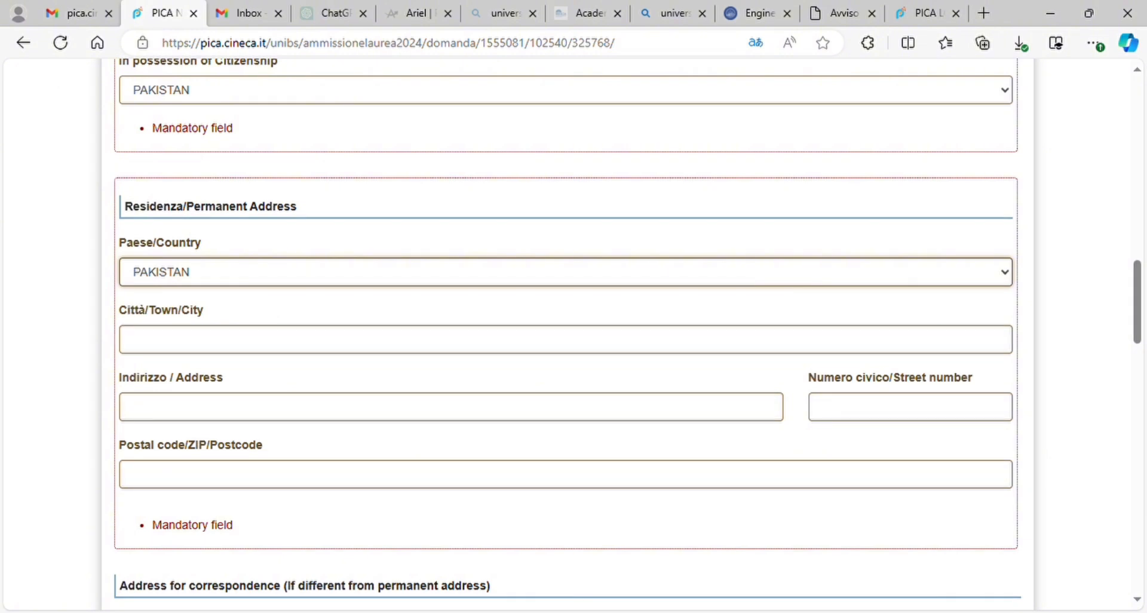
left_click(176, 357)
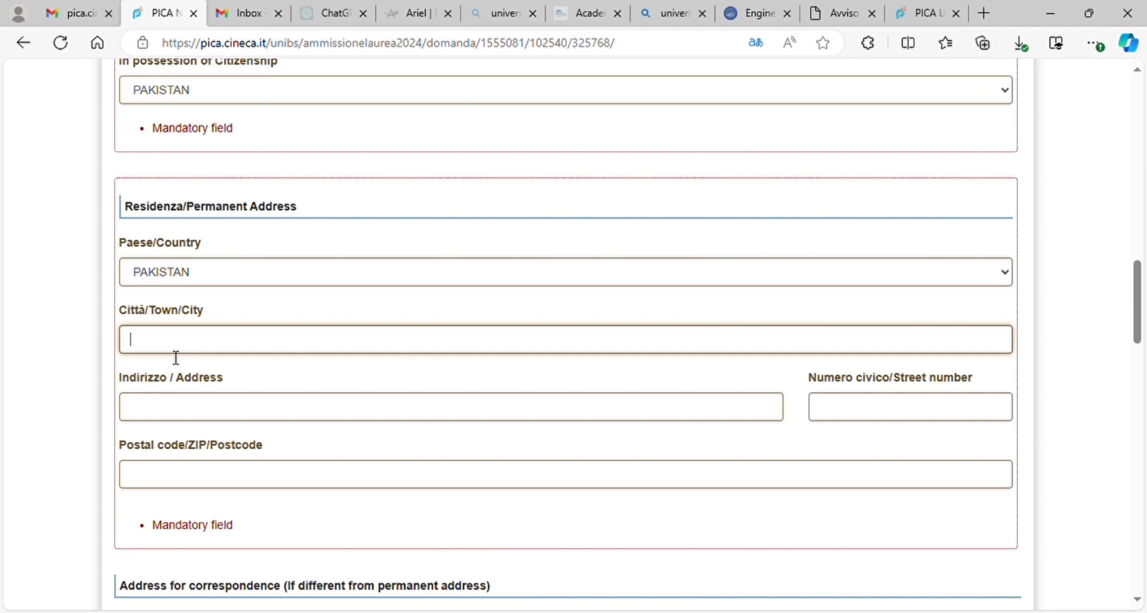
type("la")
key("Tab")
left_click(79, 371)
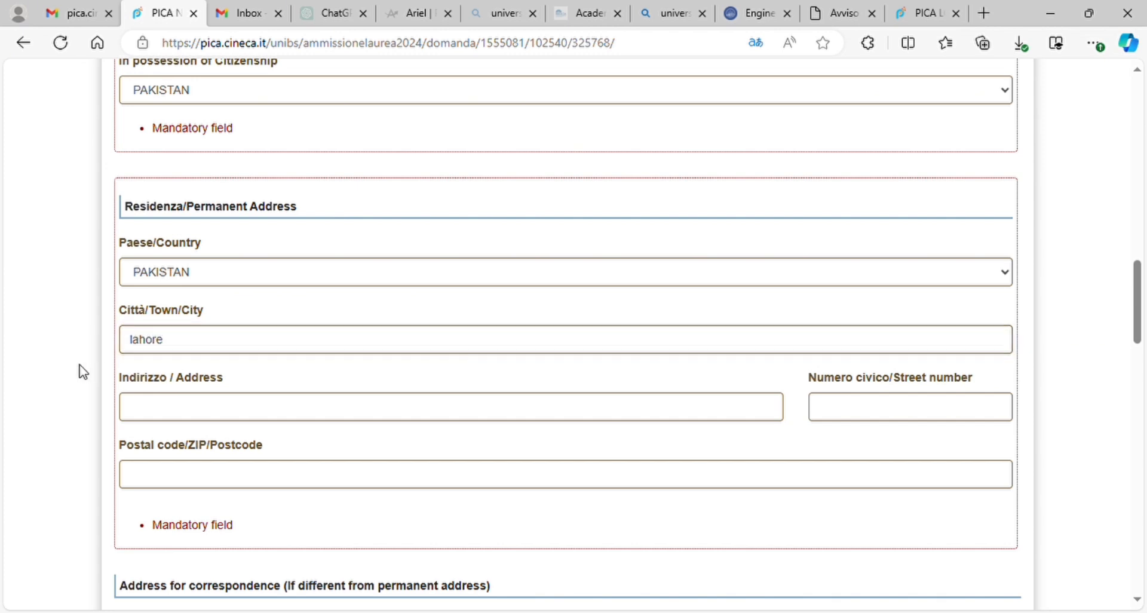
Step: Enter postal code 32200 and street address 'gulberg' for the permanent address
left_click(195, 415)
left_click(861, 411)
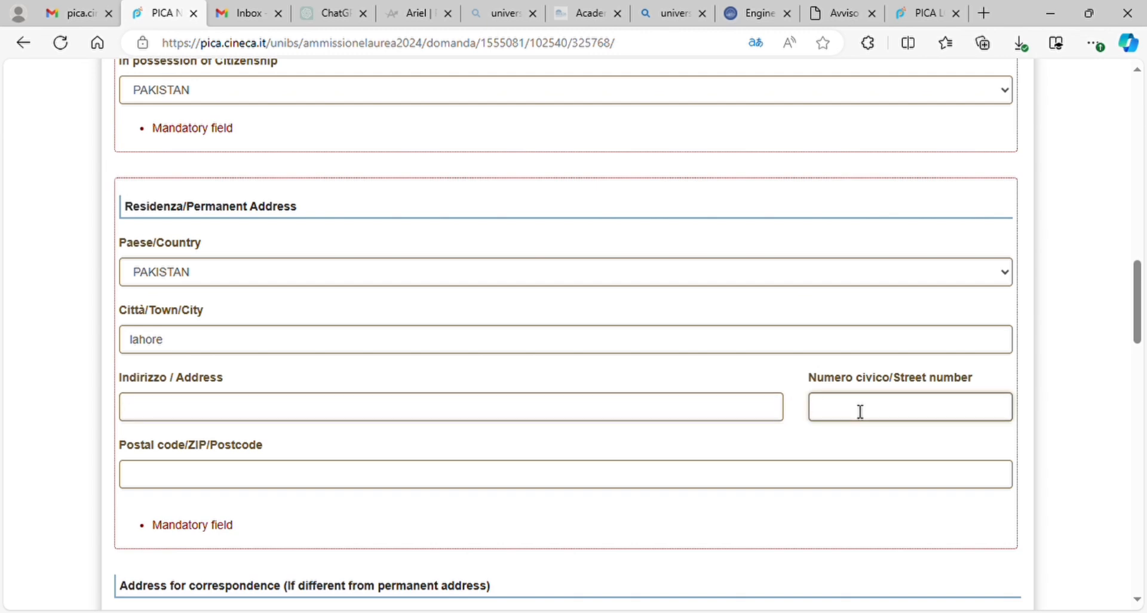
left_click(204, 488)
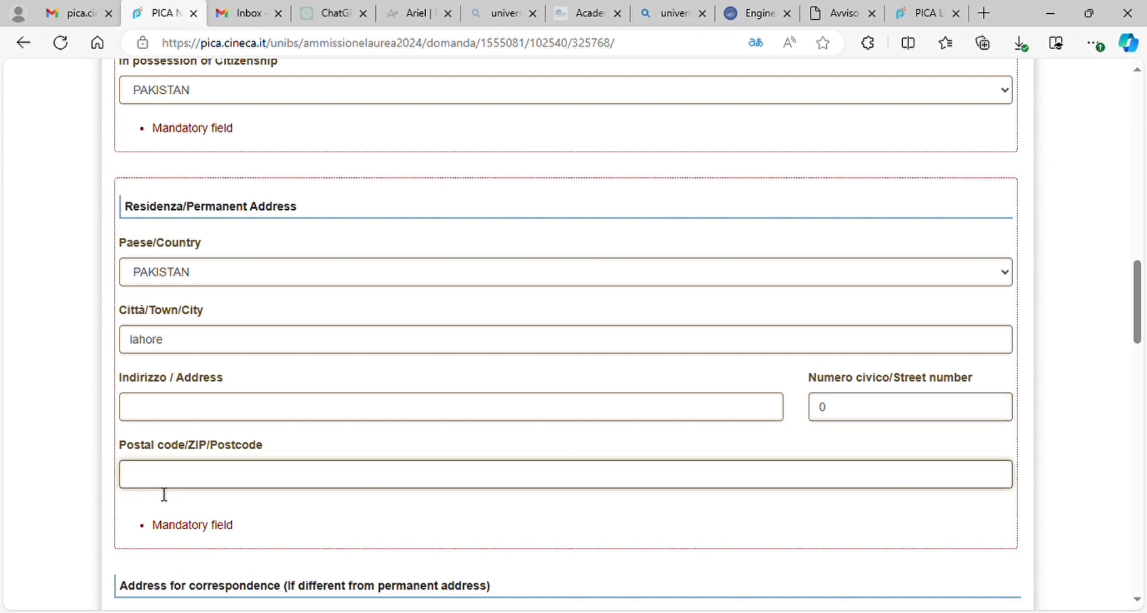
type("32200")
left_click(66, 494)
scroll(66, 494, "down", 2)
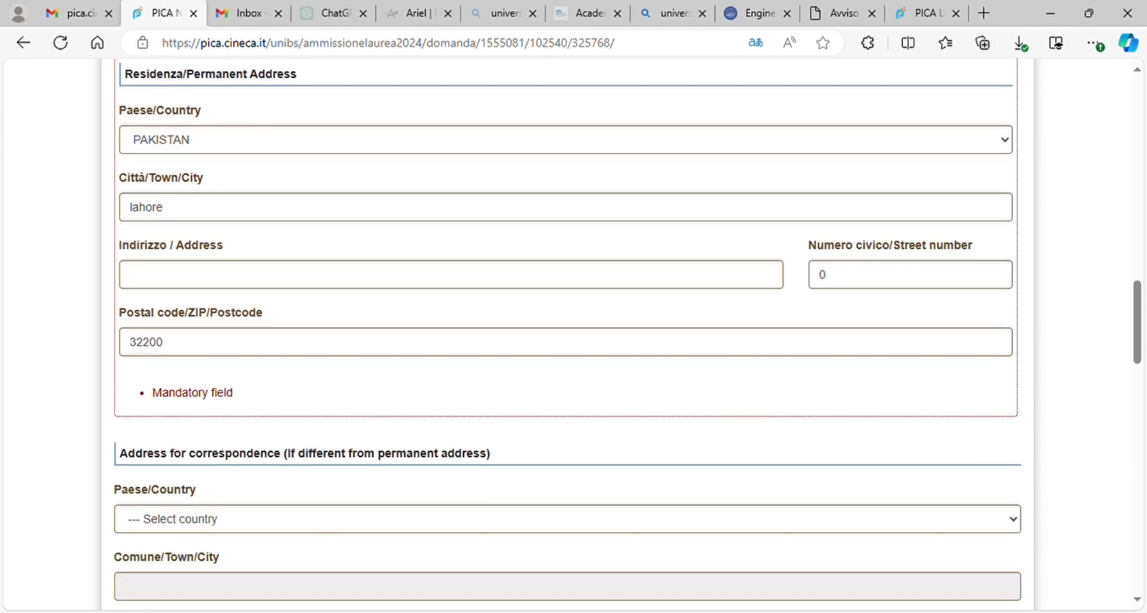
left_click(172, 284)
type("gu")
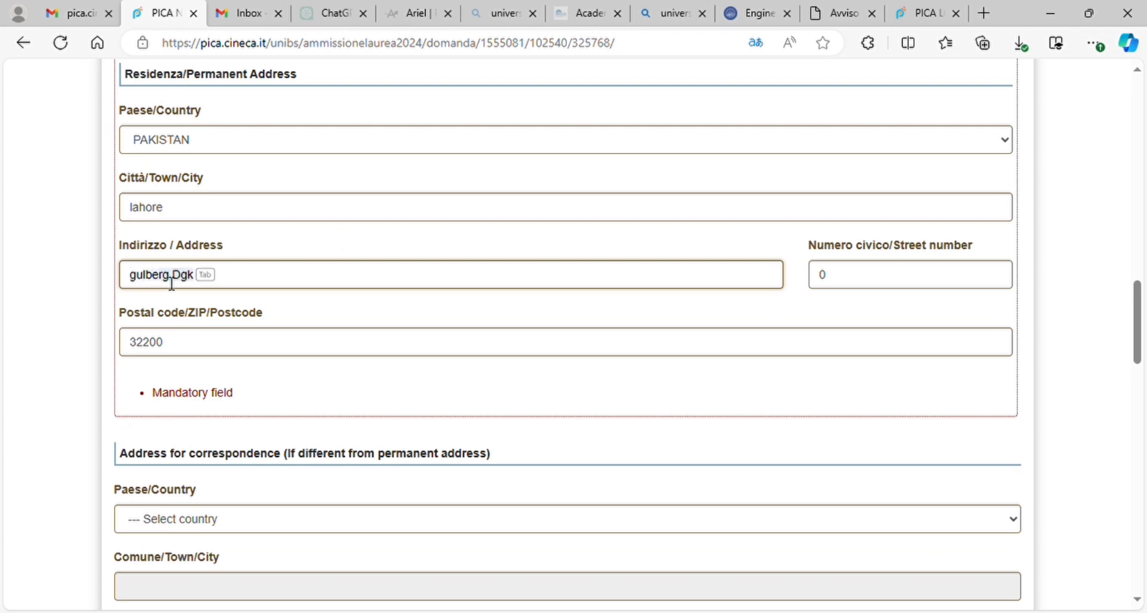
type("lberg")
left_click(69, 325)
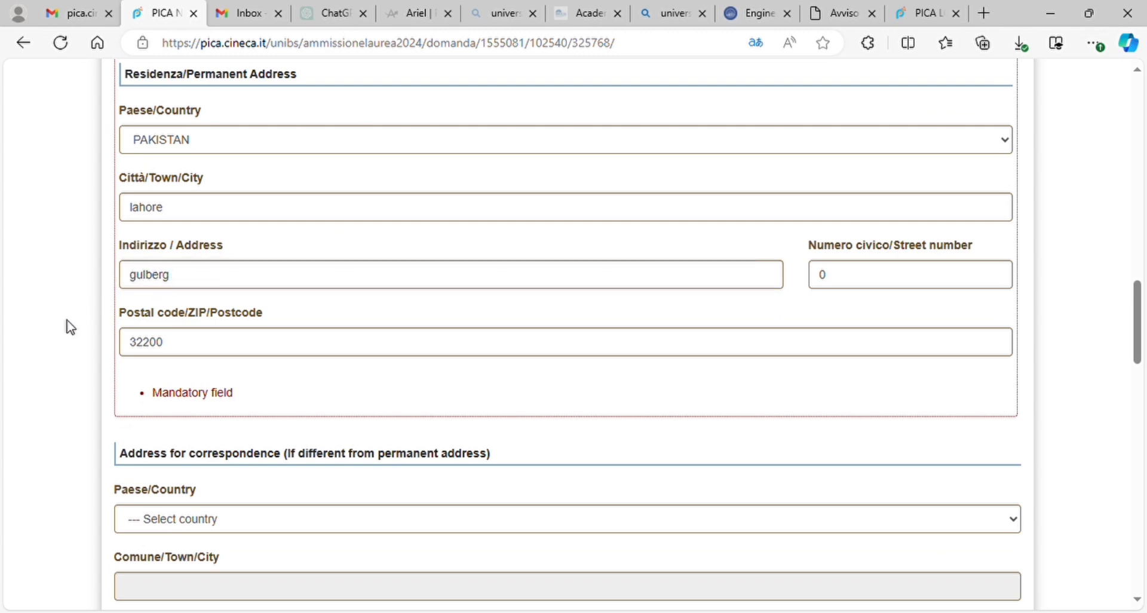
Step: Scroll down to the Other contact and Passport sections
scroll(69, 325, "down", 1)
scroll(574, 335, "down", 2)
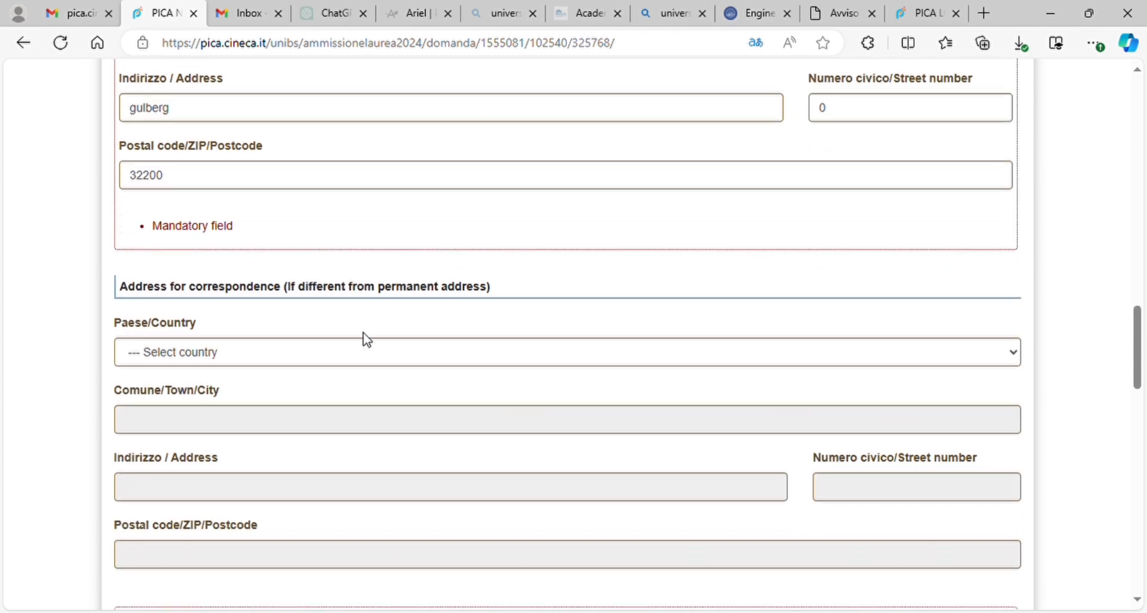
scroll(409, 340, "down", 1)
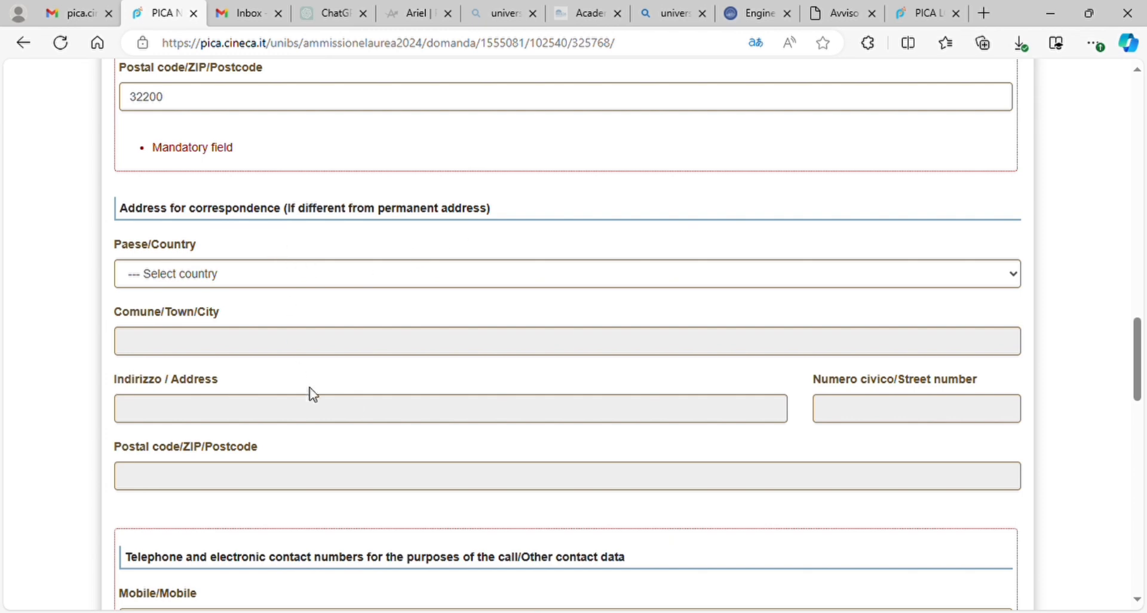
scroll(183, 427, "down", 3)
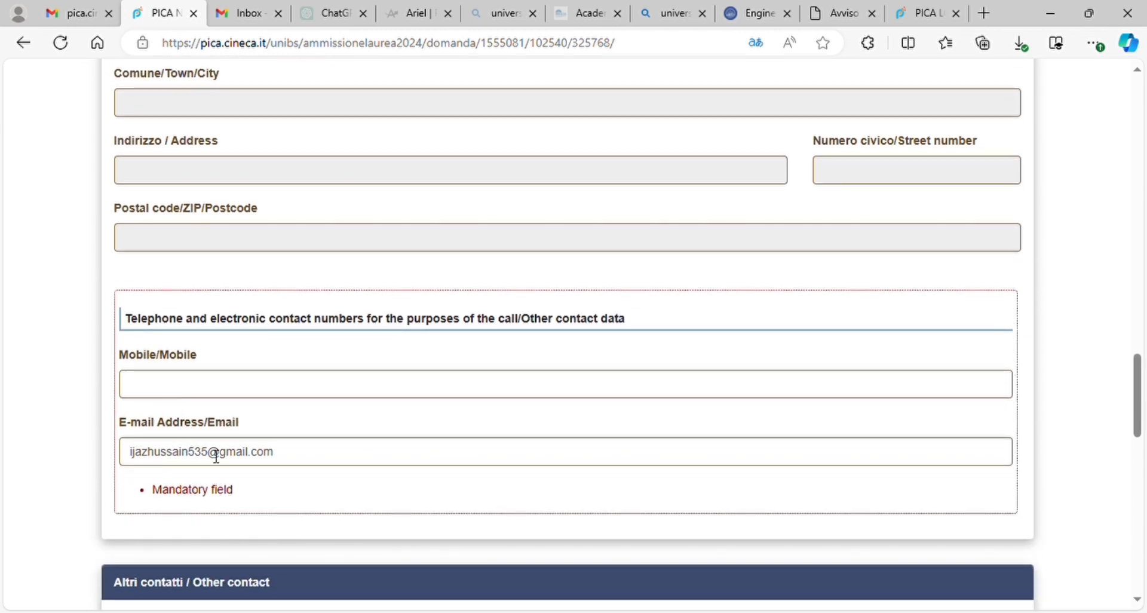
scroll(233, 491, "down", 3)
scroll(284, 463, "down", 2)
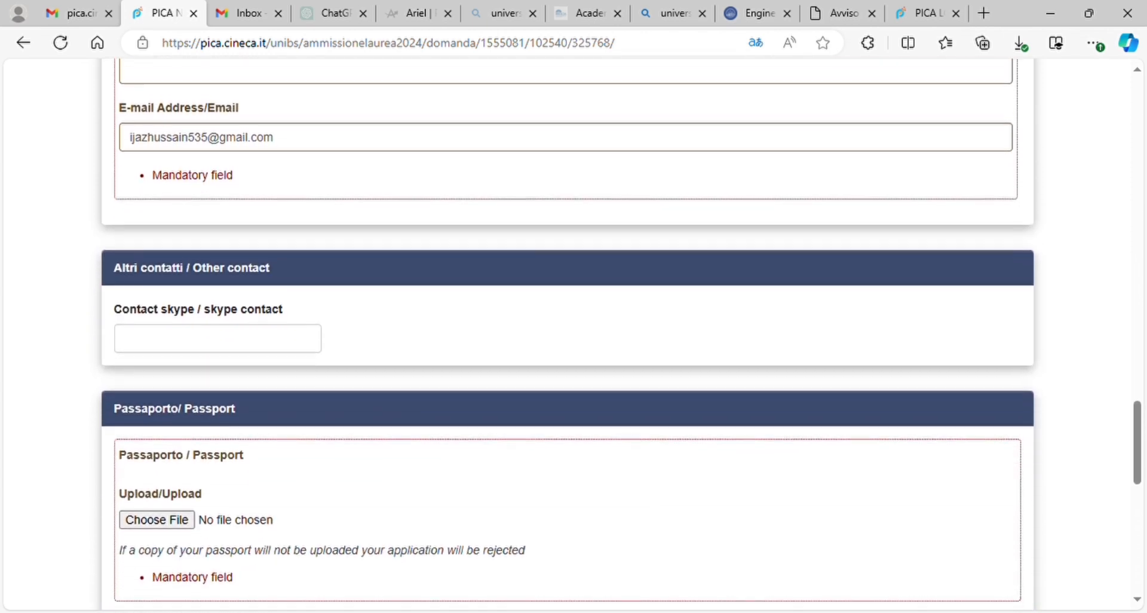
Step: Upload a PDF file as the passport document
left_click(182, 337)
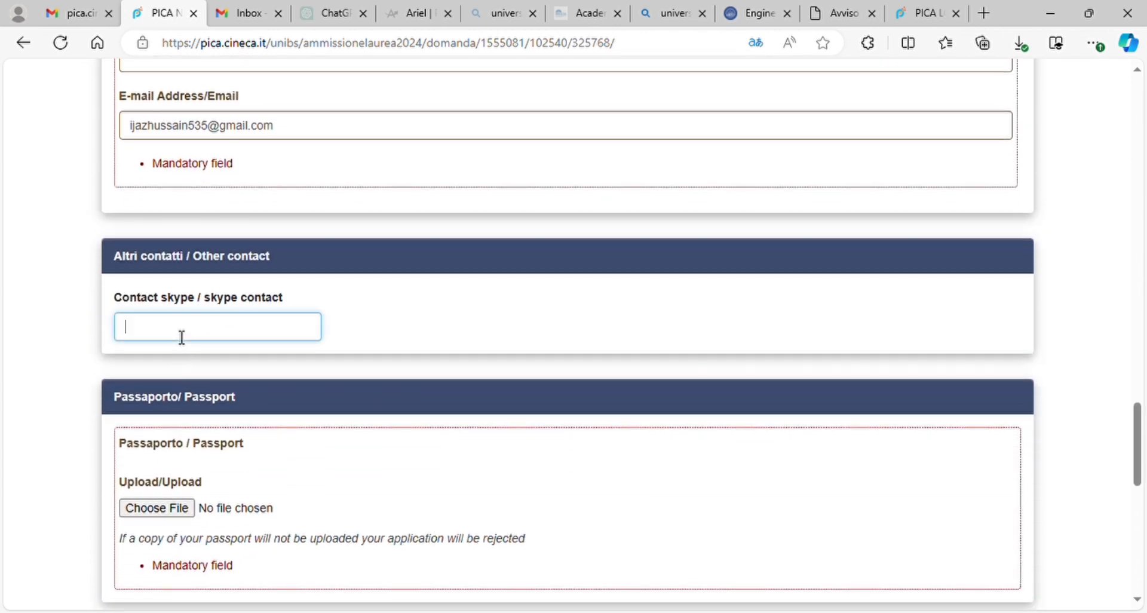
scroll(182, 337, "down", 2)
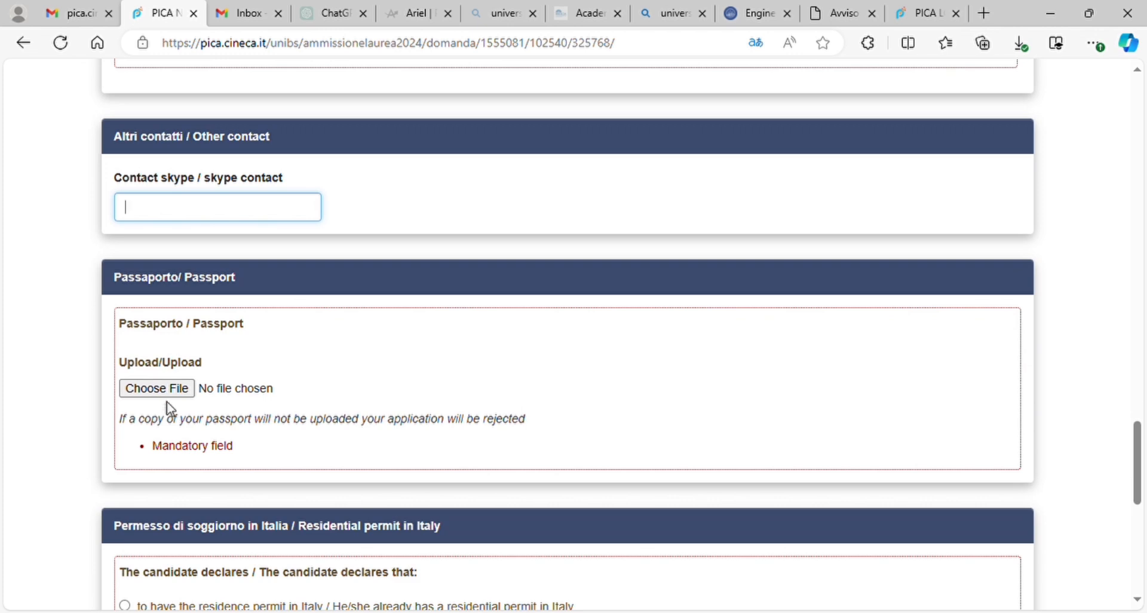
scroll(182, 395, "down", 2)
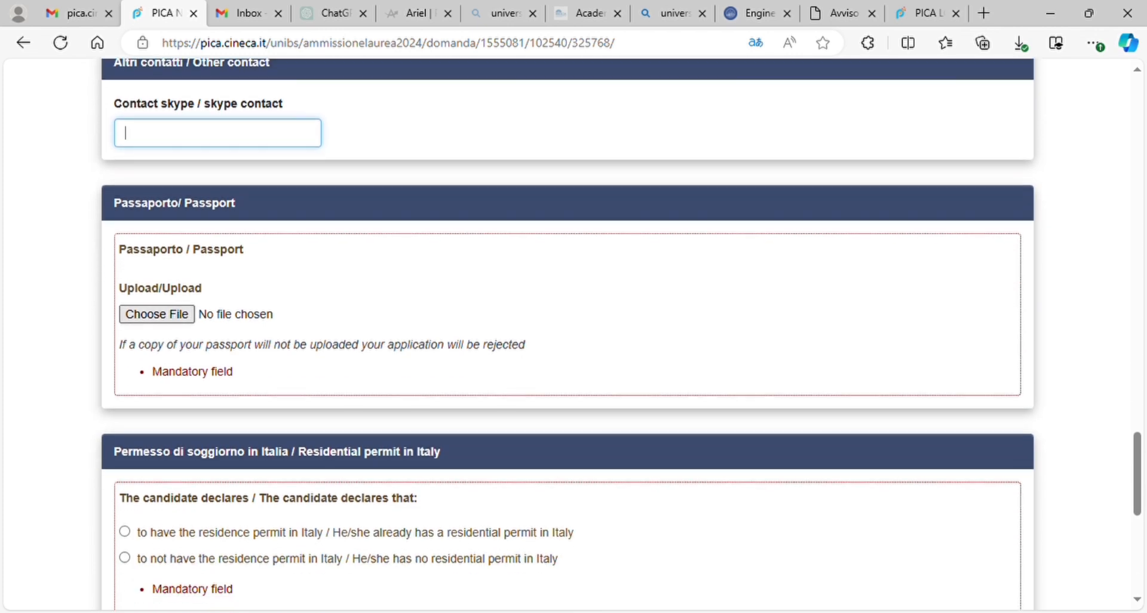
left_click(159, 275)
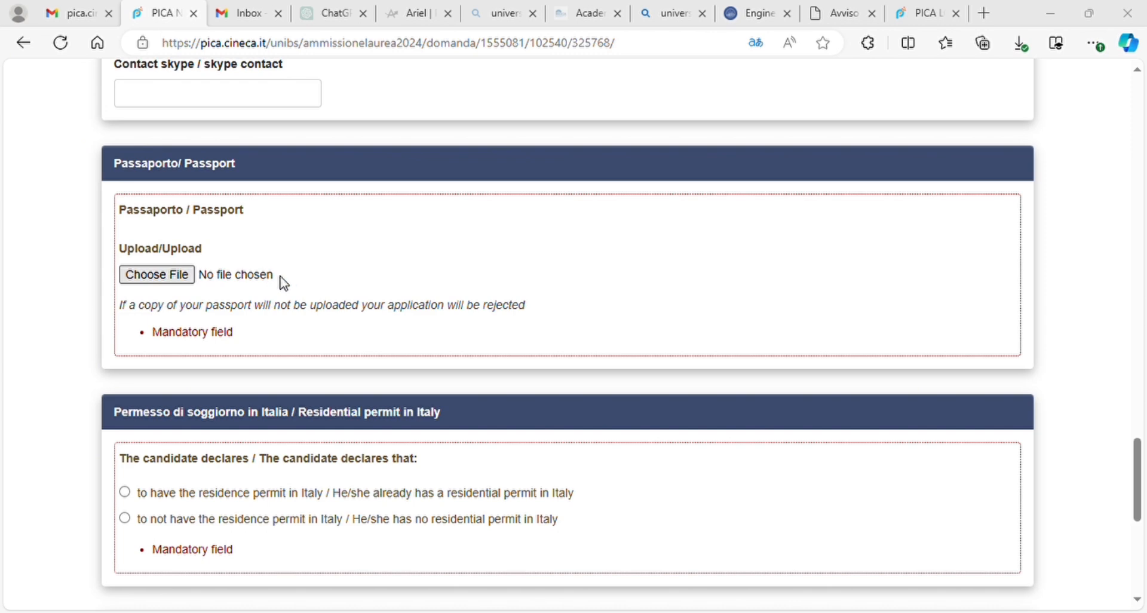
left_click(229, 283)
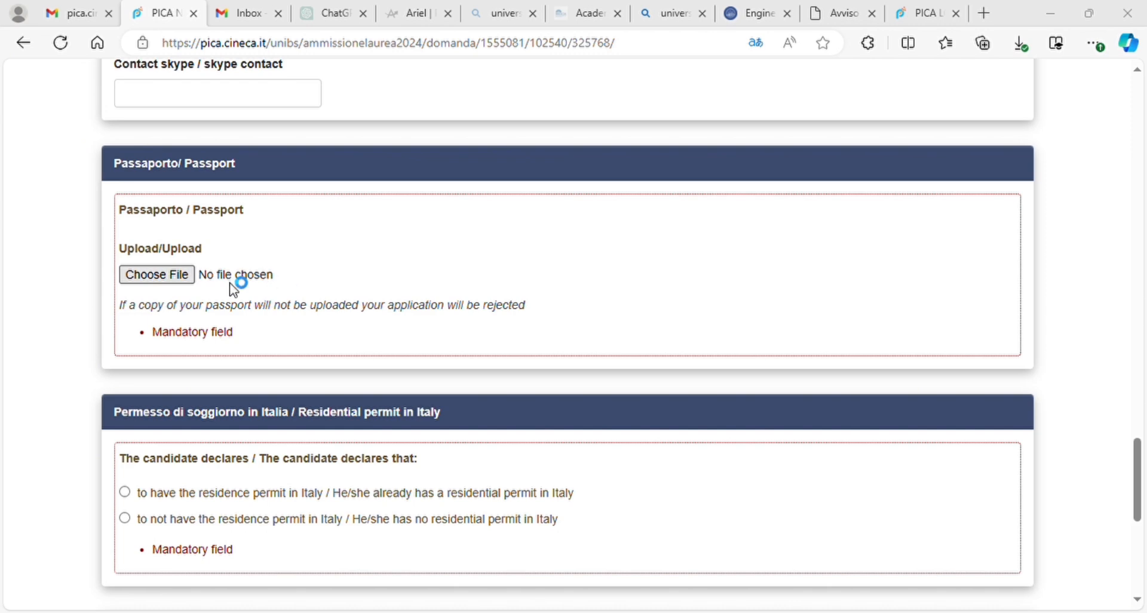
left_click(411, 378)
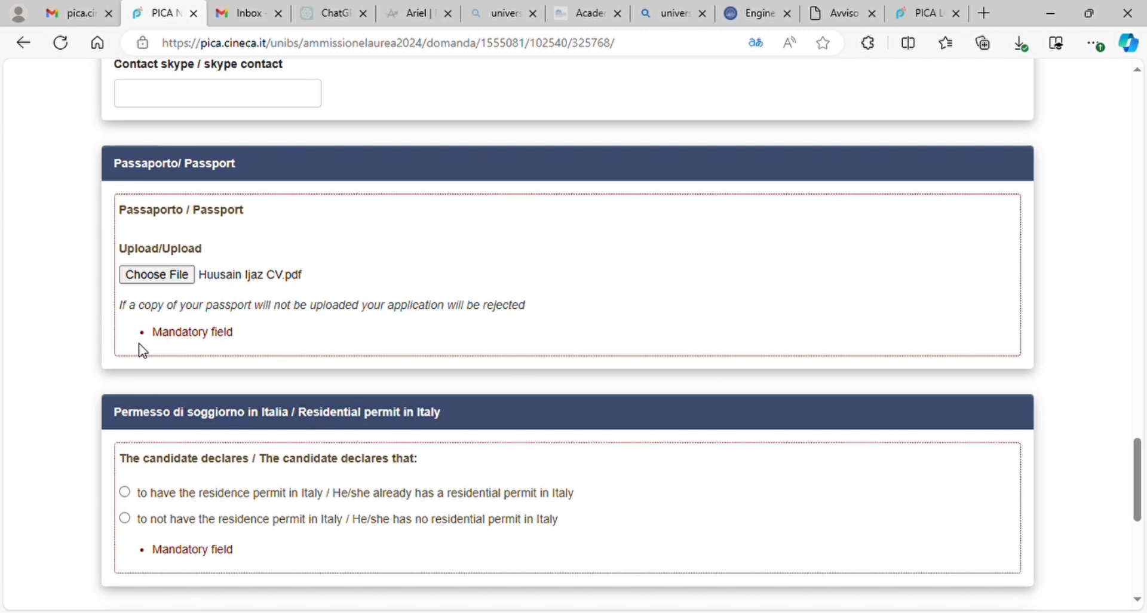
Step: Declare no Italian residence permit and no current Italian university enrolment
scroll(143, 351, "down", 4)
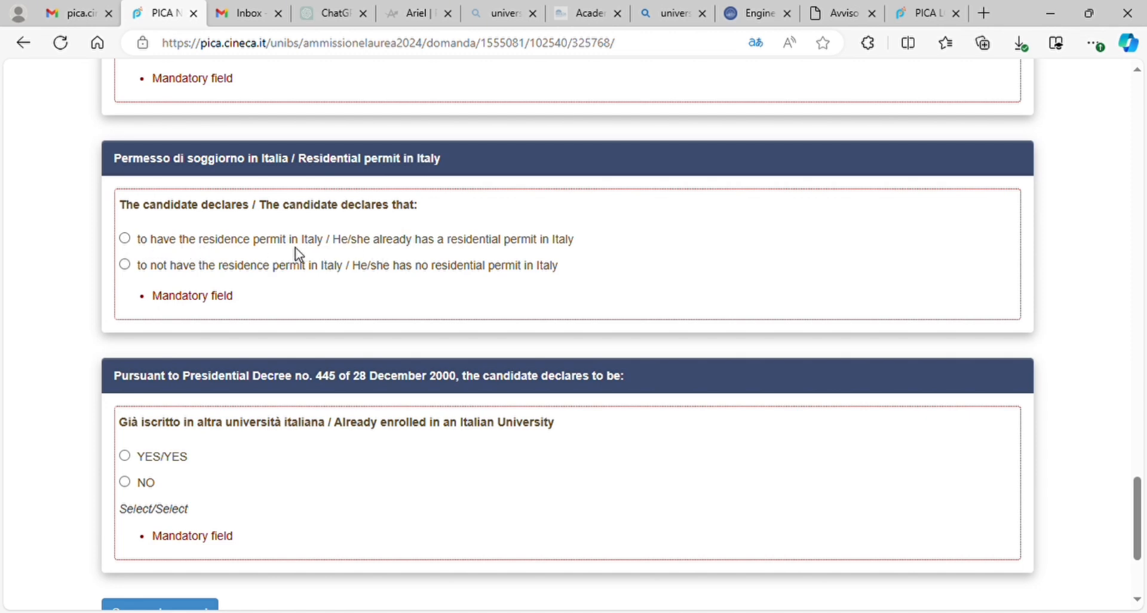
left_click(125, 265)
scroll(451, 282, "down", 3)
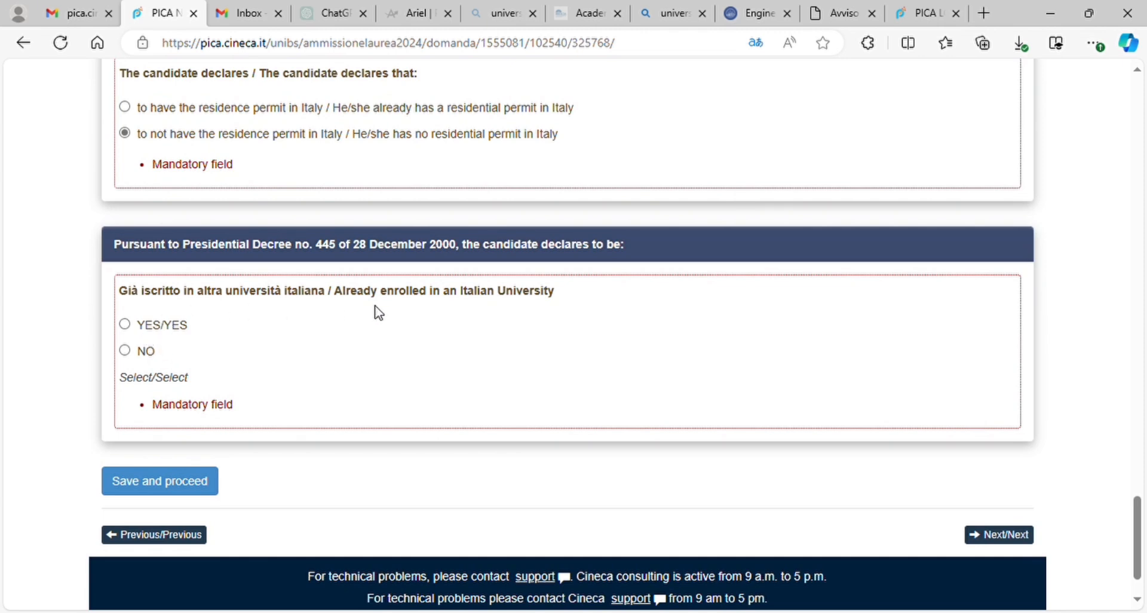
left_click(125, 350)
Step: Save the personal data page, then translate the returned page into English
left_click(150, 485)
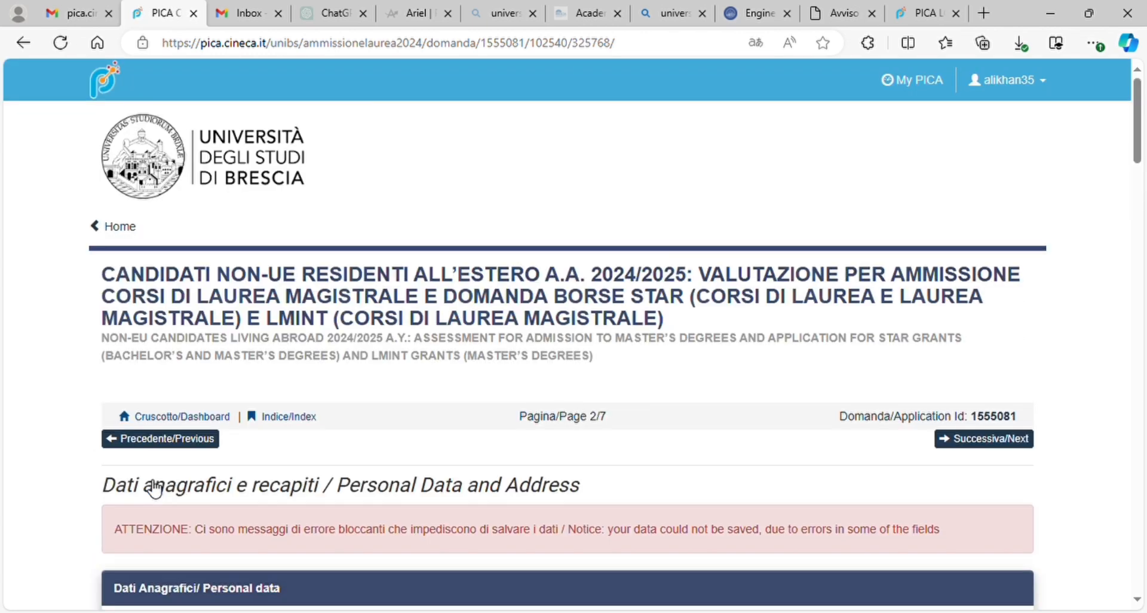
scroll(154, 488, "down", 4)
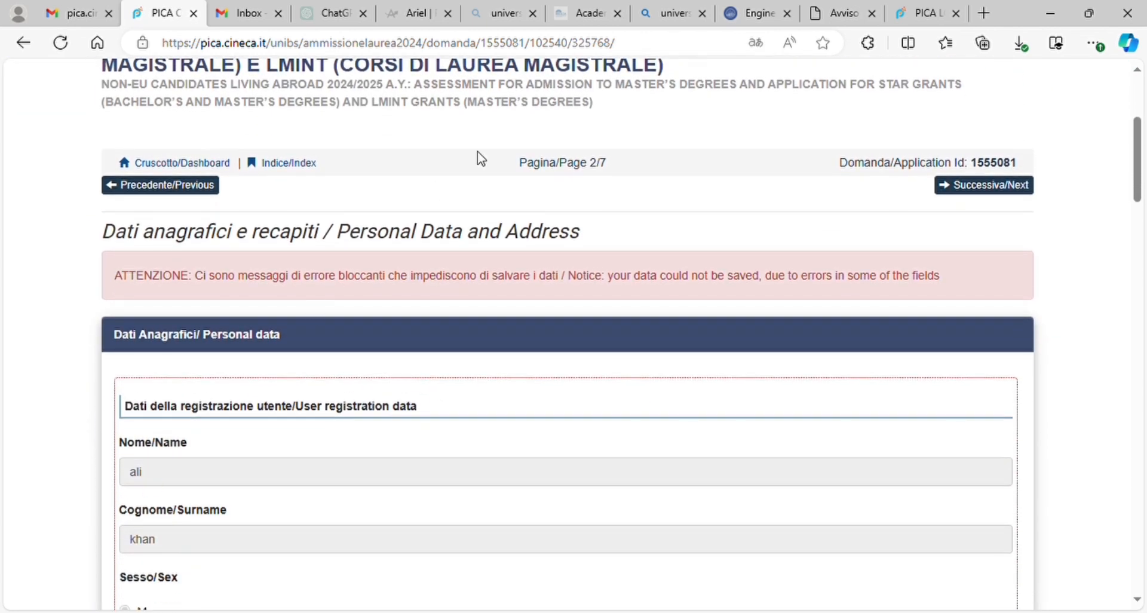
left_click(755, 44)
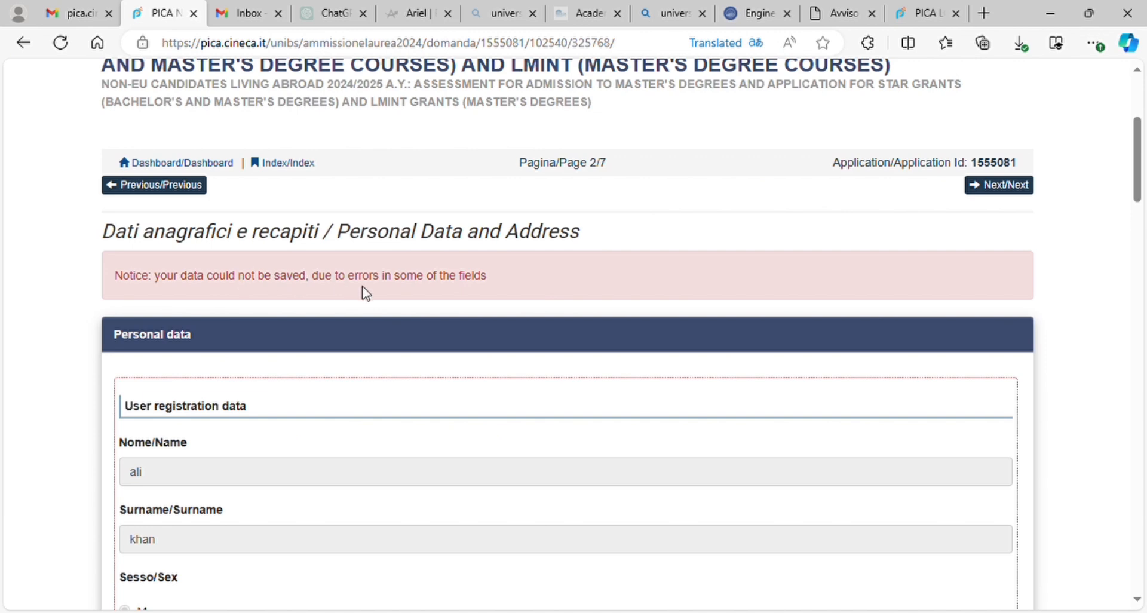
Step: Go down to the required Mobile number field and start filling it in
scroll(629, 314, "down", 5)
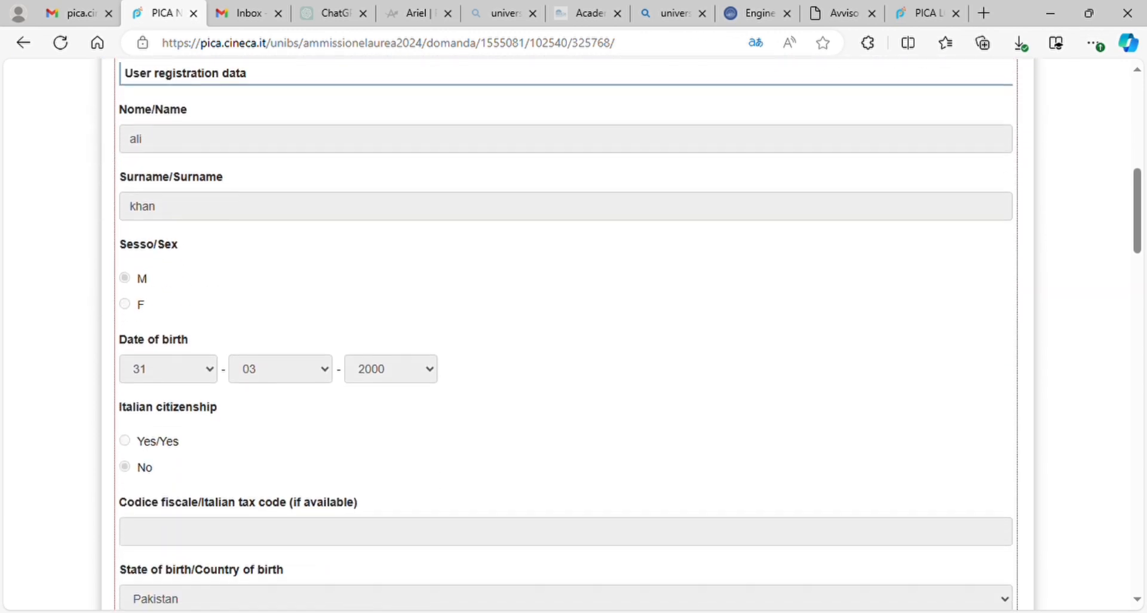
scroll(568, 335, "down", 6)
scroll(567, 334, "down", 1)
scroll(568, 334, "down", 3)
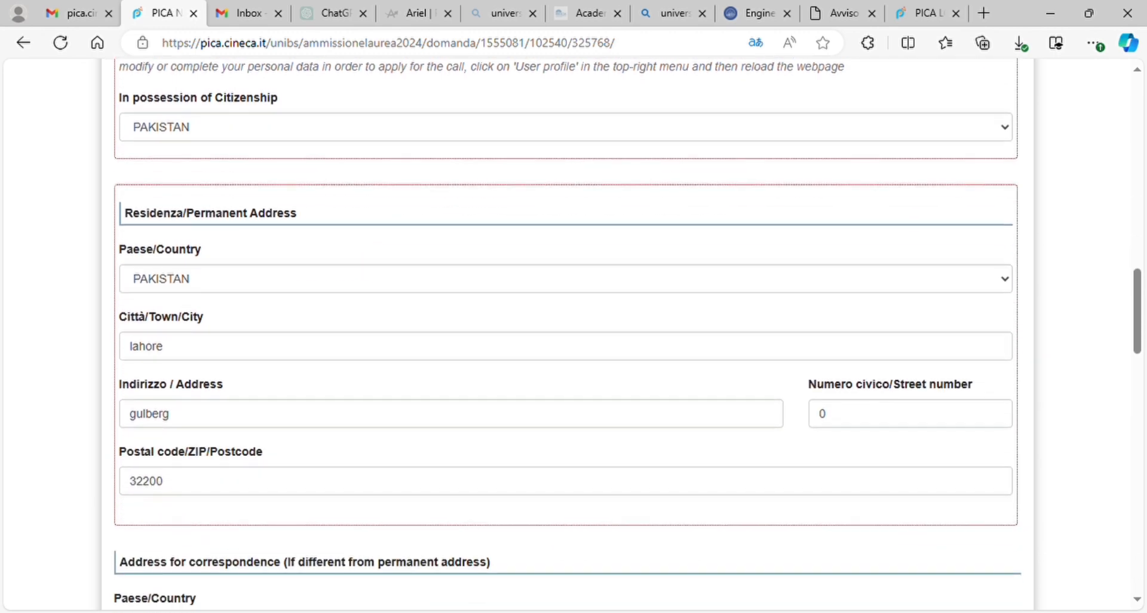
scroll(567, 335, "down", 2)
scroll(567, 334, "down", 6)
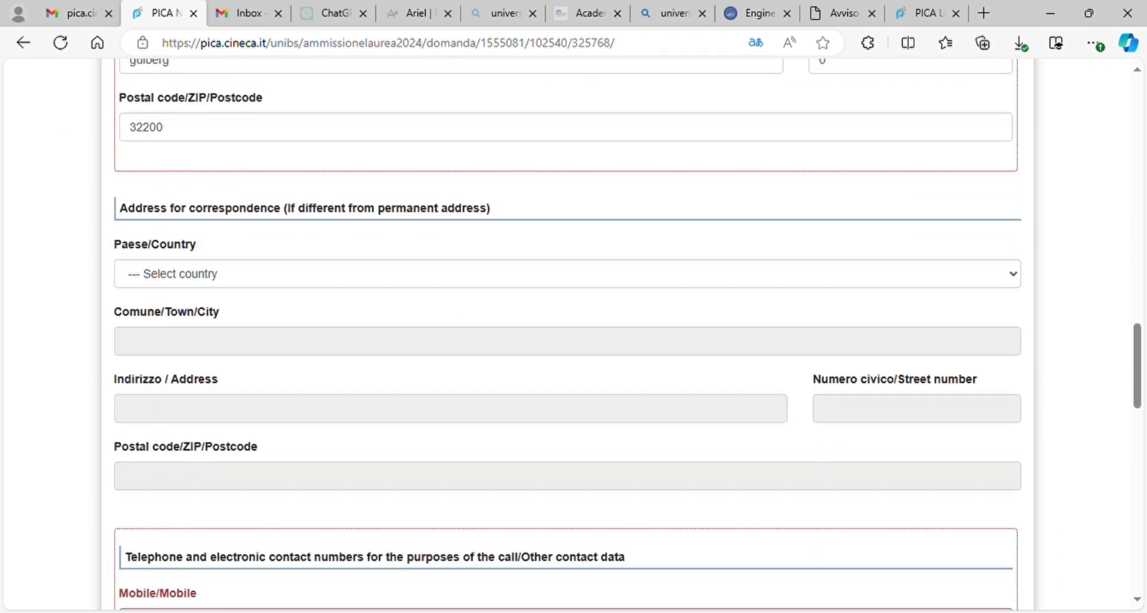
scroll(250, 305, "down", 3)
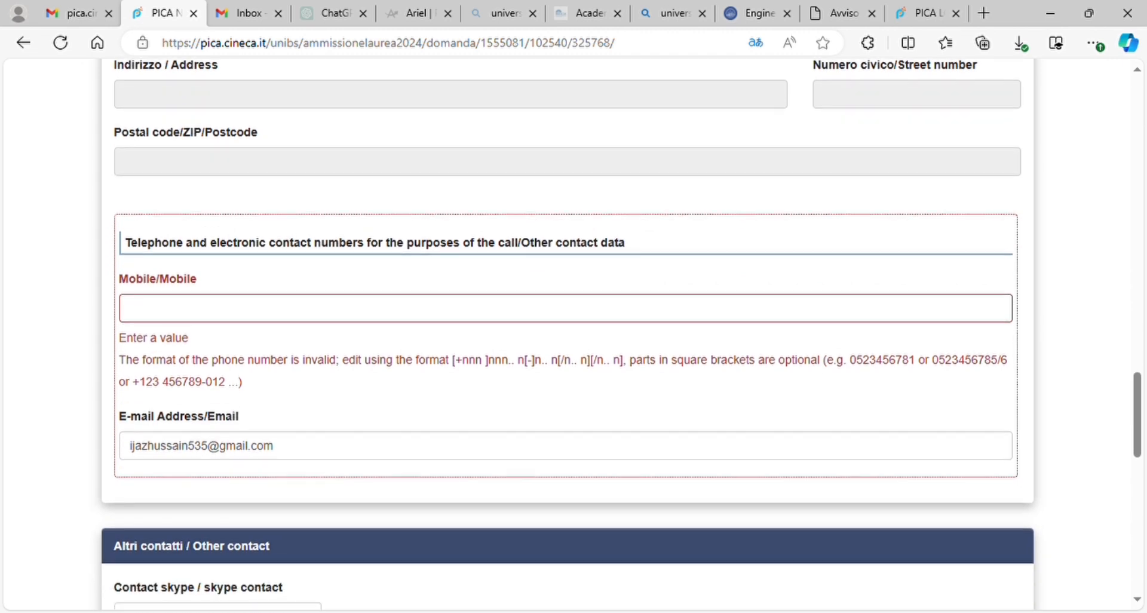
left_click(219, 305)
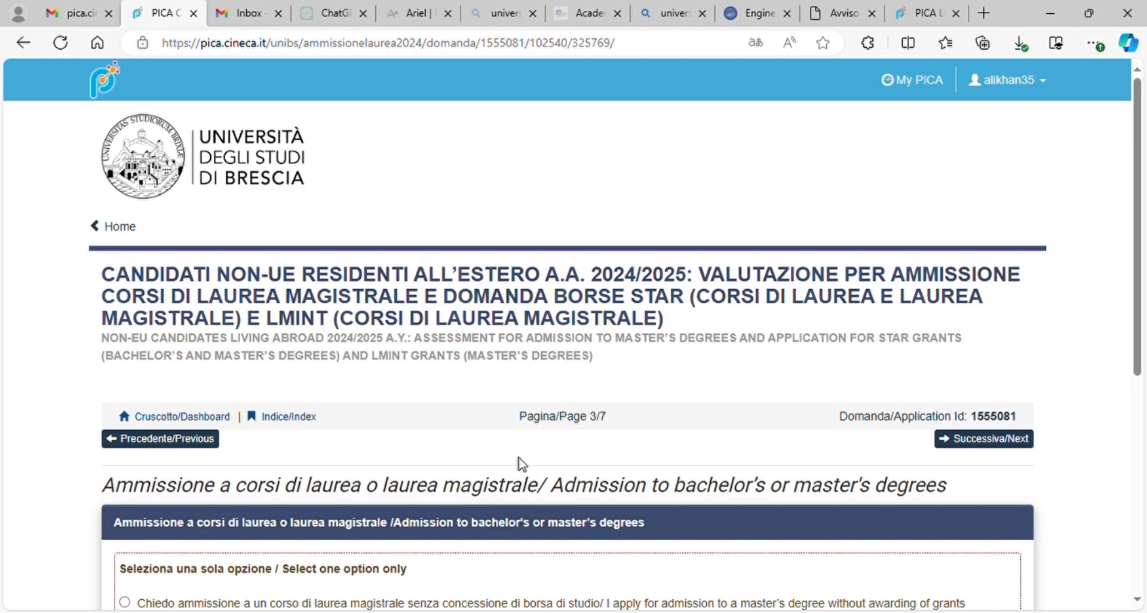
Step: Choose the English-taught master's degree with LMINT grant option and save
scroll(522, 463, "down", 4)
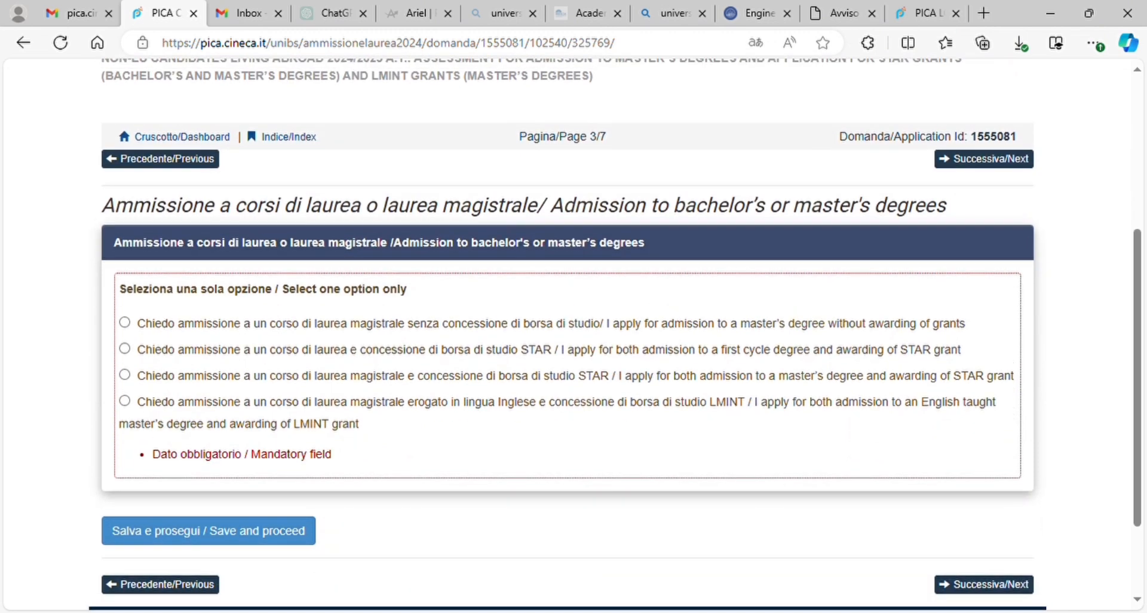
scroll(522, 463, "up", 1)
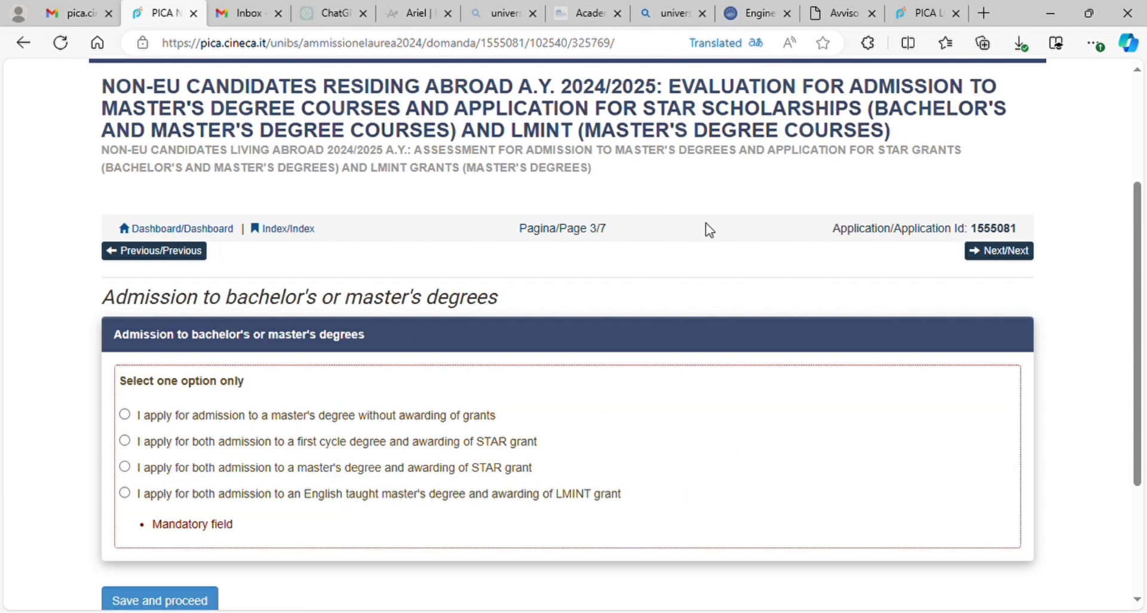
scroll(709, 230, "down", 3)
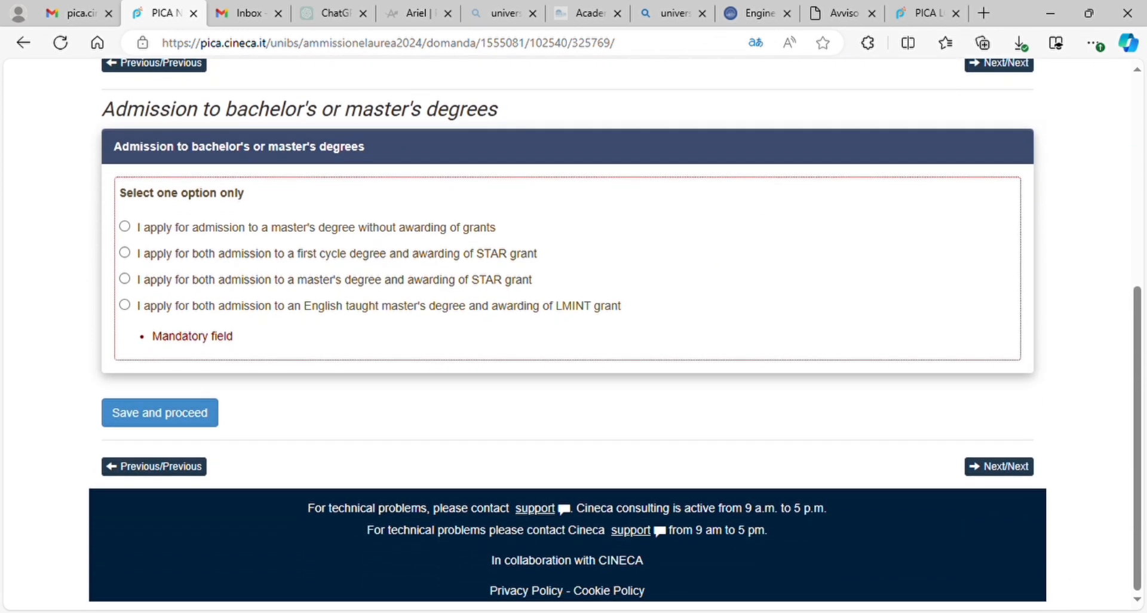
left_click(125, 304)
left_click(159, 413)
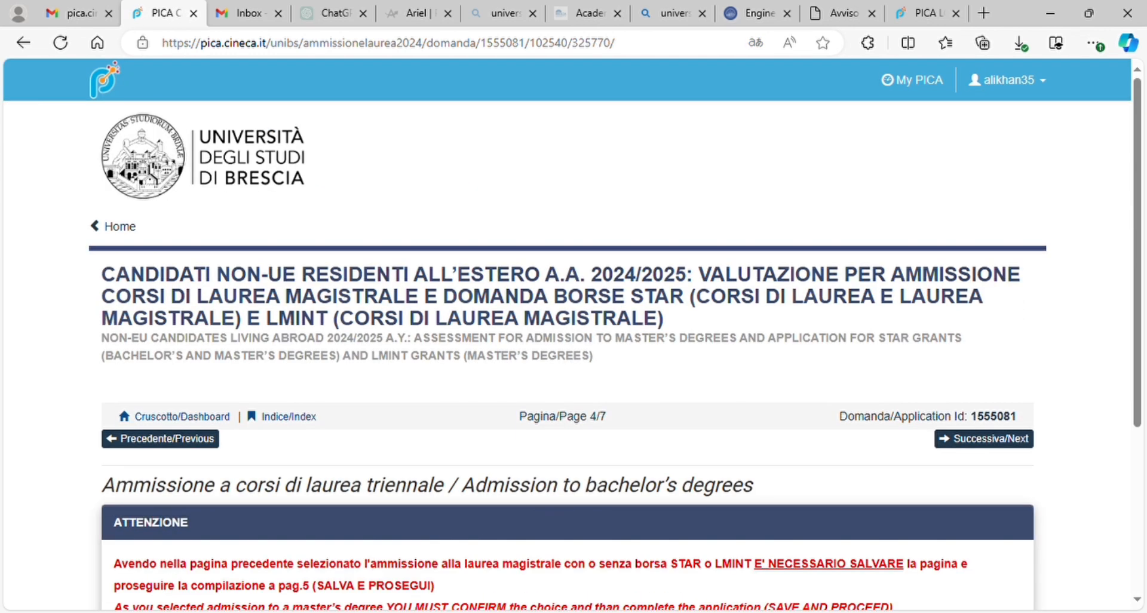
Step: Save page 4/7 to confirm the master's choice and open page 5/7
scroll(573, 334, "down", 4)
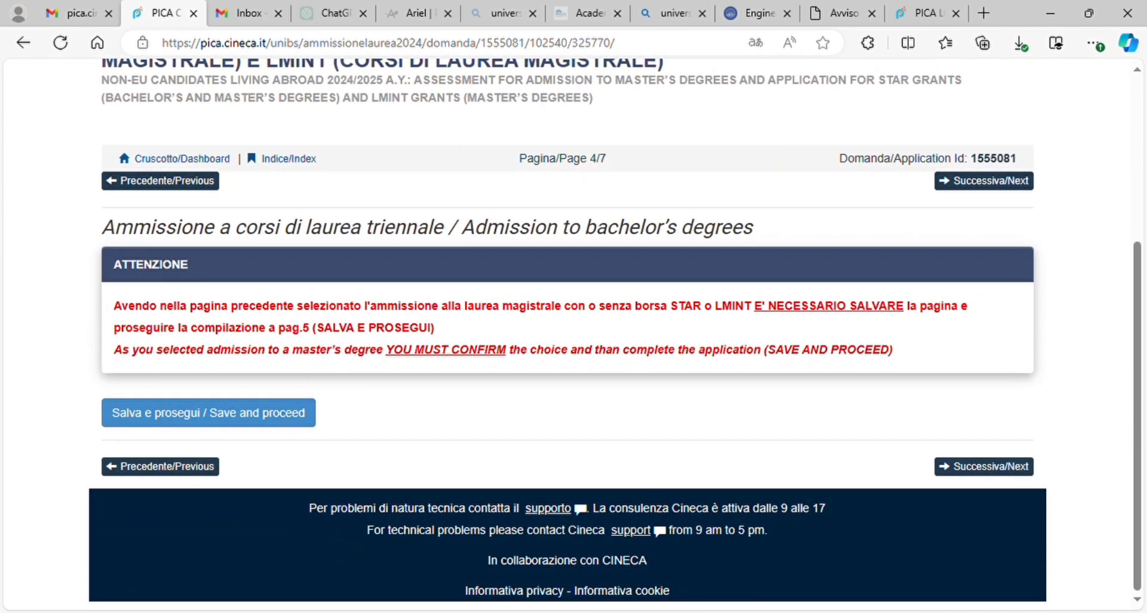
scroll(574, 334, "up", 2)
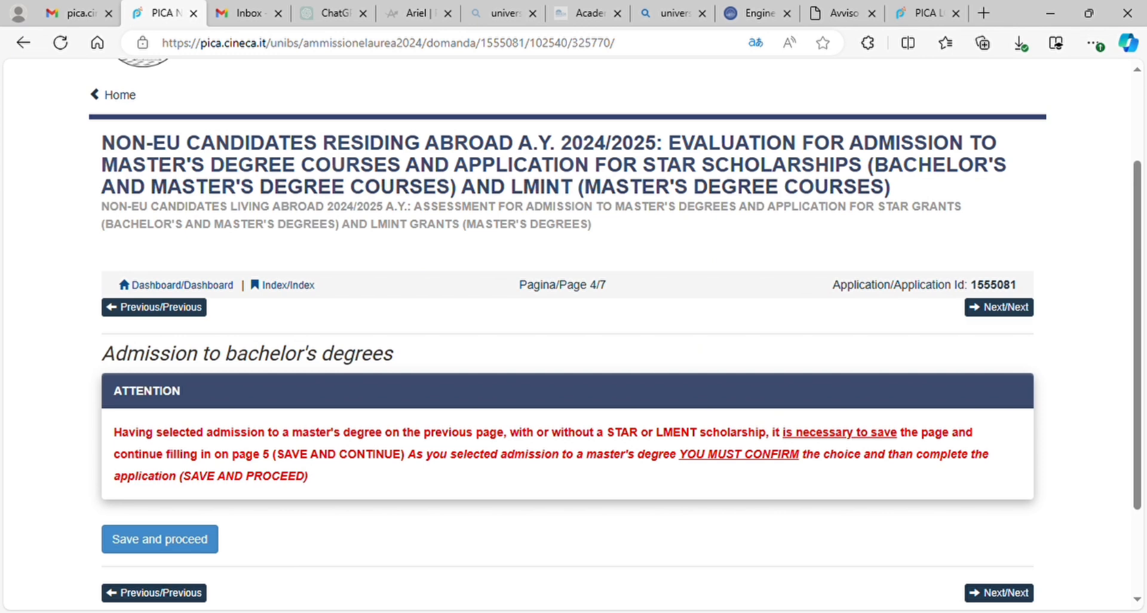
left_click(160, 539)
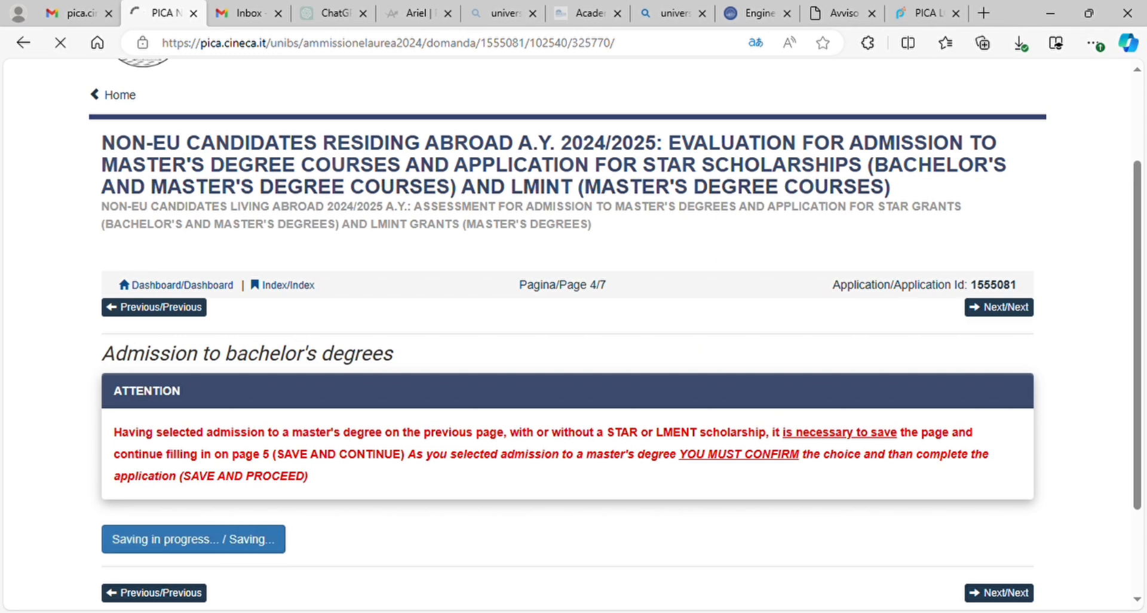
scroll(574, 335, "down", 5)
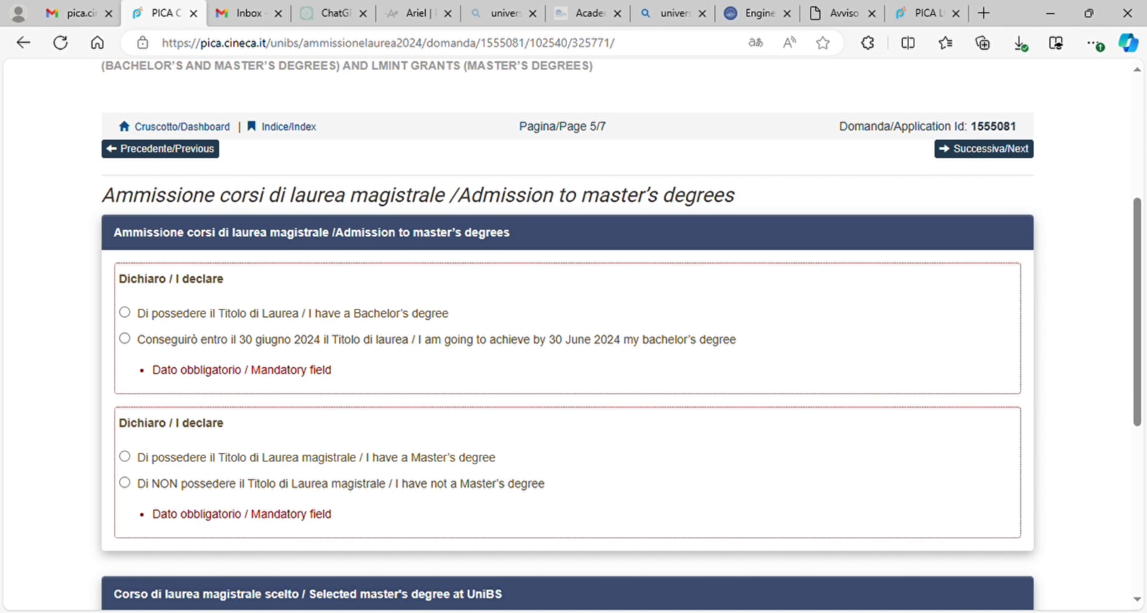
Step: Declare holding a Bachelor's degree but not a Master's degree
left_click(125, 312)
scroll(573, 335, "down", 2)
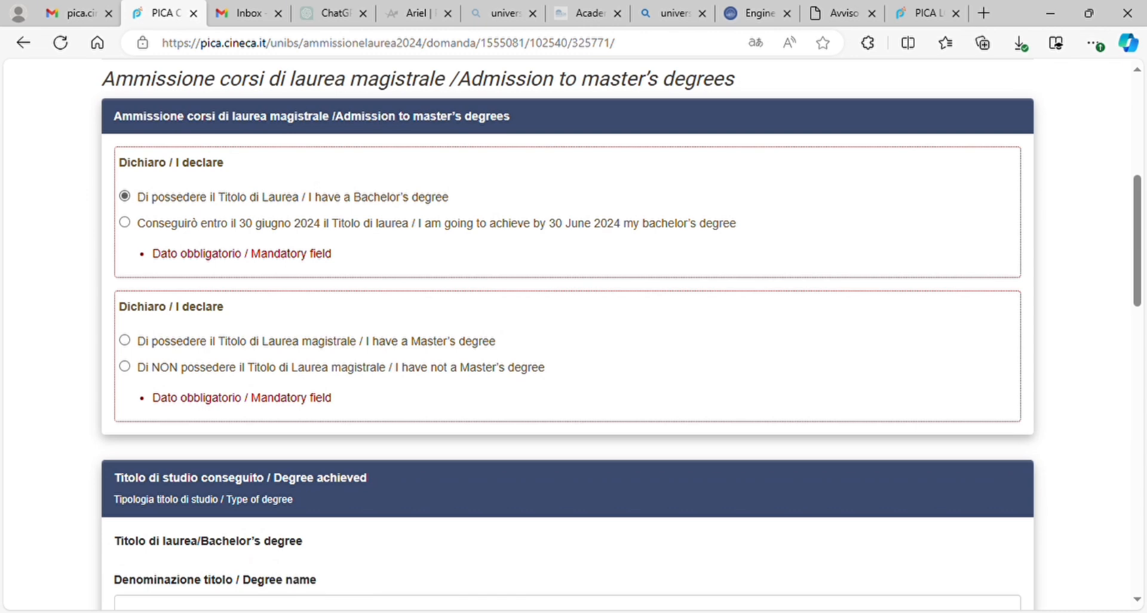
left_click(125, 366)
scroll(574, 335, "down", 2)
scroll(573, 334, "down", 2)
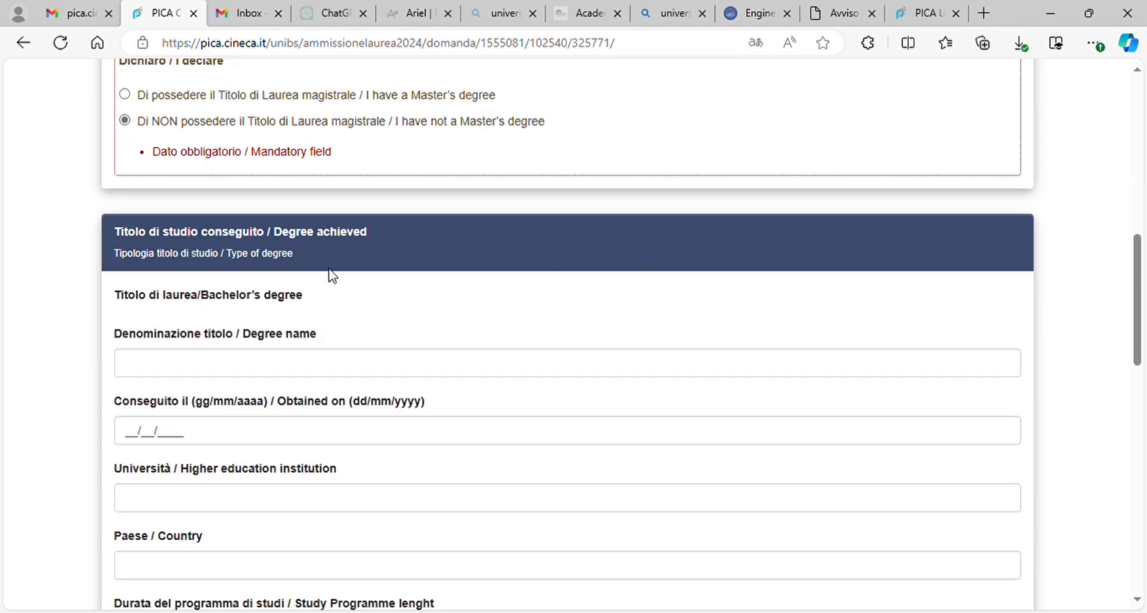
Step: Enter degree name Biotechnology and obtained-on date 30/01/2024
left_click(183, 365)
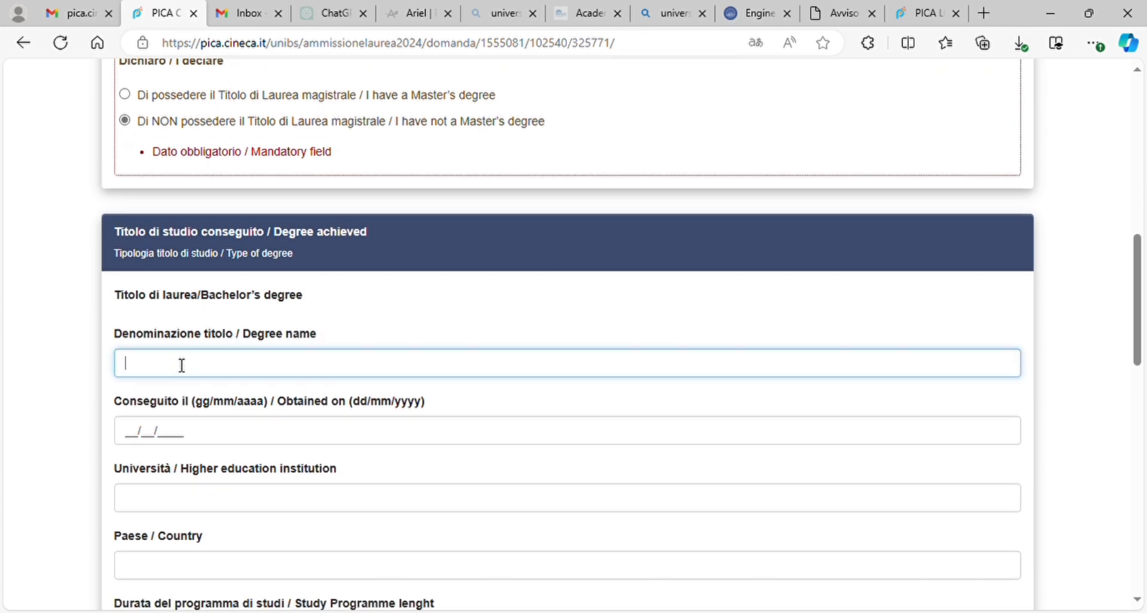
type("Biotechnology")
left_click(139, 442)
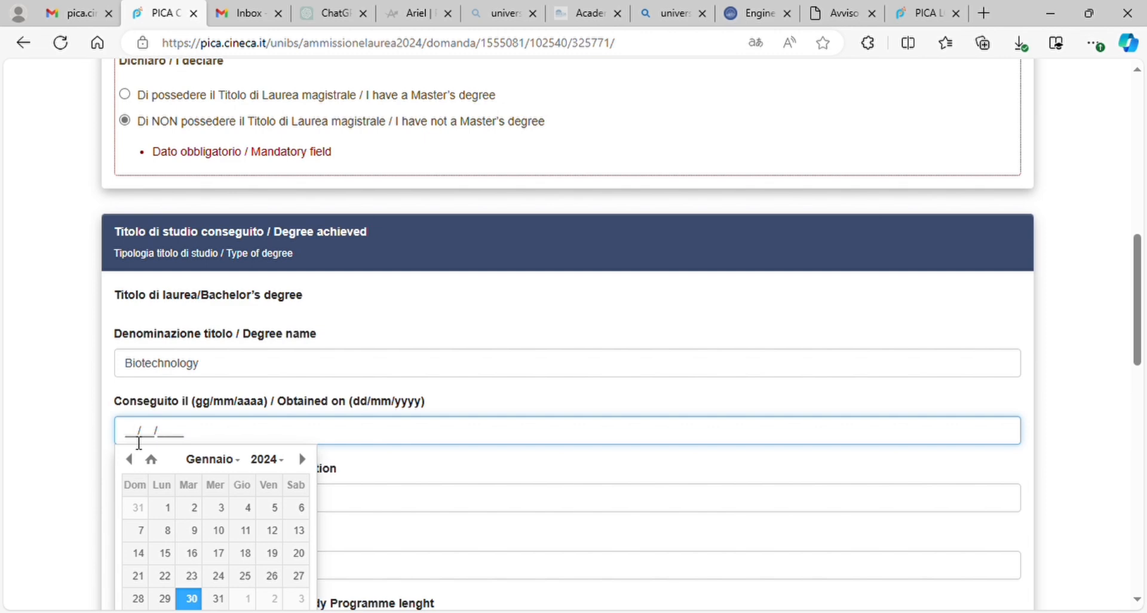
type("3")
key("BackSpace")
type("30/01/2023")
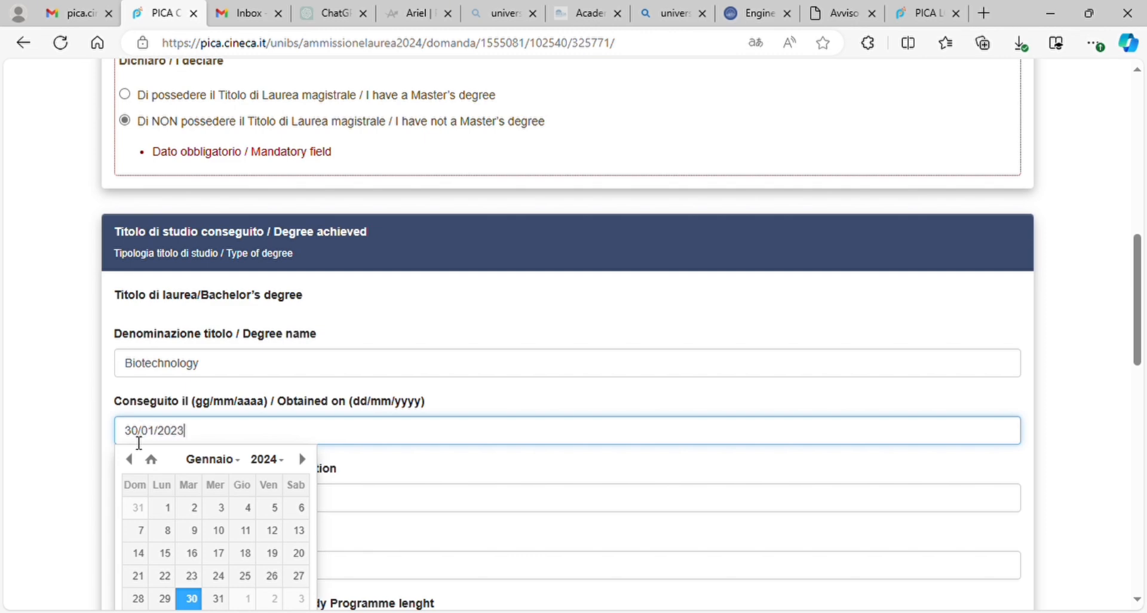
key("BackSpace")
key("BackSpace")
type("24")
key("Return")
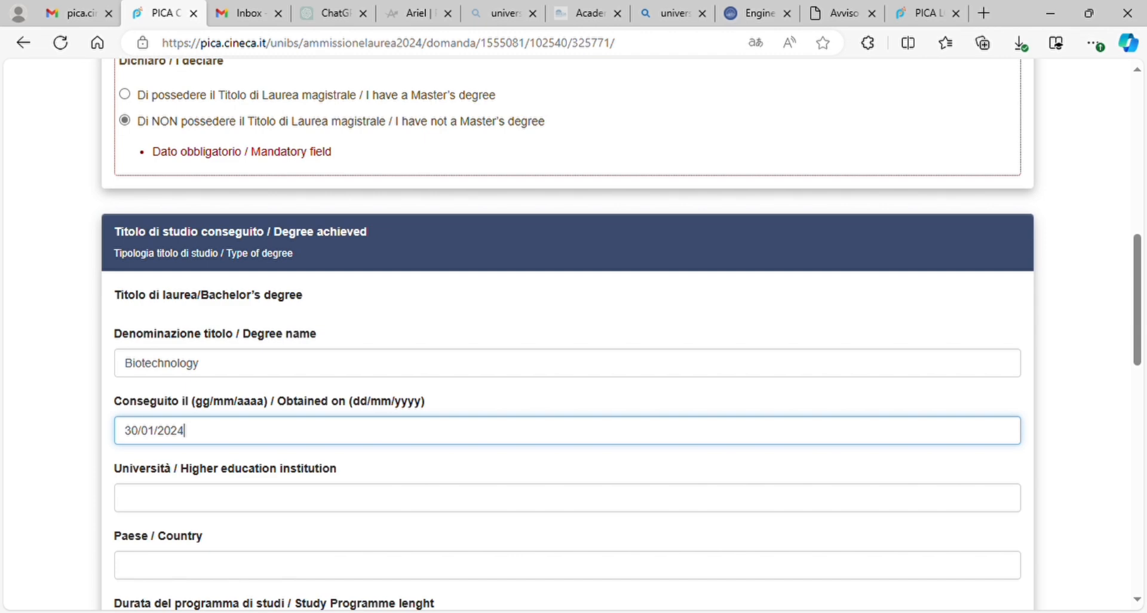
Step: Enter university GCU lahore and country Pakistan for the bachelor's degree
key("Tab")
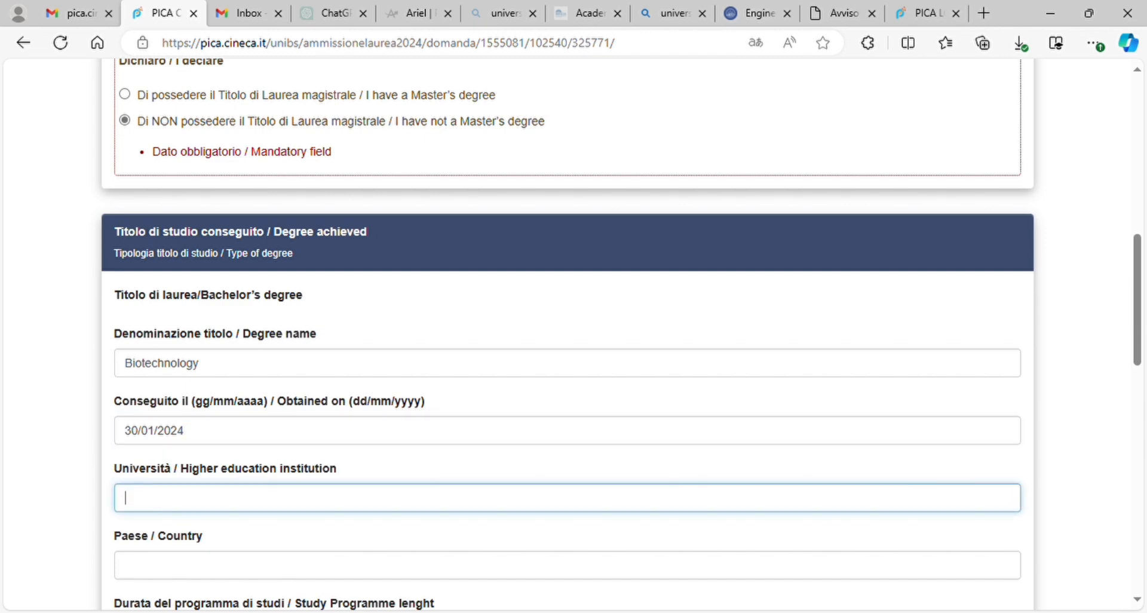
type("GCU lahore")
scroll(568, 334, "down", 3)
key("Tab")
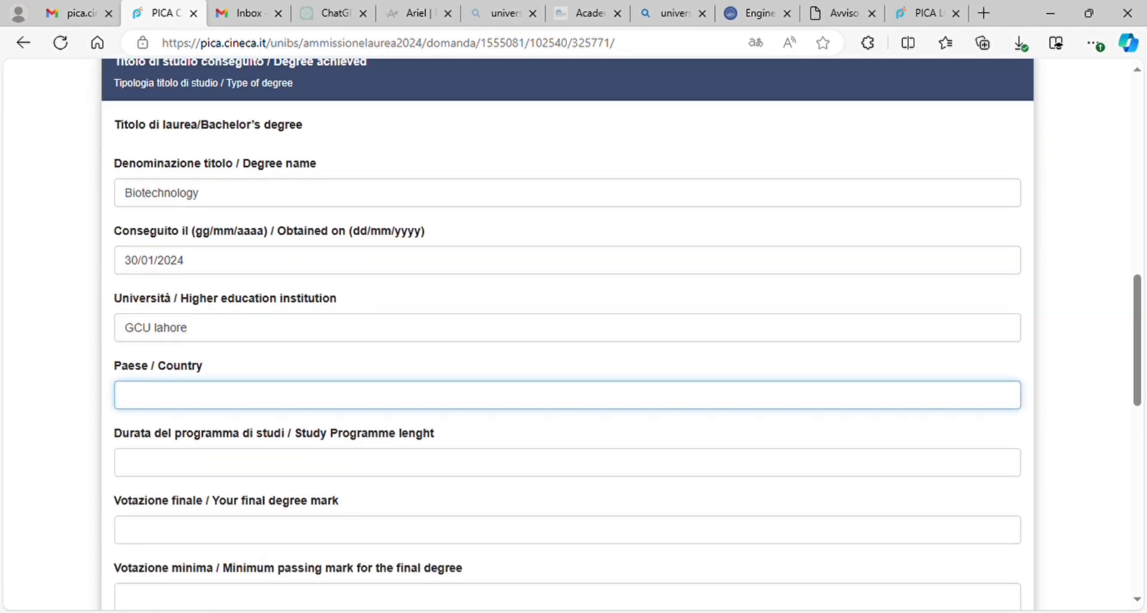
type("Pakistan")
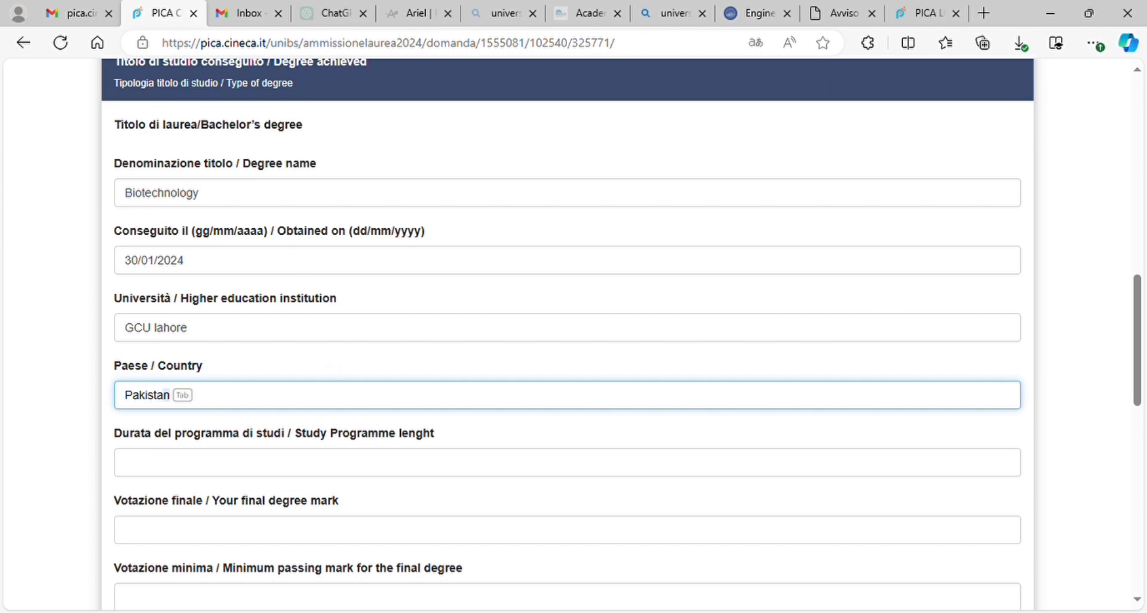
key("Tab")
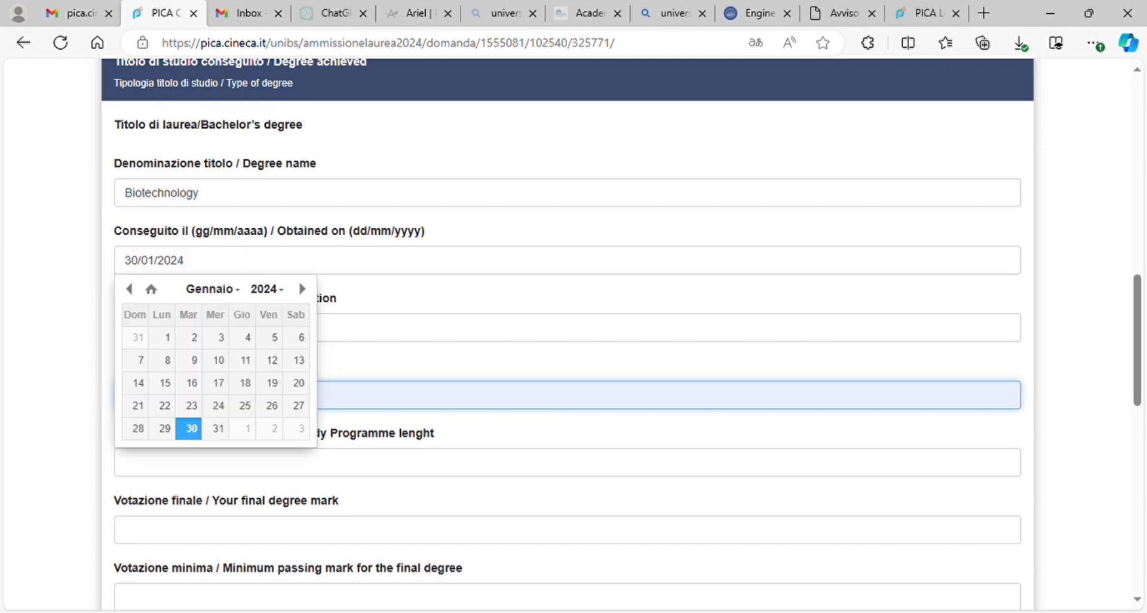
Step: Enter programme length 4, final mark 3.6, minimum passing mark 2 and maximum 4
key("Tab")
scroll(567, 335, "down", 2)
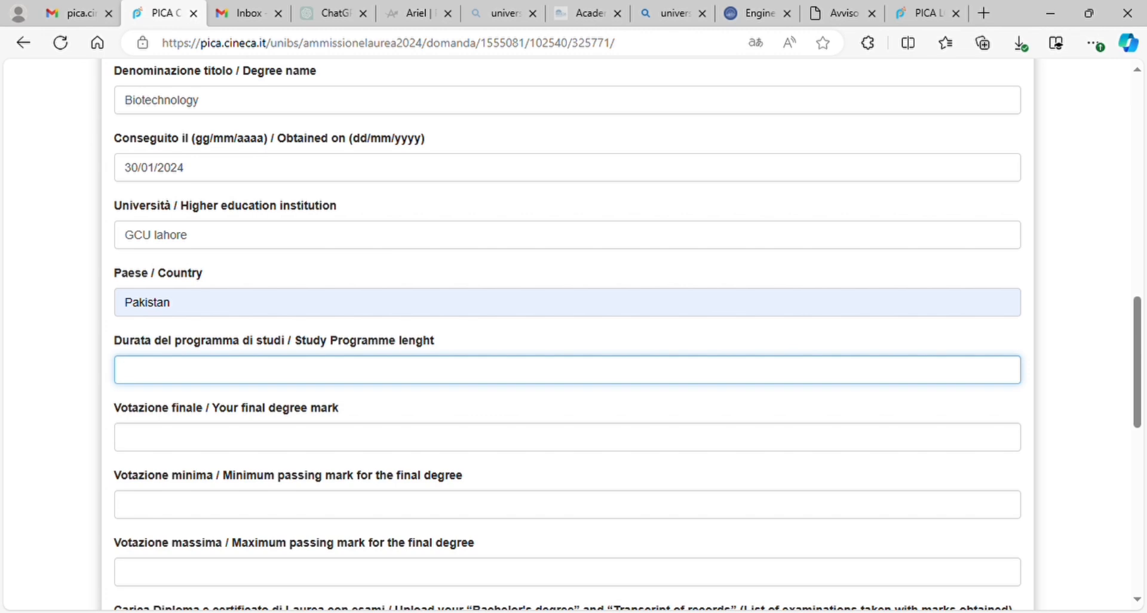
type("4")
scroll(573, 335, "down", 2)
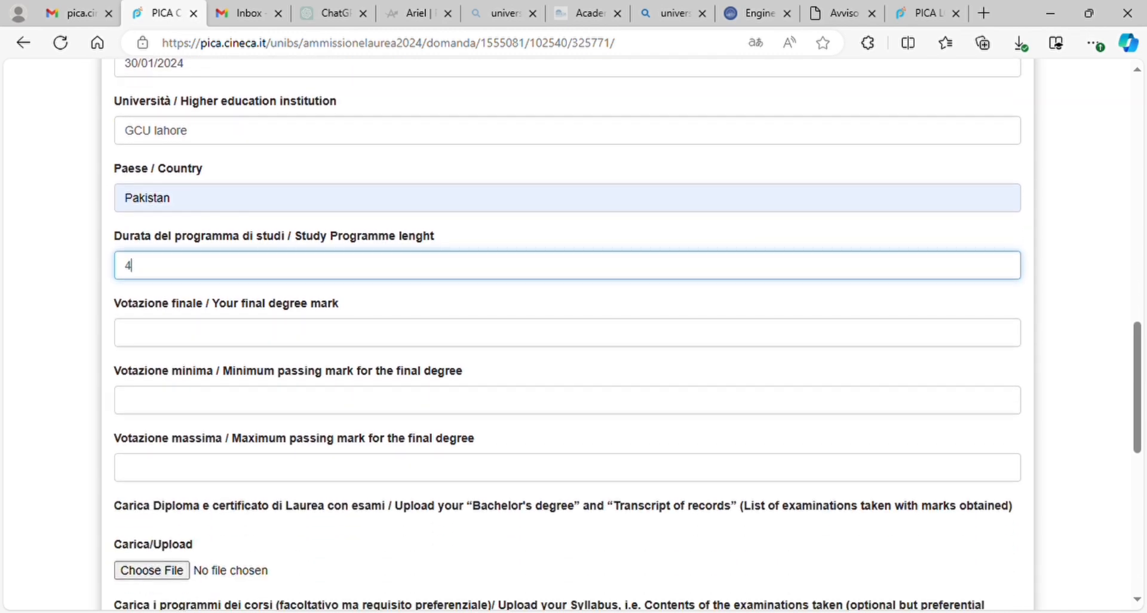
left_click(568, 333)
type("3.6")
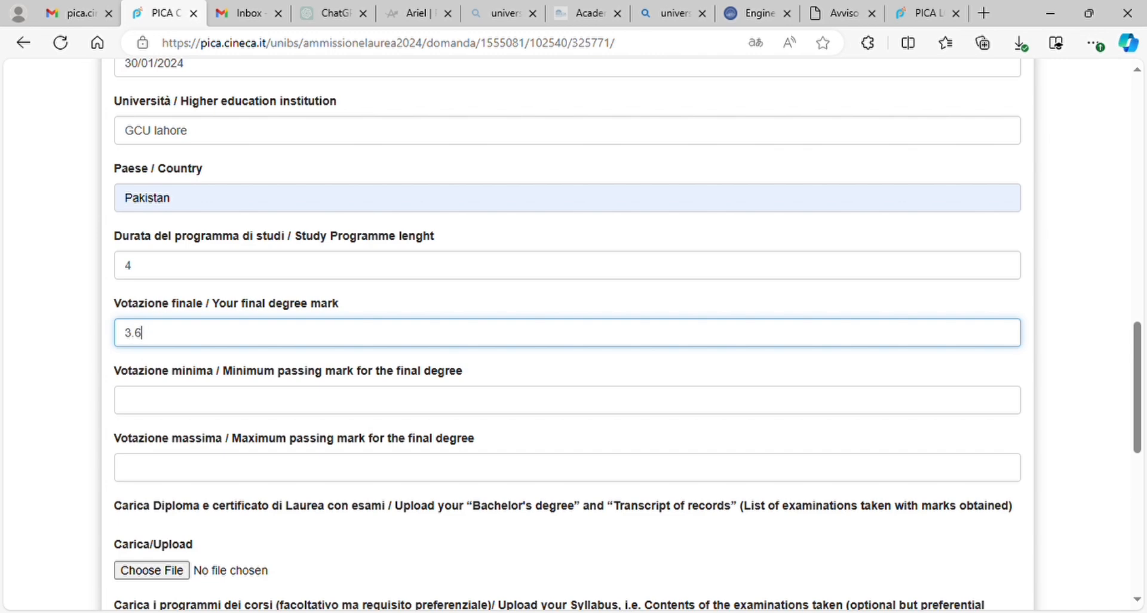
left_click(299, 399)
type("2")
scroll(566, 339, "down", 2)
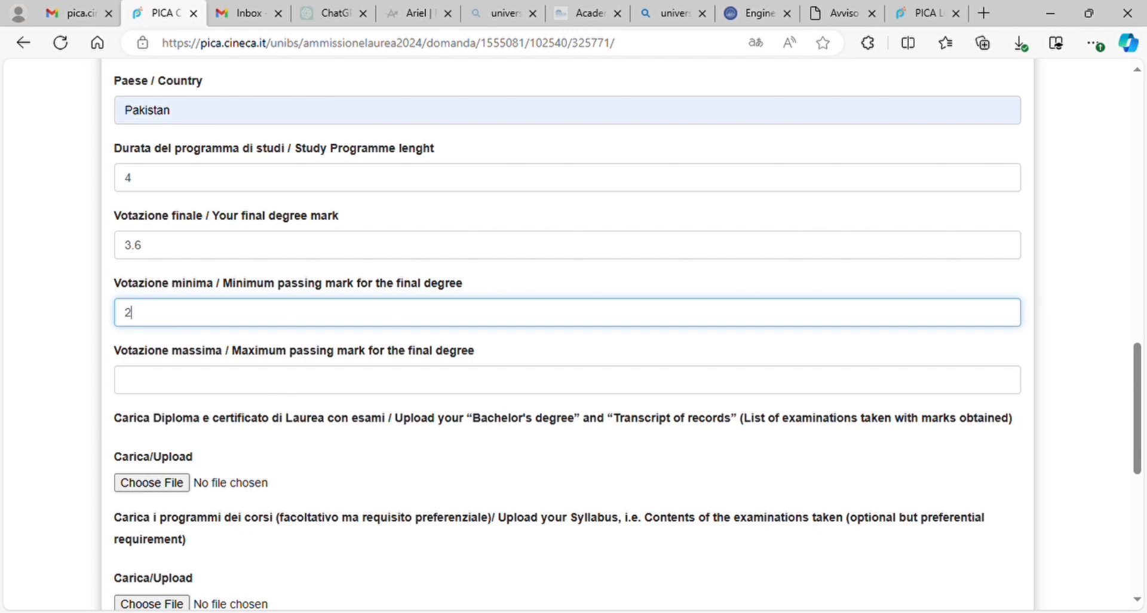
left_click(126, 380)
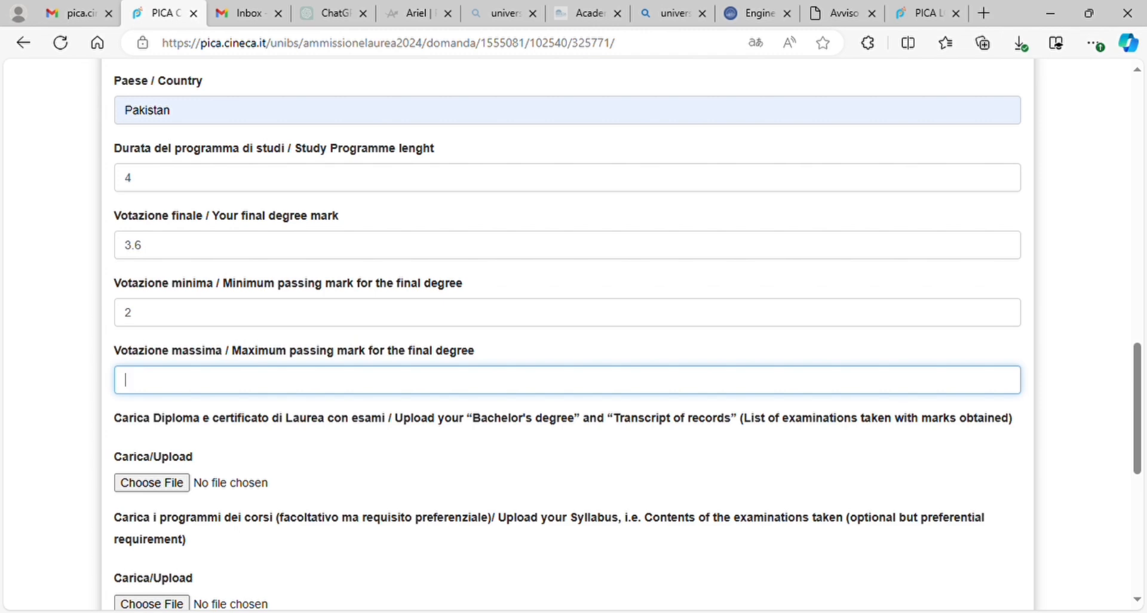
type("4")
Step: Choose English as the language of the master's degree of interest
scroll(567, 335, "down", 4)
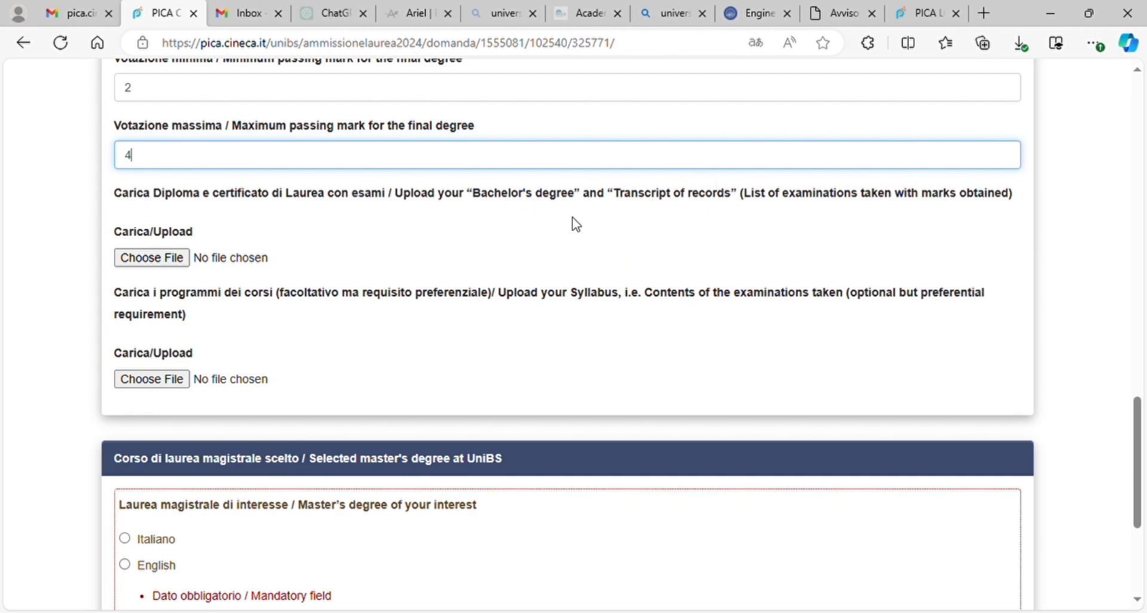
scroll(575, 224, "down", 4)
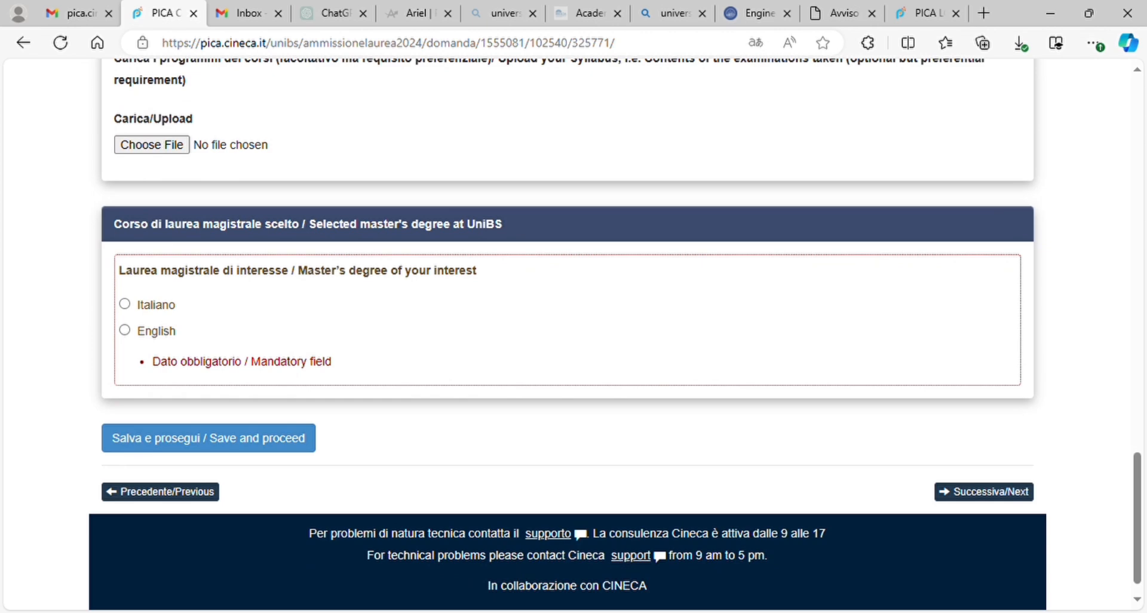
left_click(125, 330)
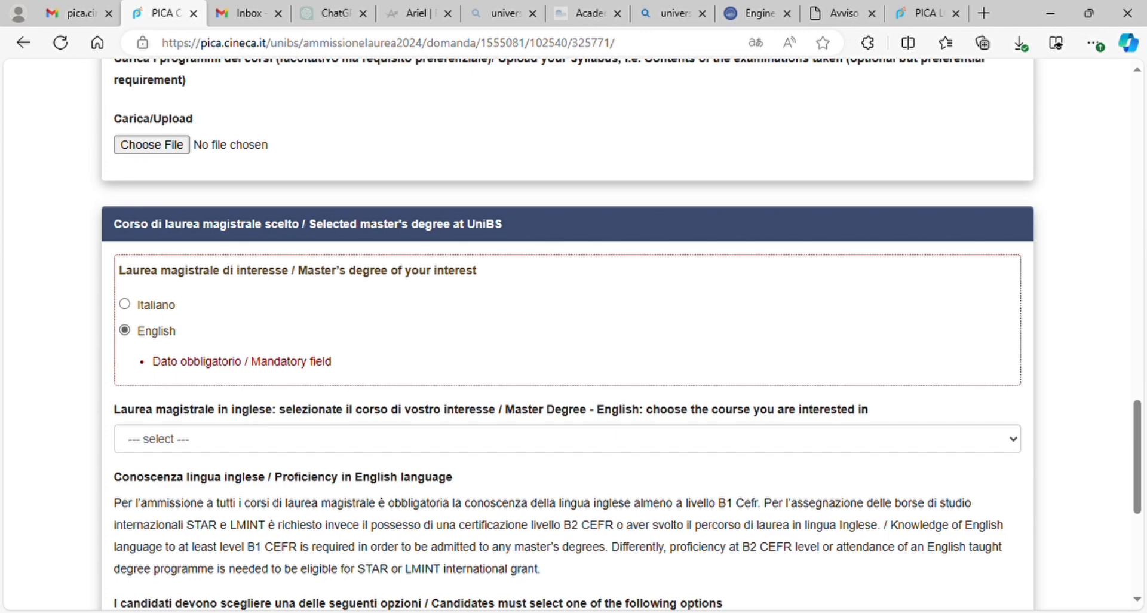
scroll(568, 335, "down", 2)
Step: Select CIVIL AND ENVIRONMENTAL ENGINEERING as the English-taught master's course
left_click(567, 316)
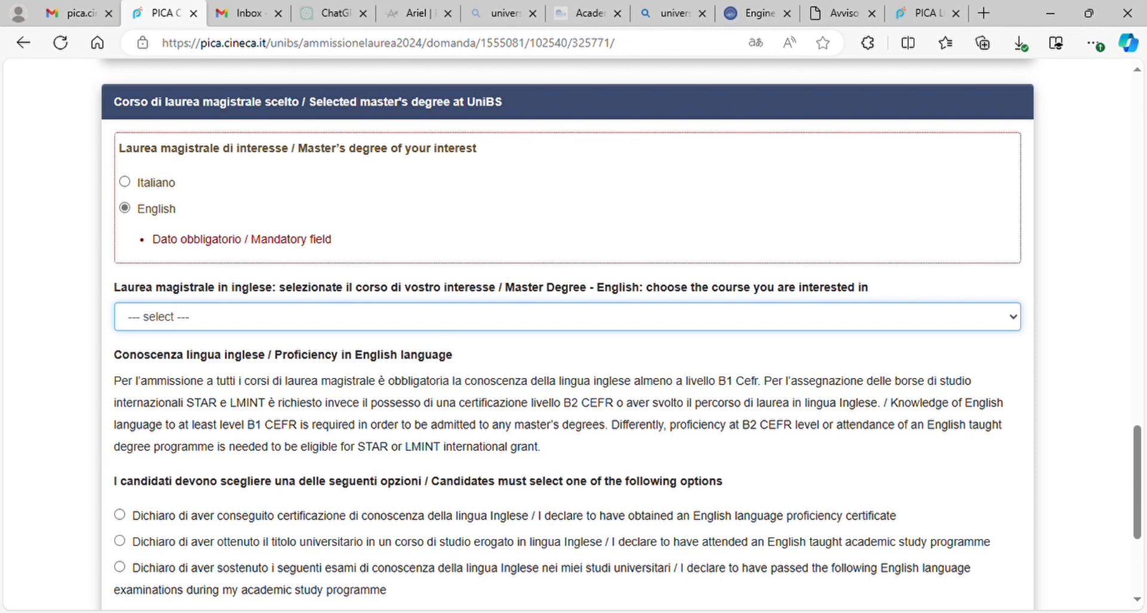
left_click(295, 413)
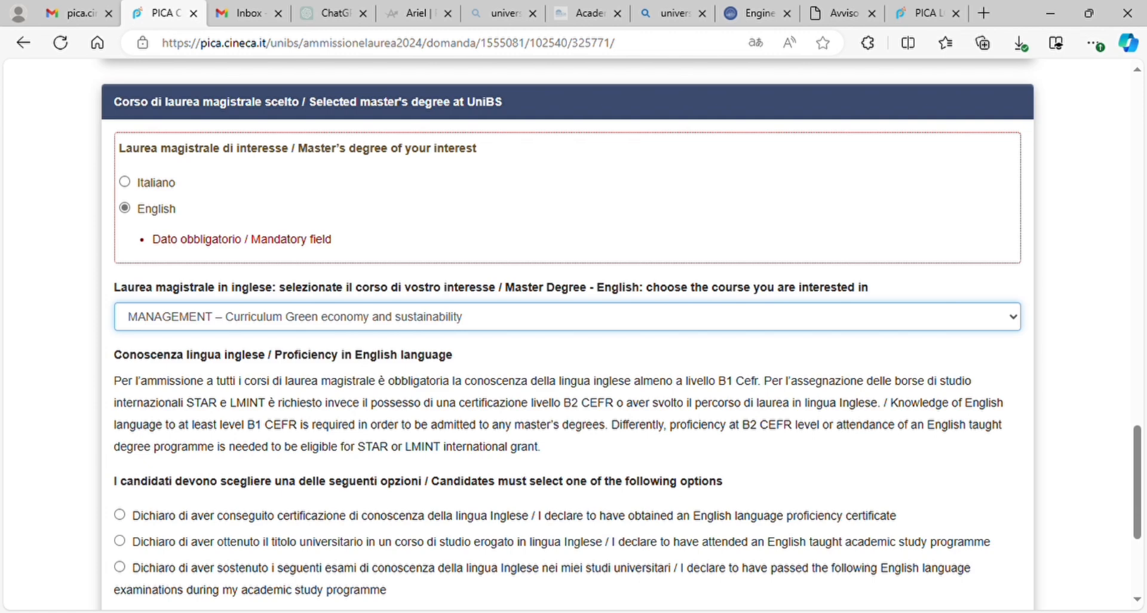
left_click(287, 427)
scroll(574, 335, "down", 4)
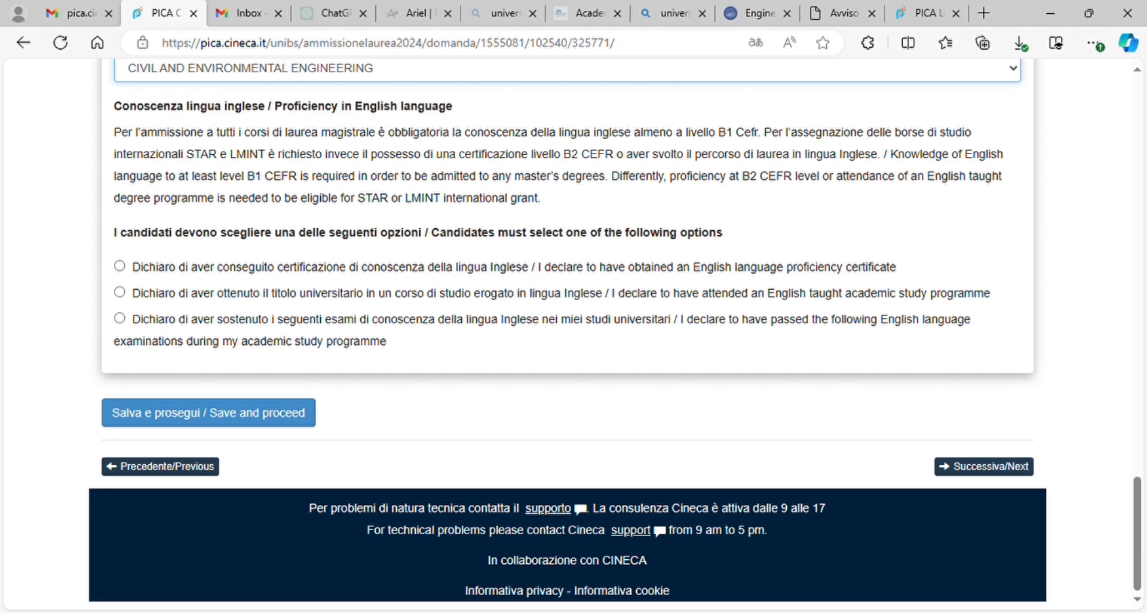
Step: Declare an English-taught previous degree programme named 'biotechnology' as English proficiency
left_click(120, 292)
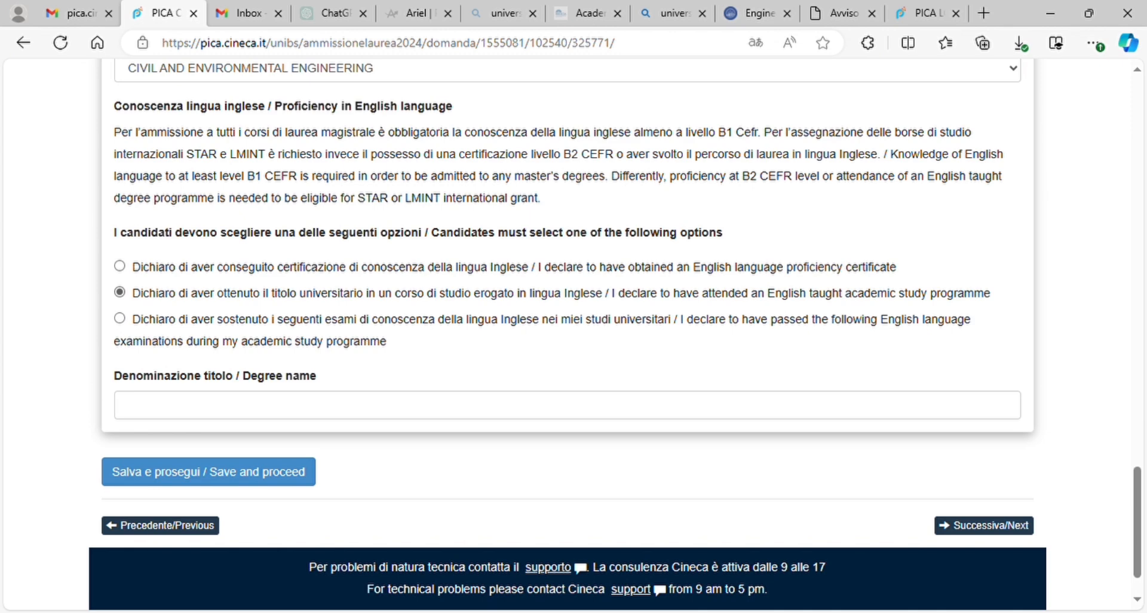
left_click(120, 266)
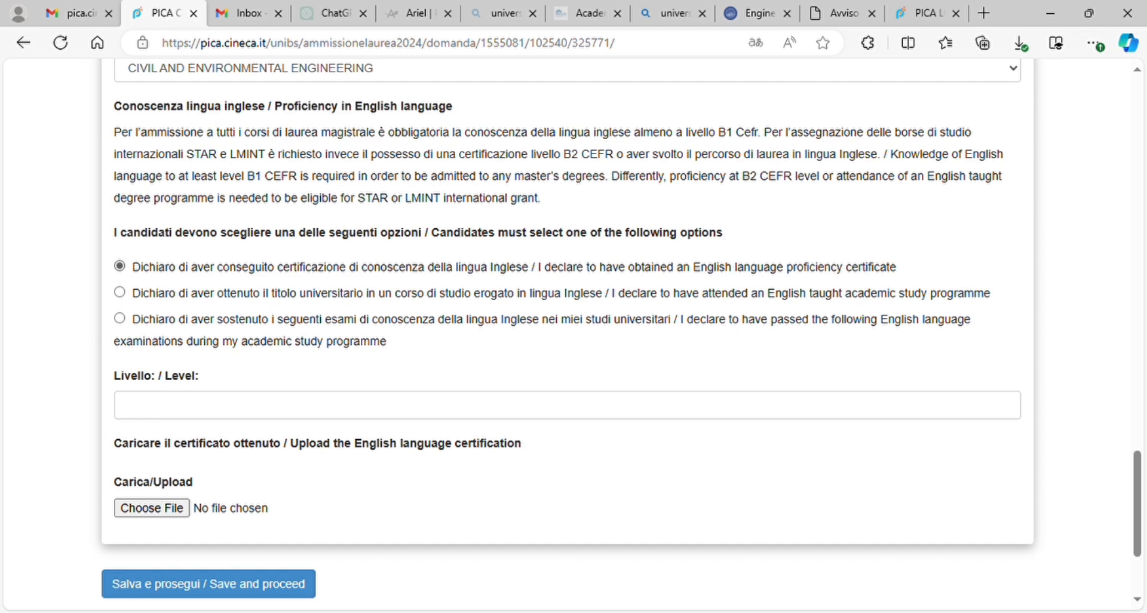
left_click(119, 292)
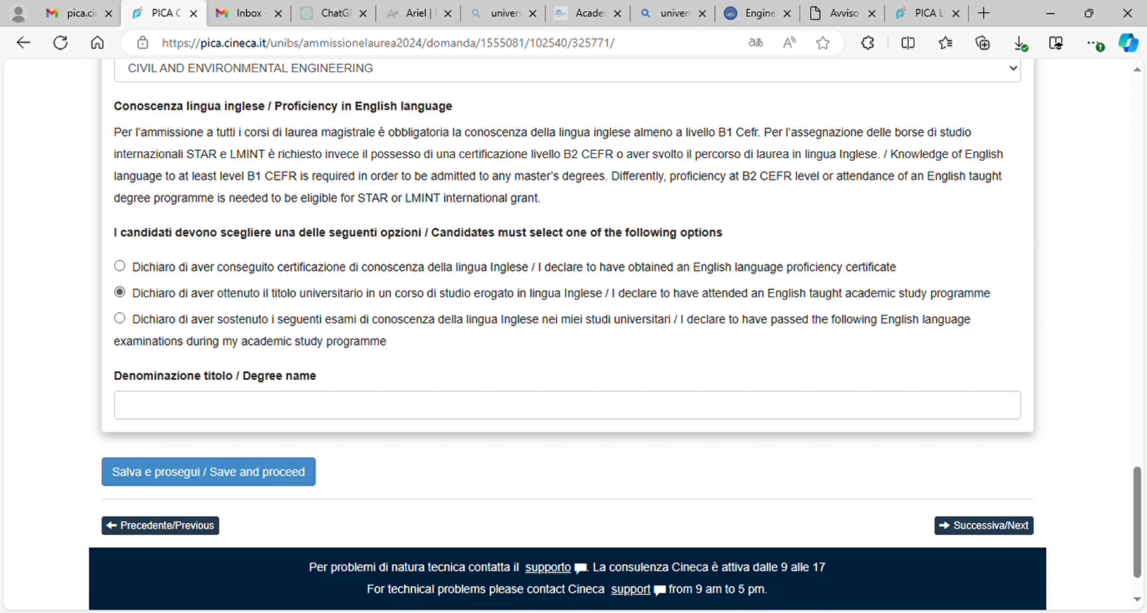
left_click(127, 405)
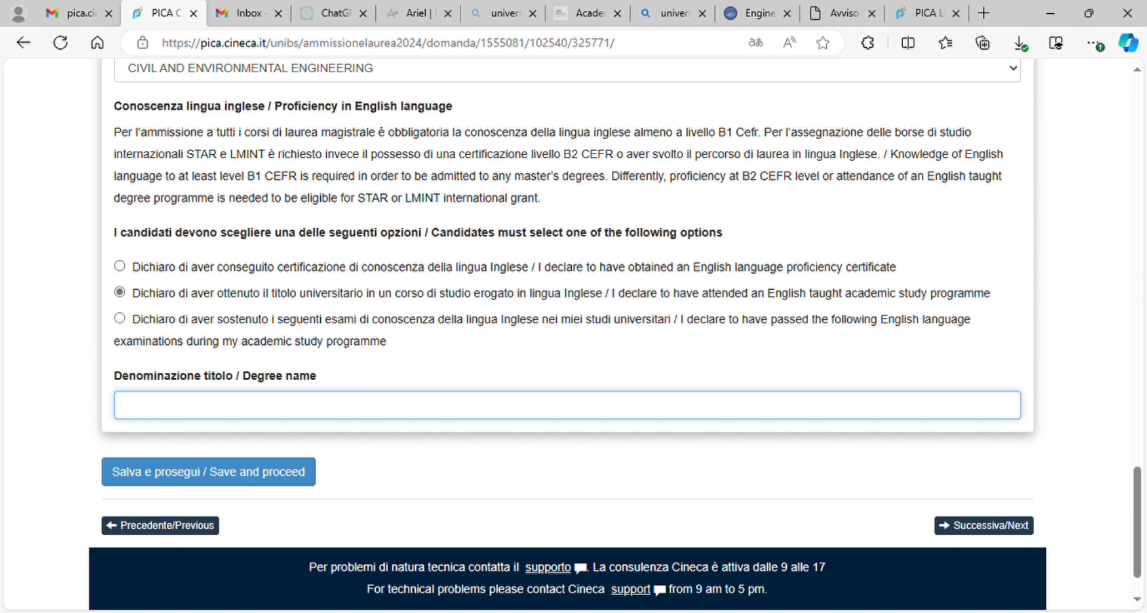
type("biotechnology")
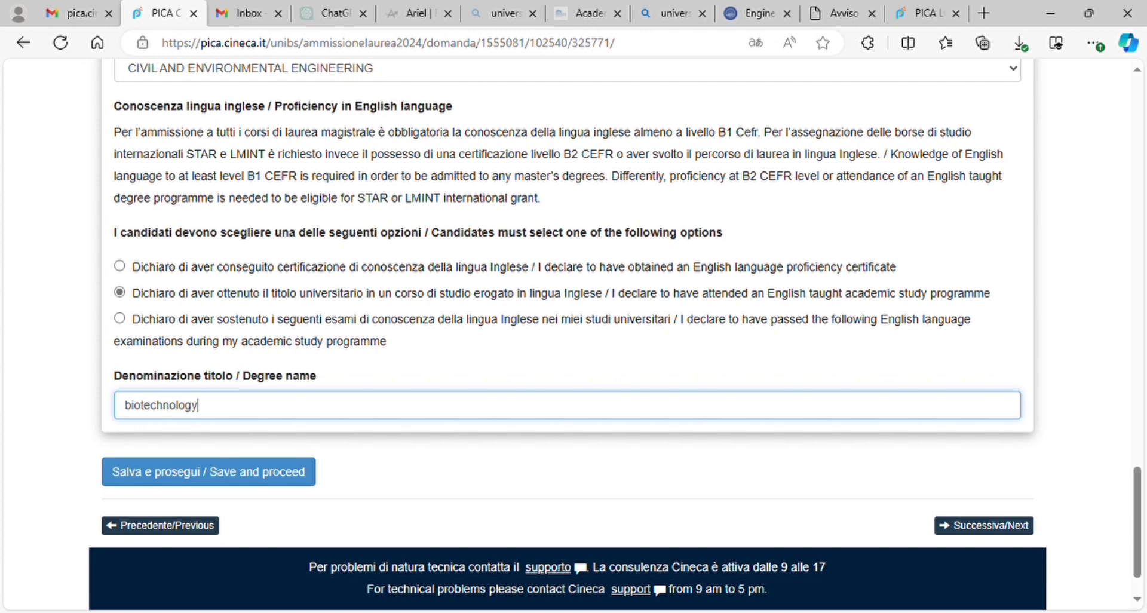
scroll(615, 336, "down", 1)
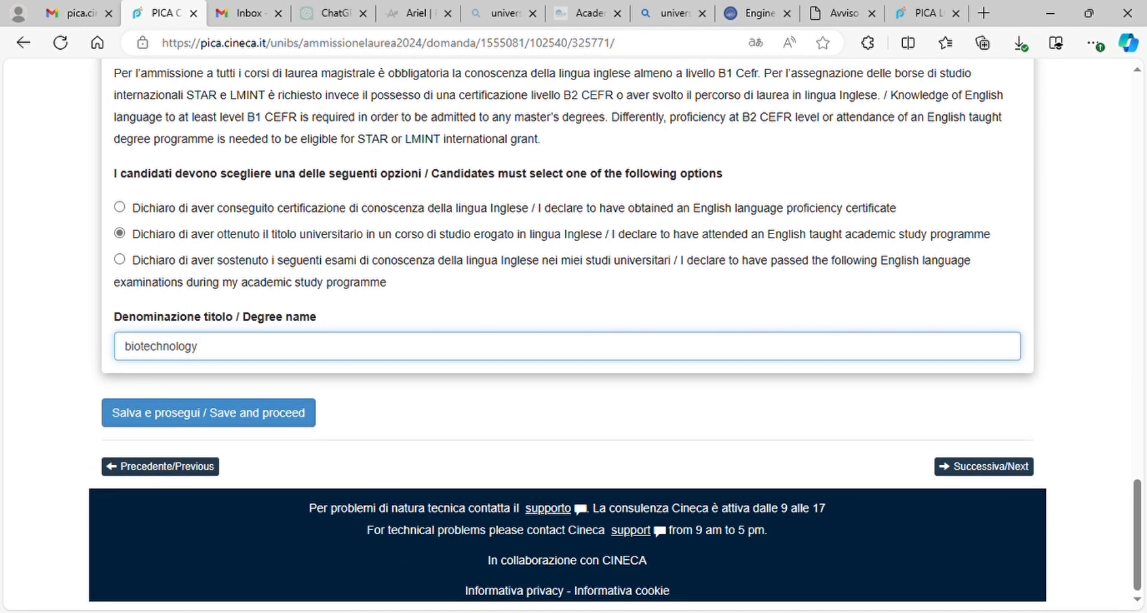
Step: Attempt to save page 5 and scroll down to the upload fields
left_click(209, 412)
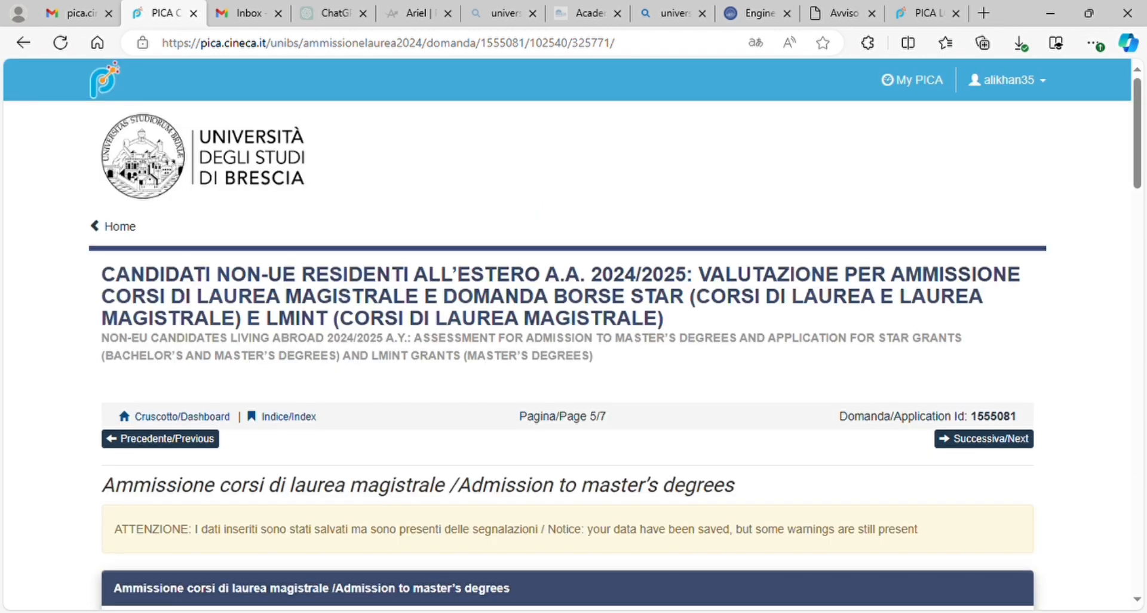
scroll(574, 334, "down", 10)
scroll(574, 335, "down", 10)
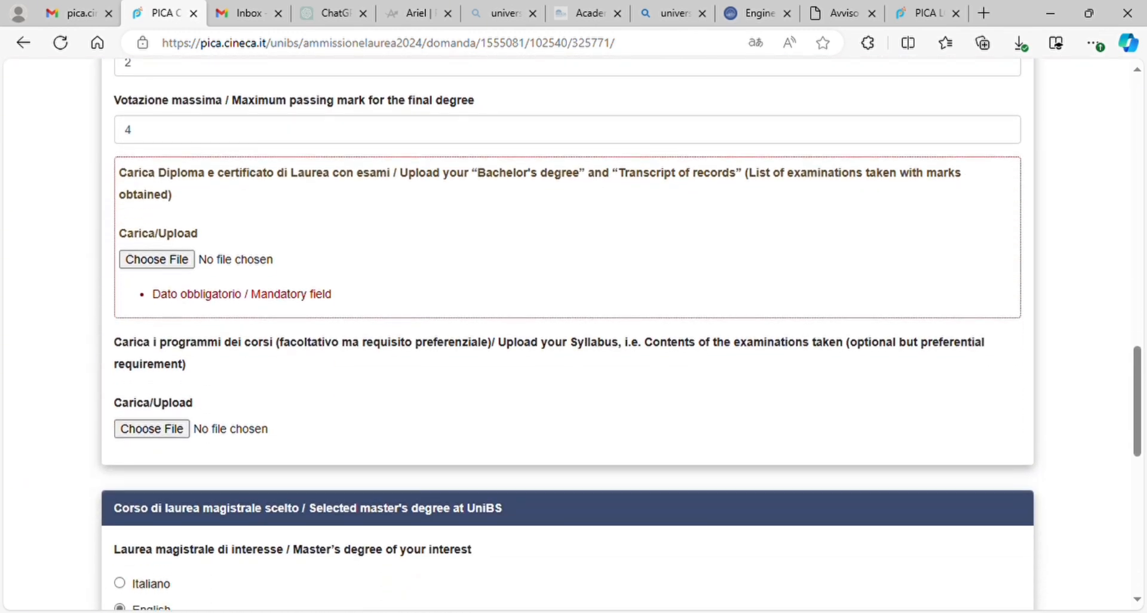
scroll(574, 335, "down", 1)
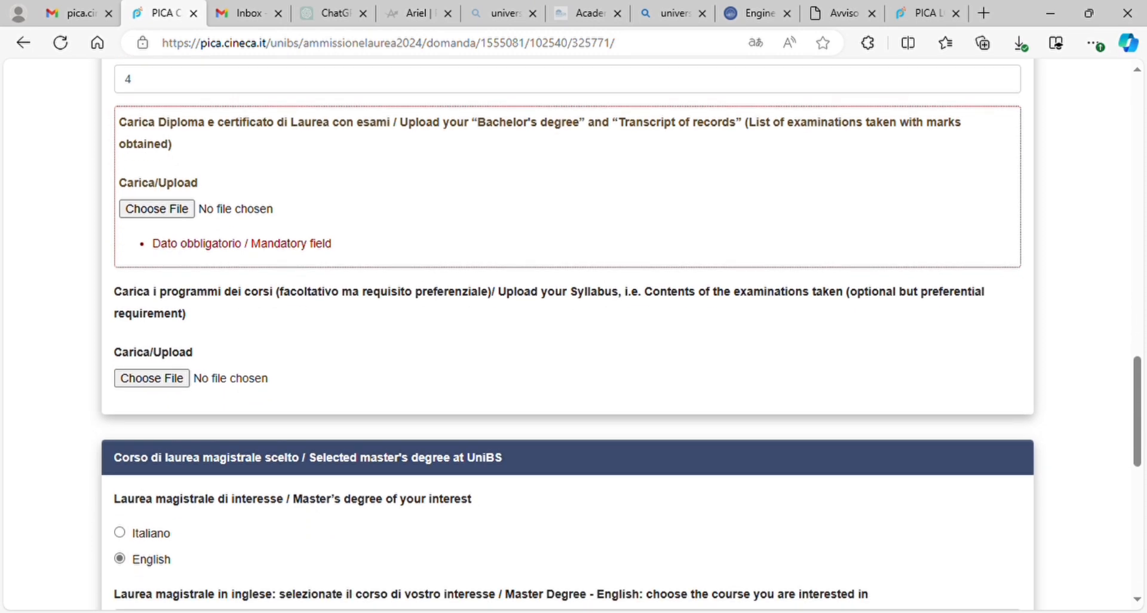
Step: Attach the degree transcript and syllabus files, then save and continue
left_click(173, 208)
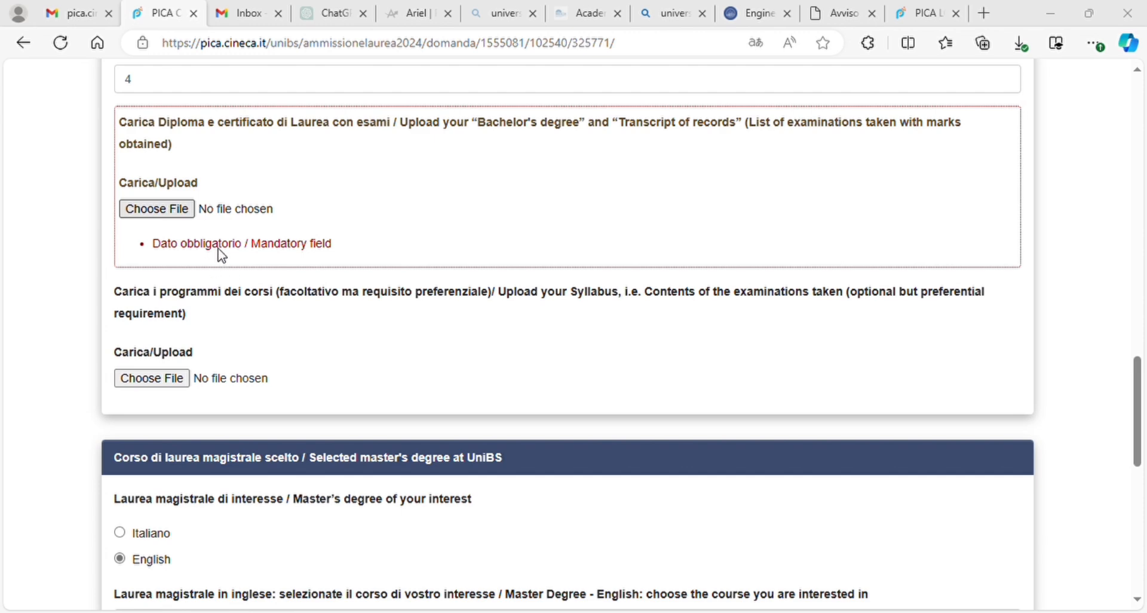
left_click(405, 372)
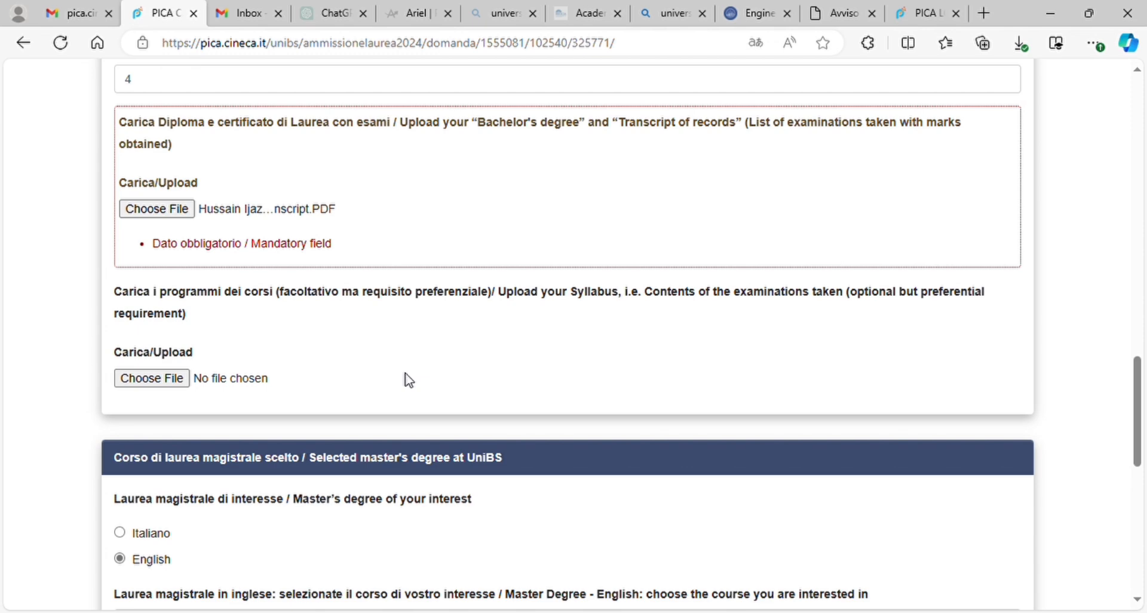
left_click(159, 378)
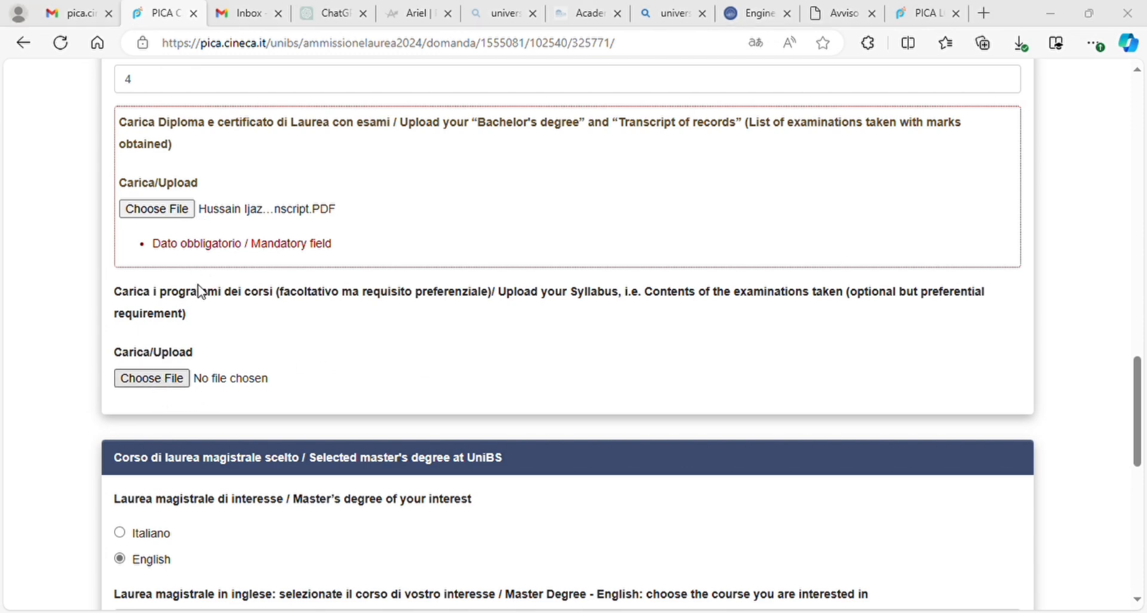
left_click(414, 374)
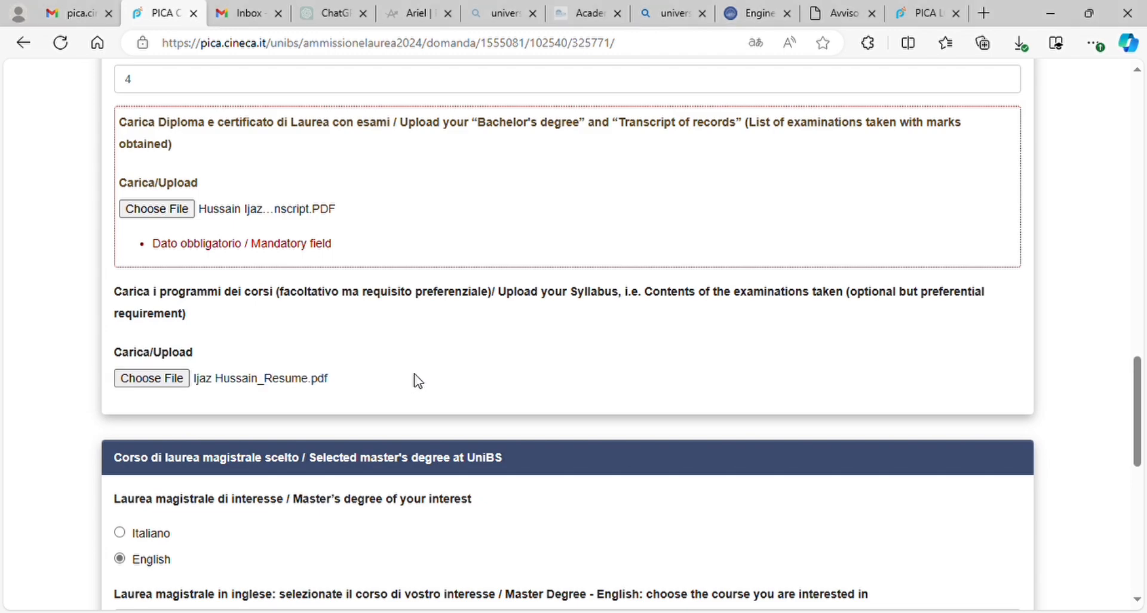
scroll(418, 380, "down", 10)
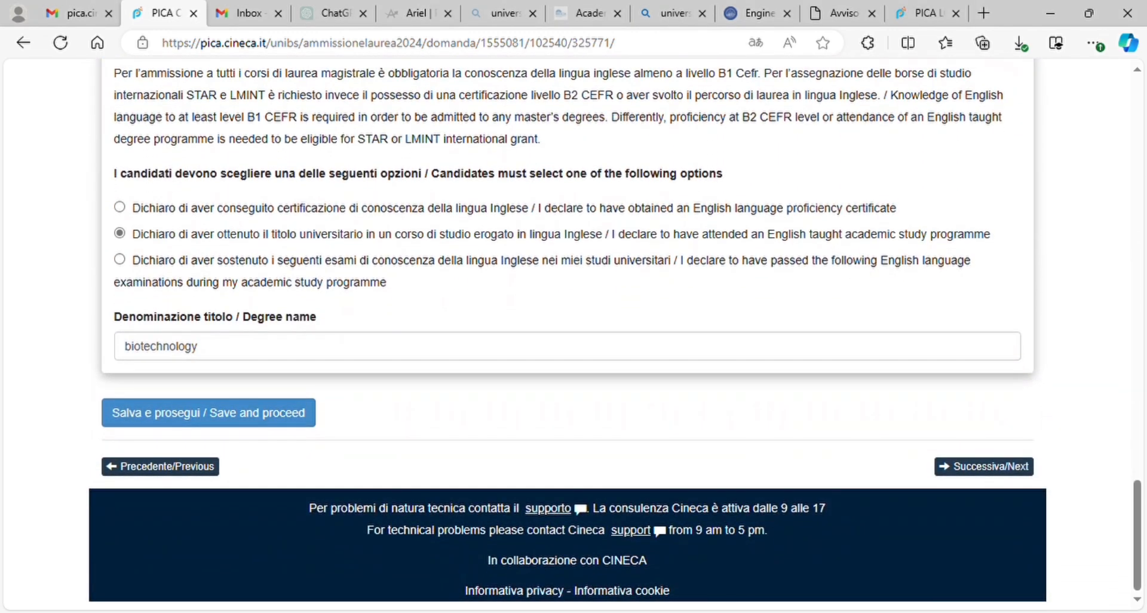
left_click(209, 412)
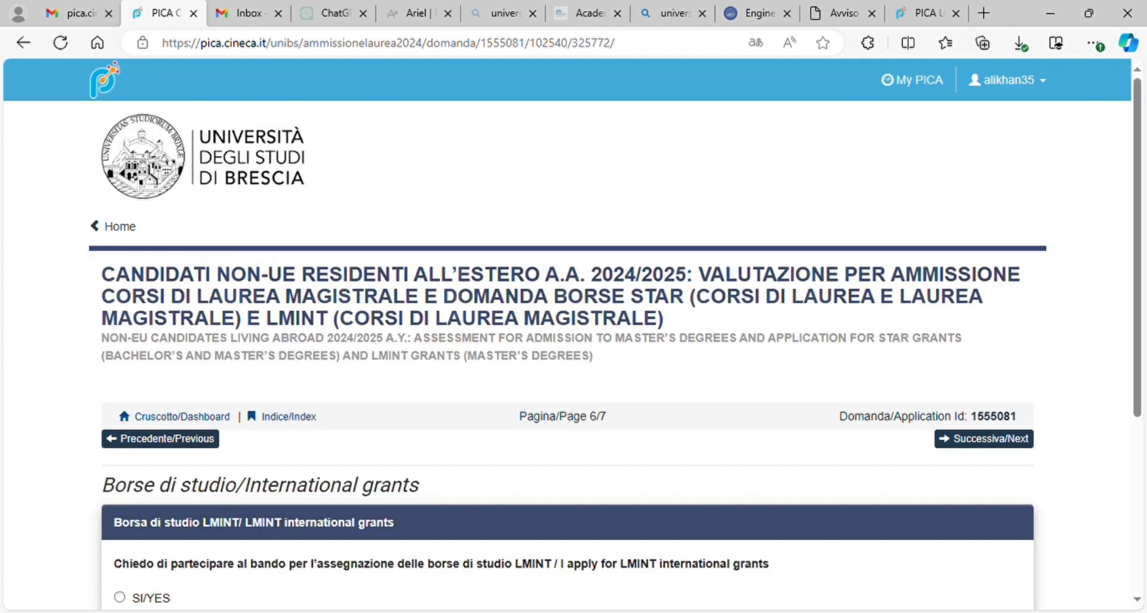
Step: Apply for the LMINT grant and attach the CV and recommendation letter
scroll(574, 334, "down", 4)
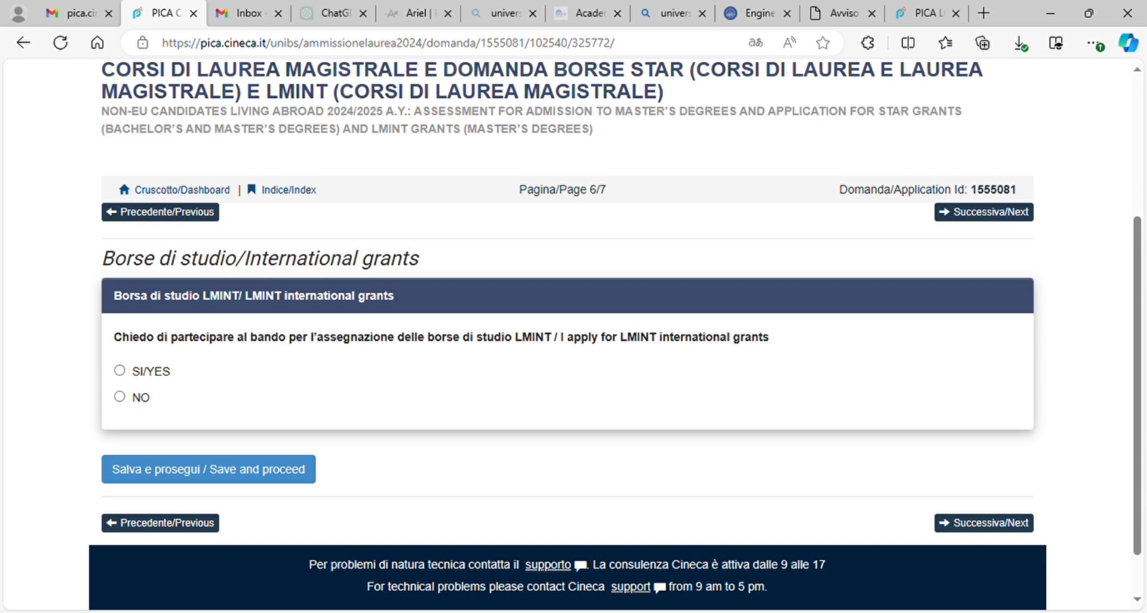
left_click(121, 371)
scroll(573, 335, "down", 3)
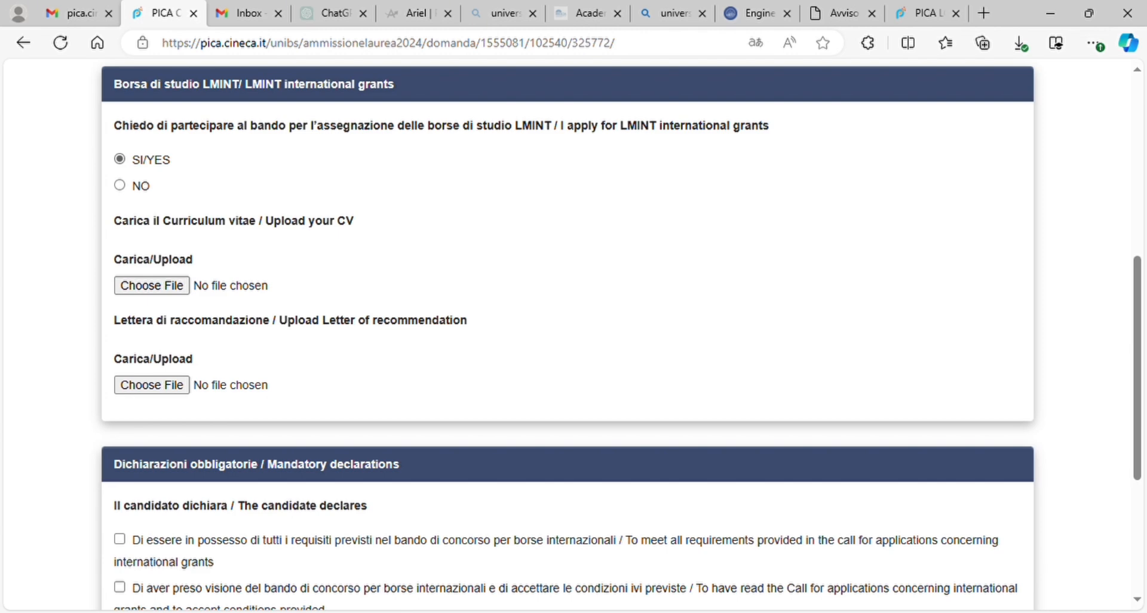
left_click(151, 285)
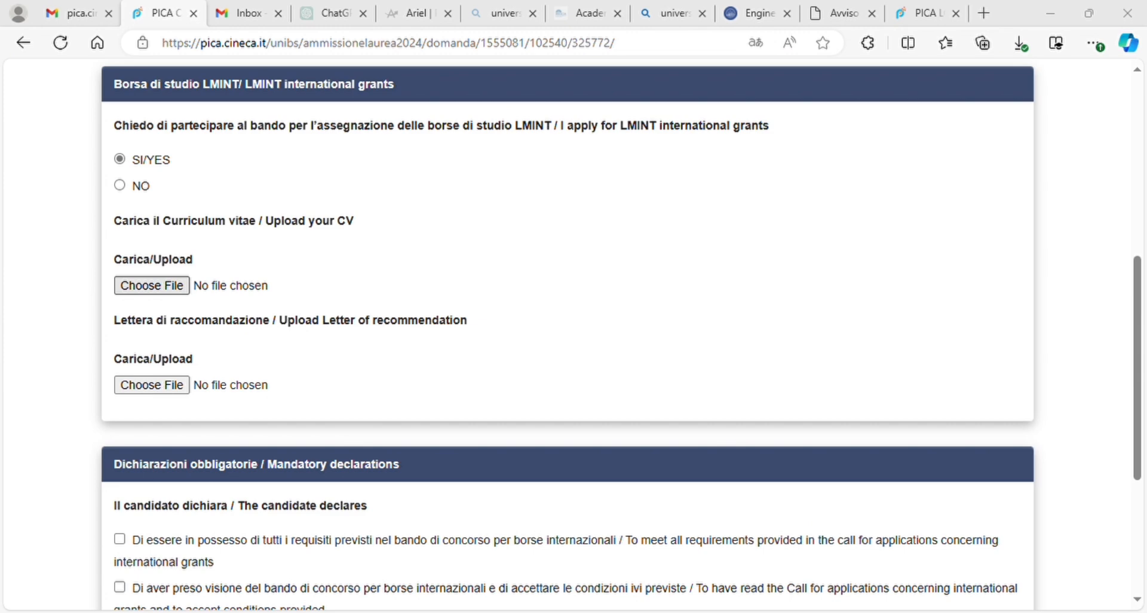
key("Return")
left_click(151, 385)
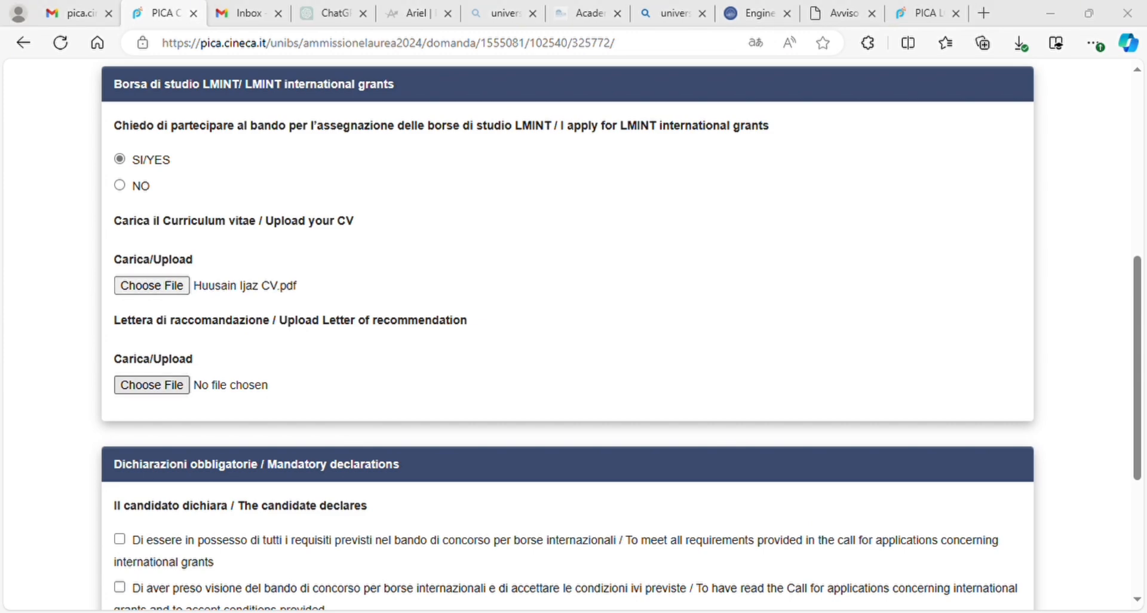
key("Return")
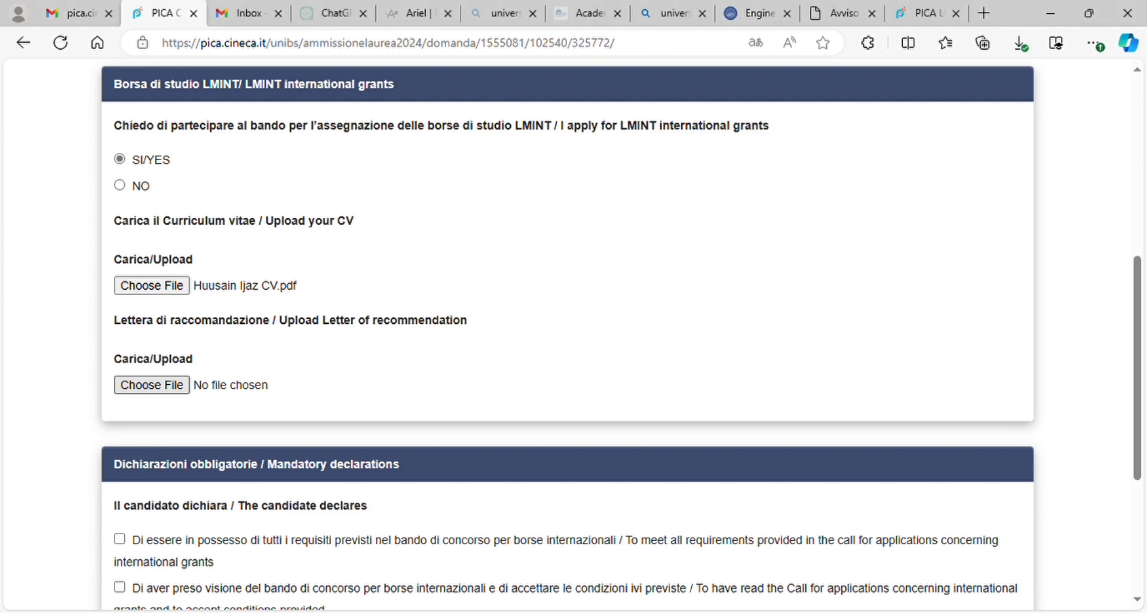
Step: Accept the grant requirements and call-reading declarations, then save and continue
scroll(573, 334, "down", 3)
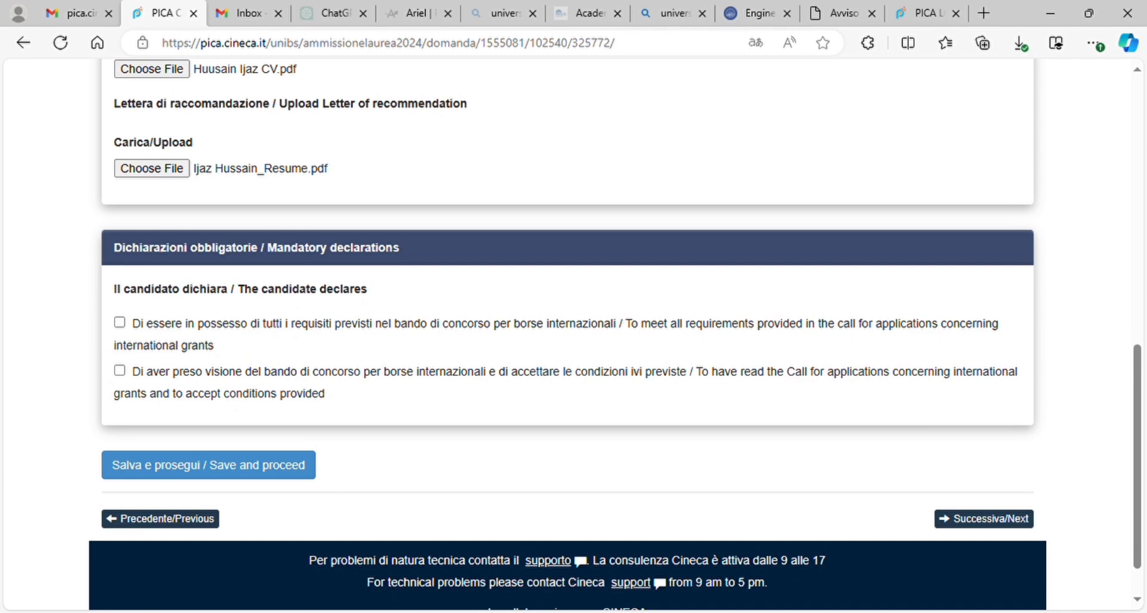
left_click(120, 323)
scroll(574, 335, "down", 1)
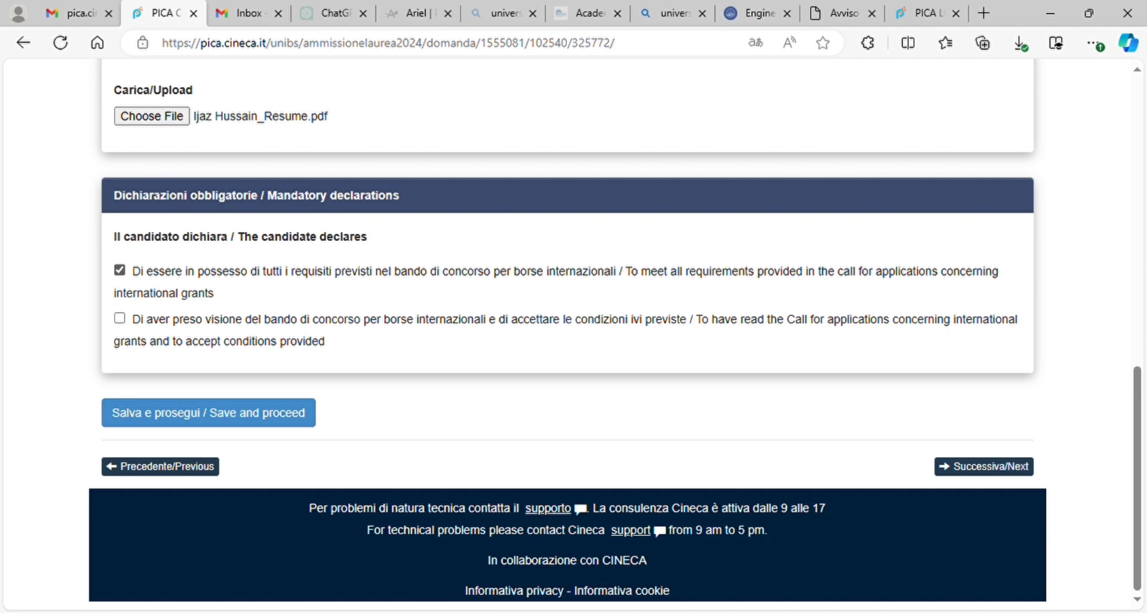
left_click(120, 318)
left_click(209, 412)
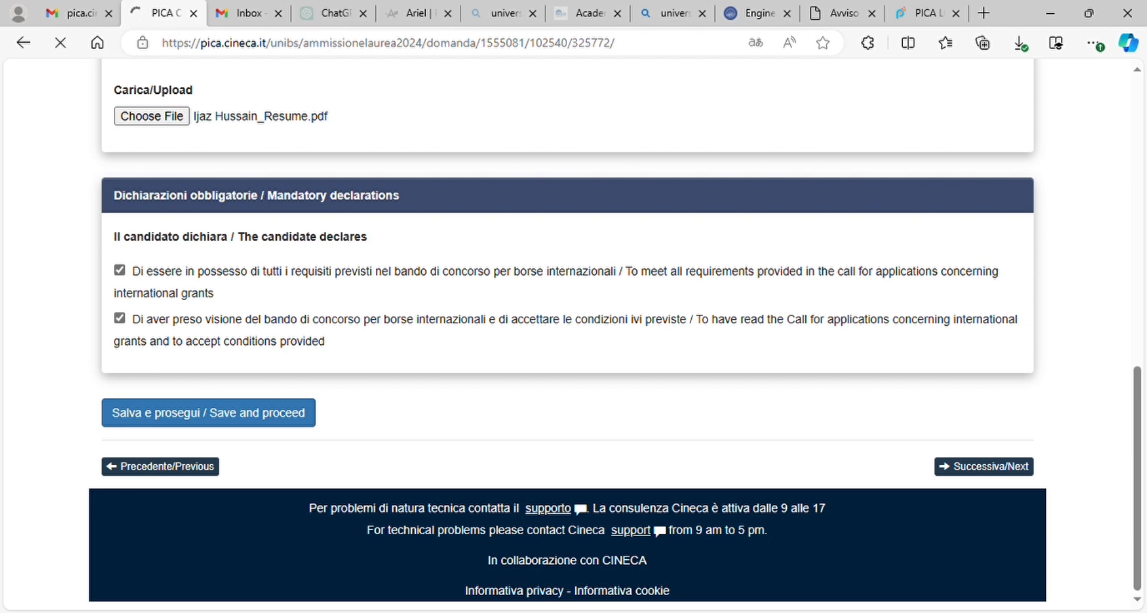
scroll(567, 335, "down", 4)
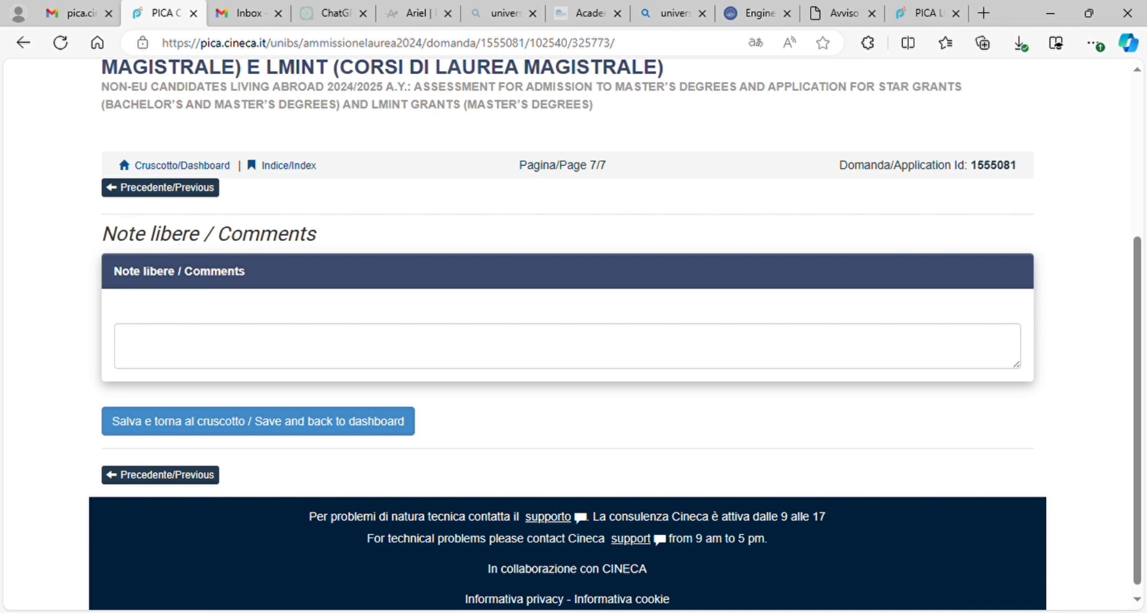
left_click(259, 422)
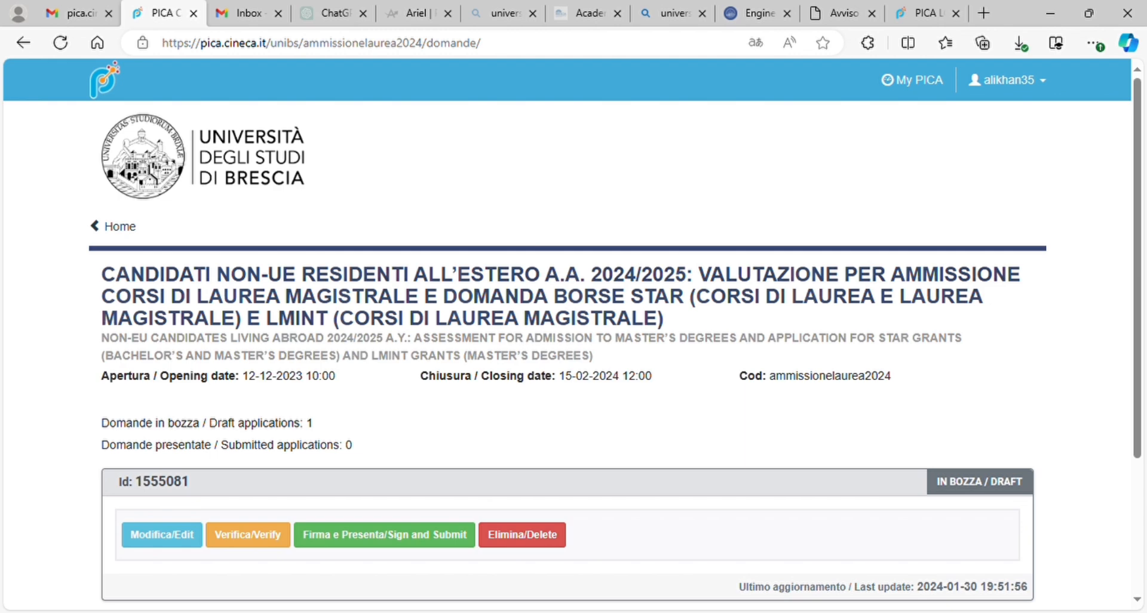
scroll(568, 335, "down", 3)
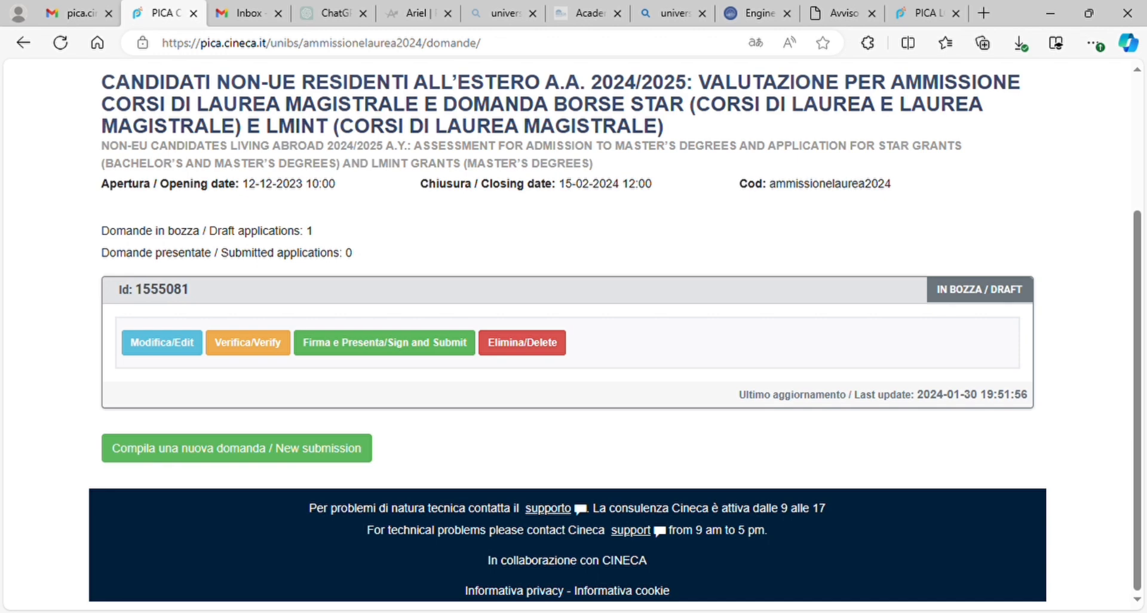
left_click(384, 343)
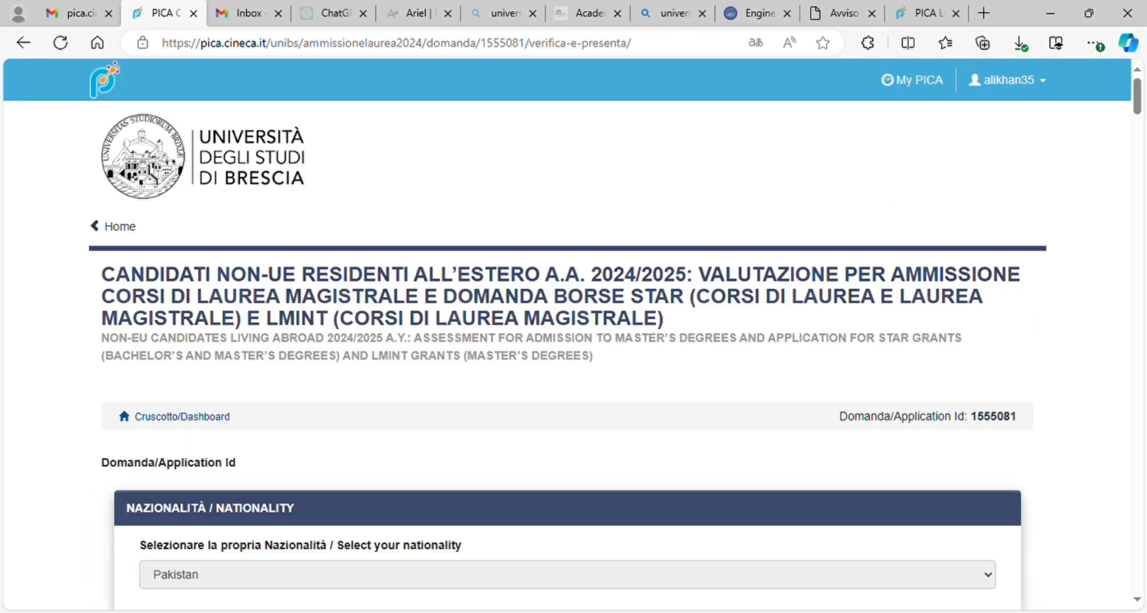
scroll(568, 335, "down", 5)
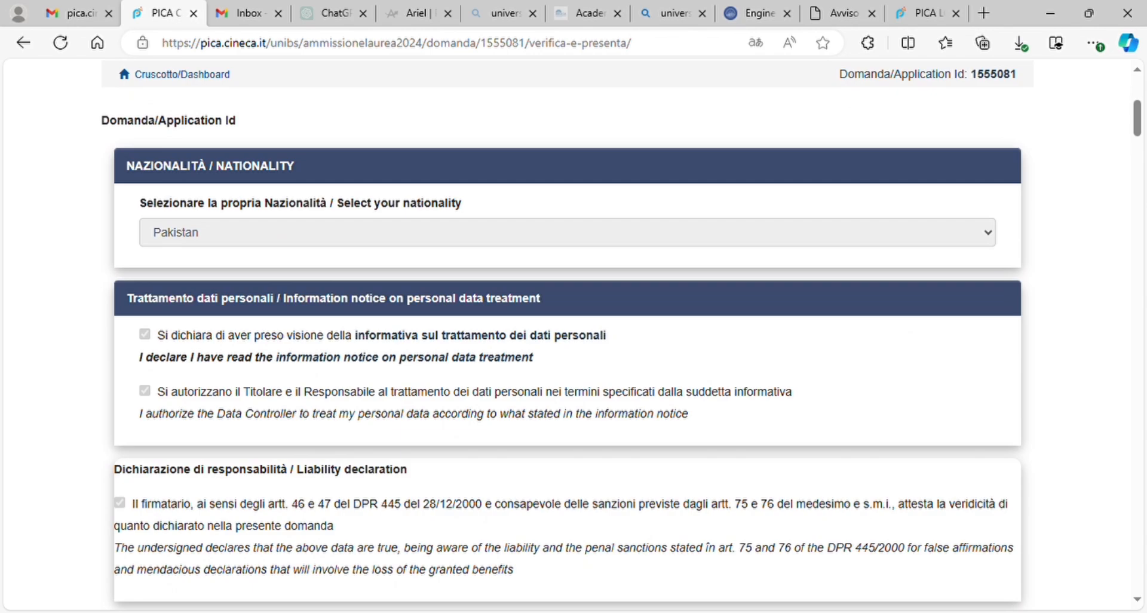
scroll(568, 334, "down", 20)
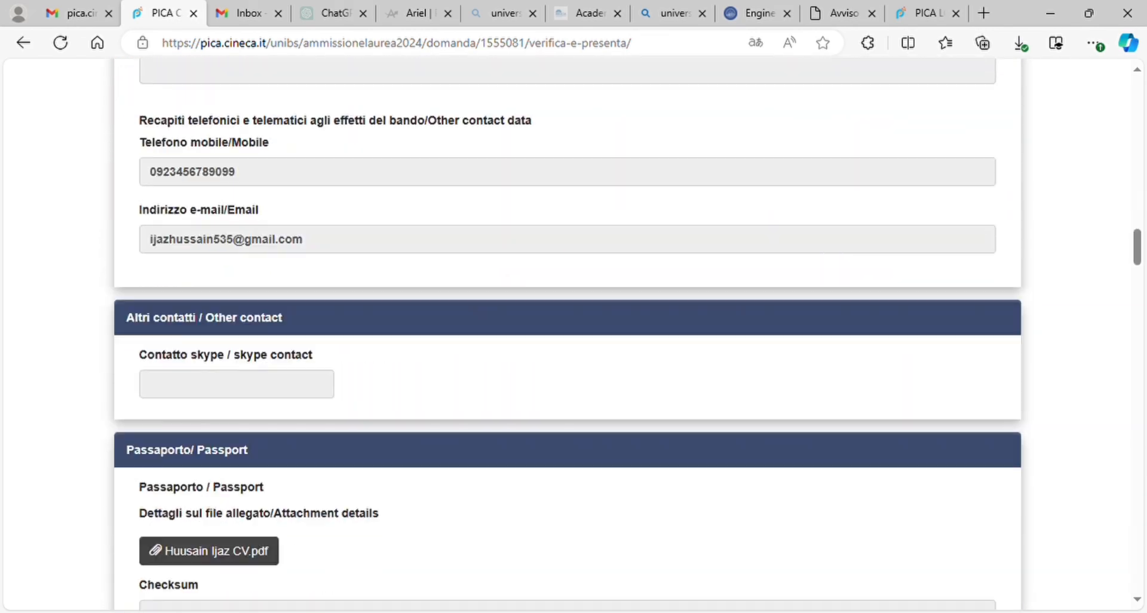
scroll(567, 334, "down", 20)
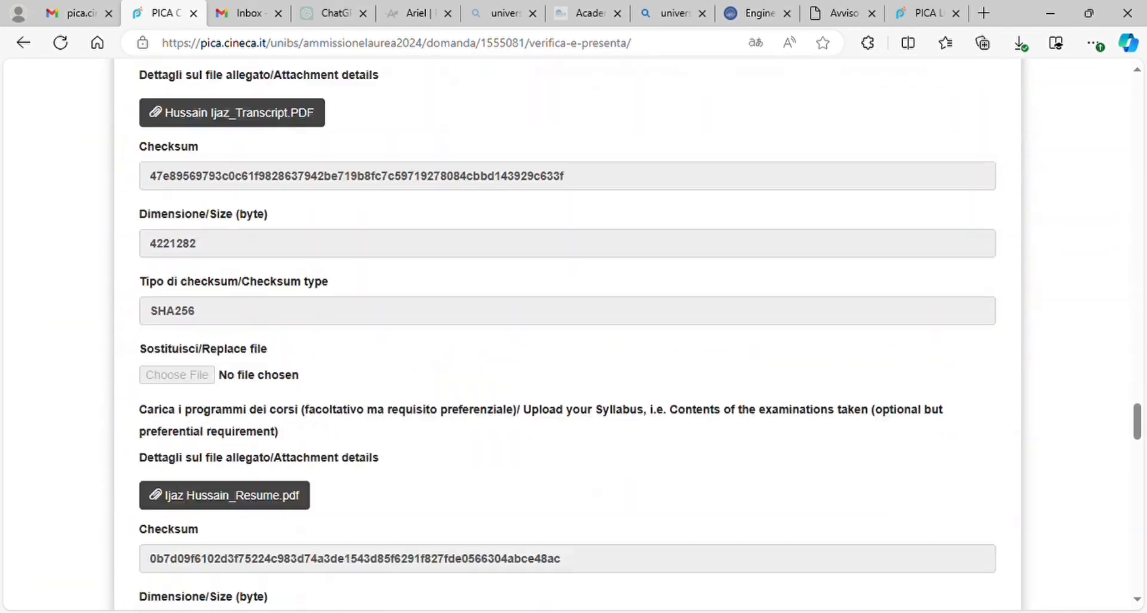
scroll(568, 334, "down", 20)
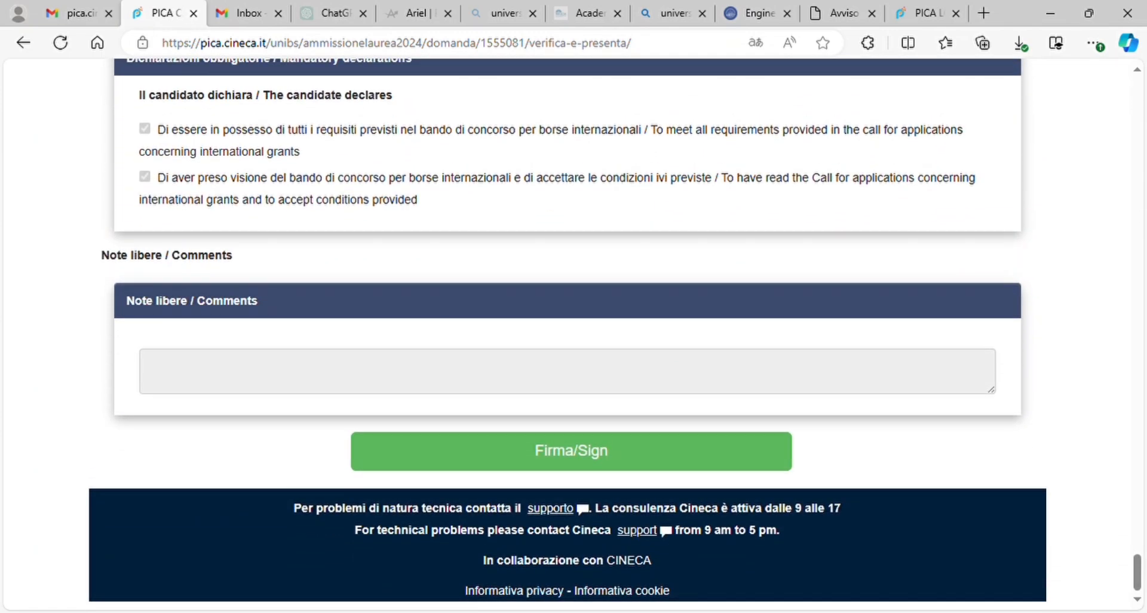
left_click(571, 451)
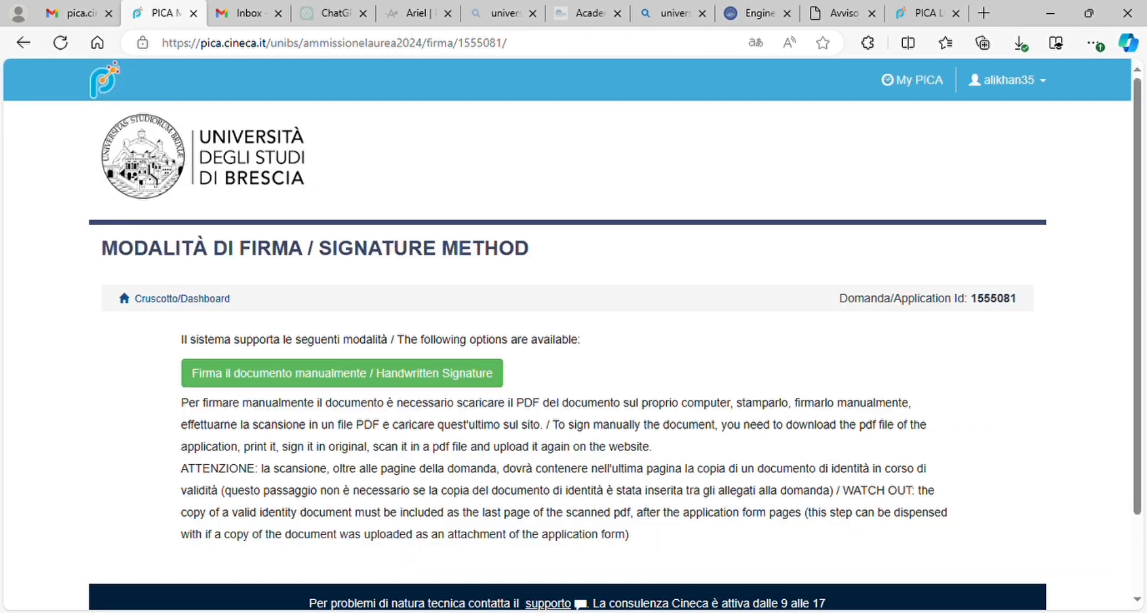
Step: Choose the handwritten signature method and download the filled-in application PDF for printing
scroll(568, 335, "down", 2)
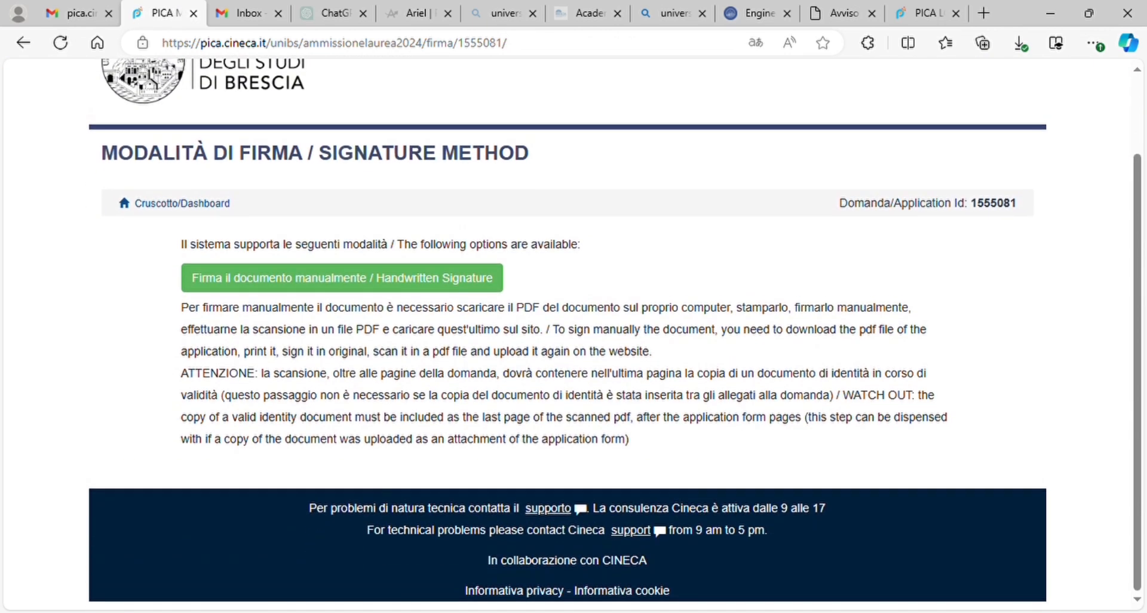
left_click(341, 278)
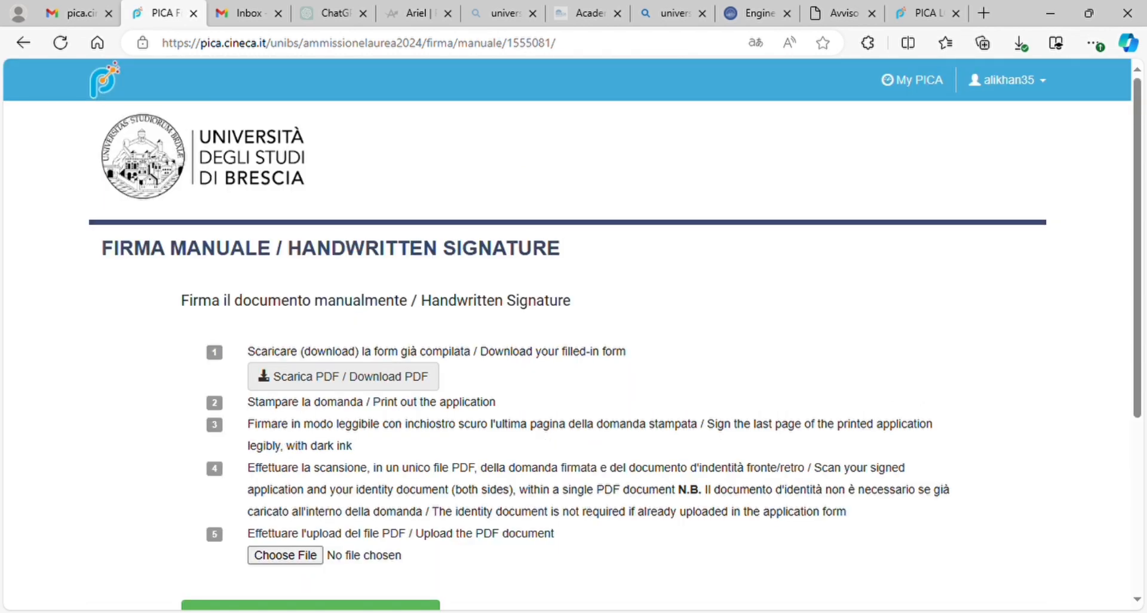
scroll(213, 517, "down", 2)
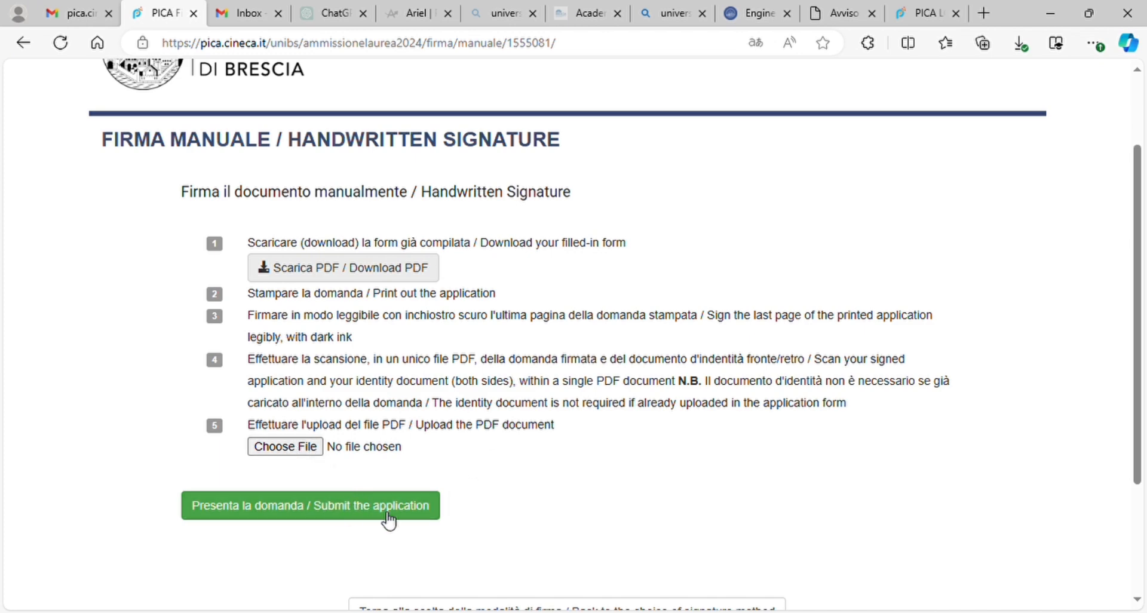
left_click(370, 277)
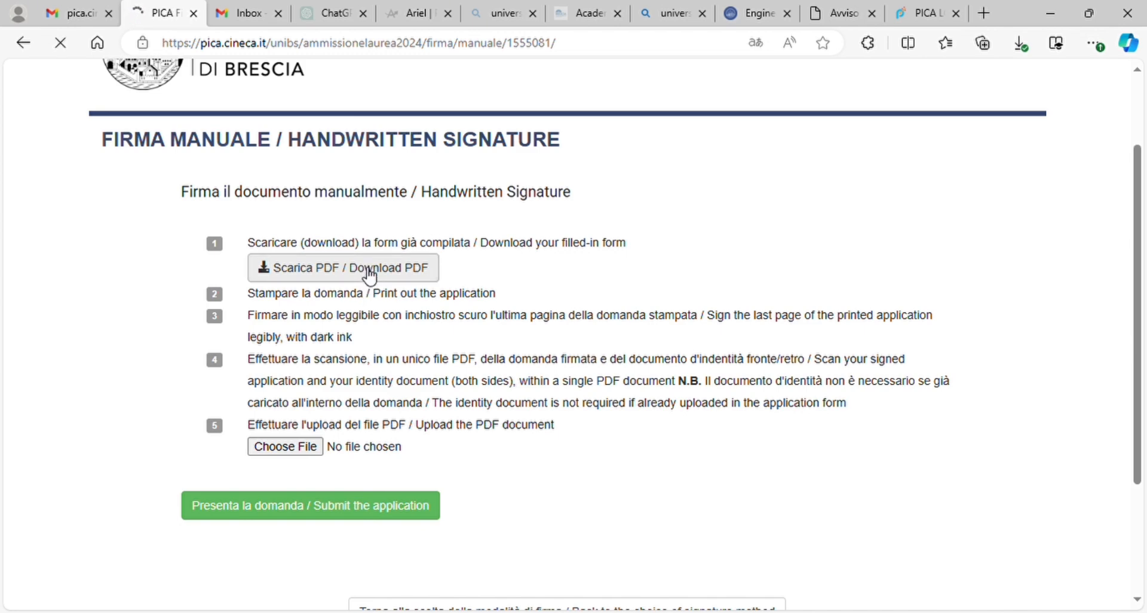